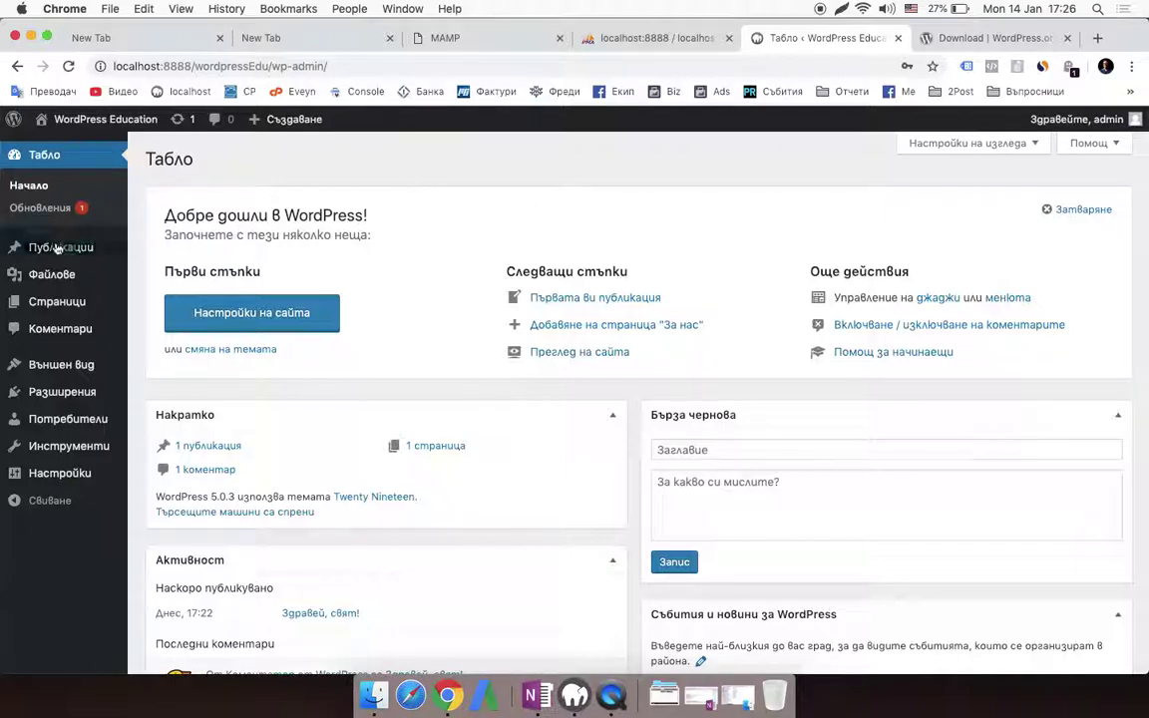
Step: Open the existing post "Здравей, свят!" from the list of posts for editing
mouse_move(58, 249)
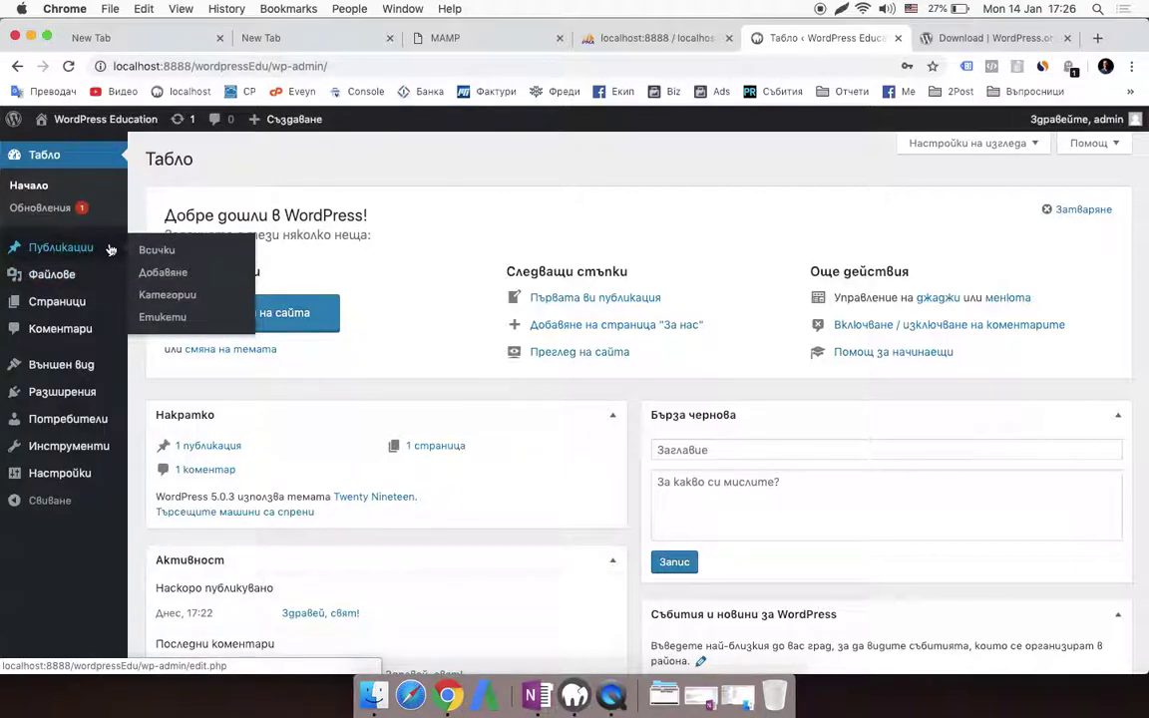
mouse_move(73, 310)
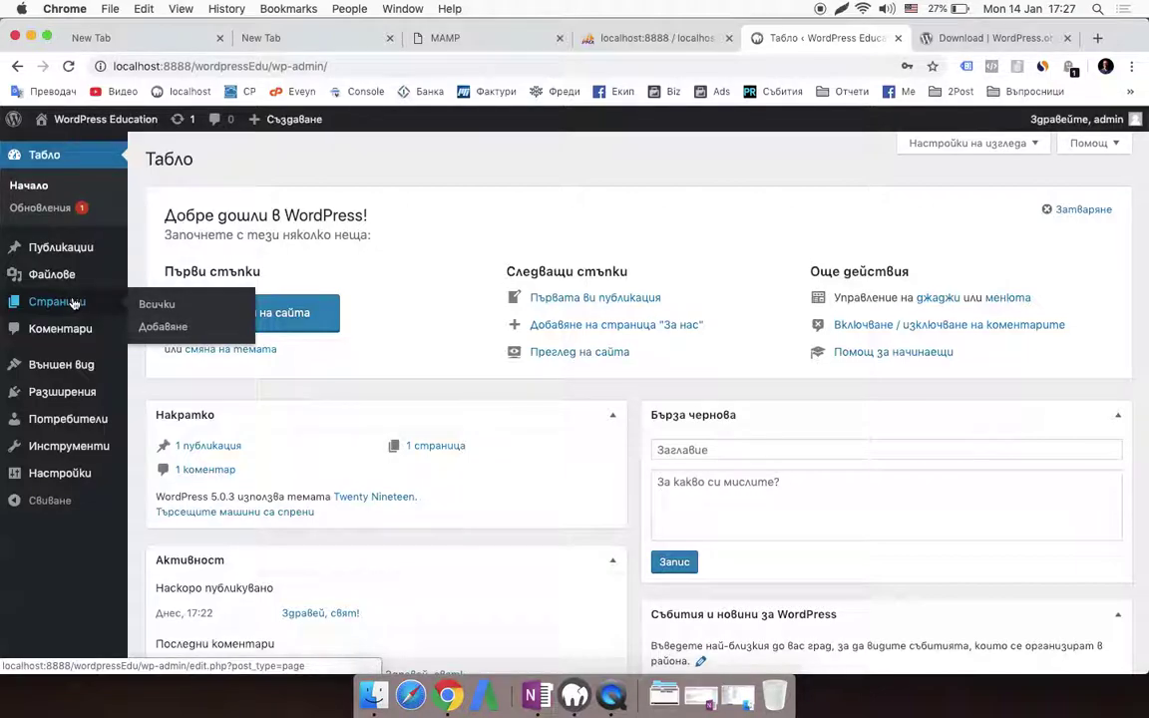
click(53, 255)
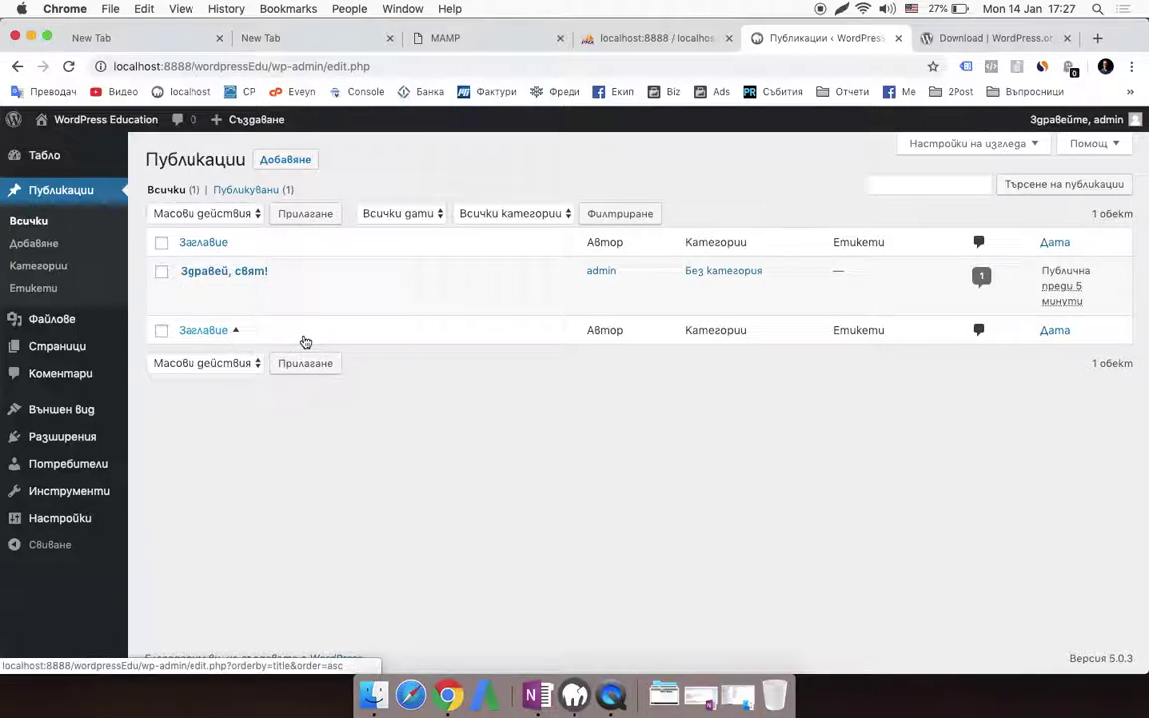
mouse_move(274, 299)
click(211, 273)
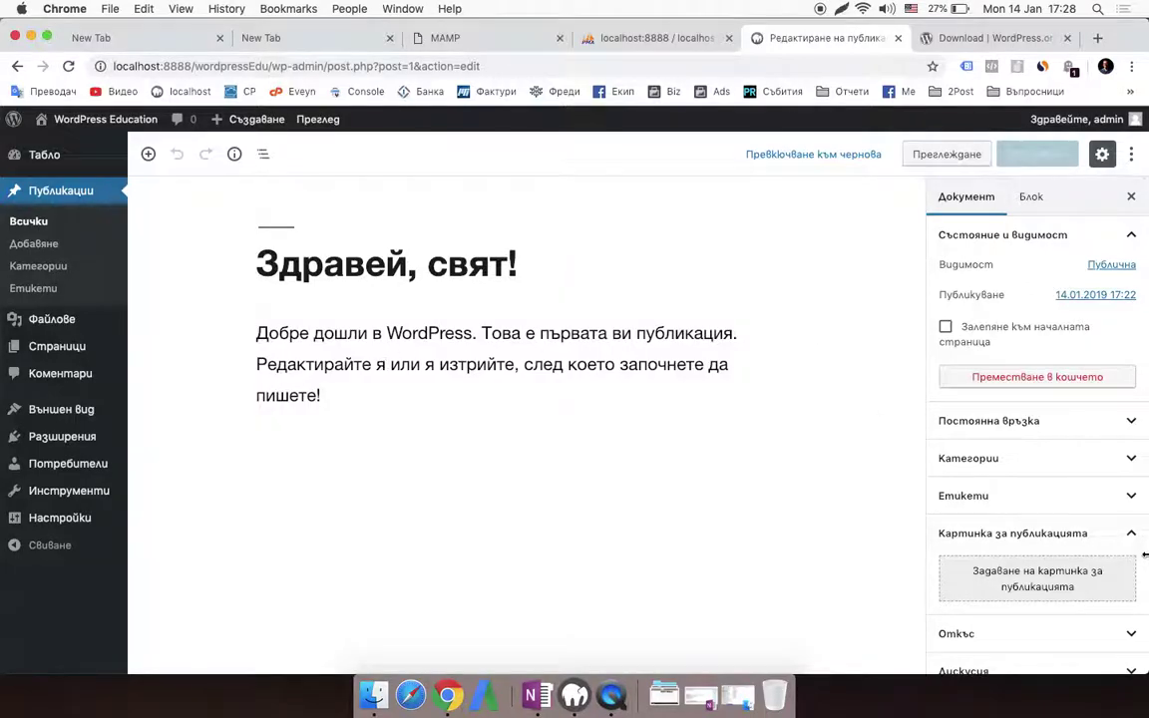
Step: Add a new category "Смартфони" to the post and unassign the category "Без категория"
click(1134, 466)
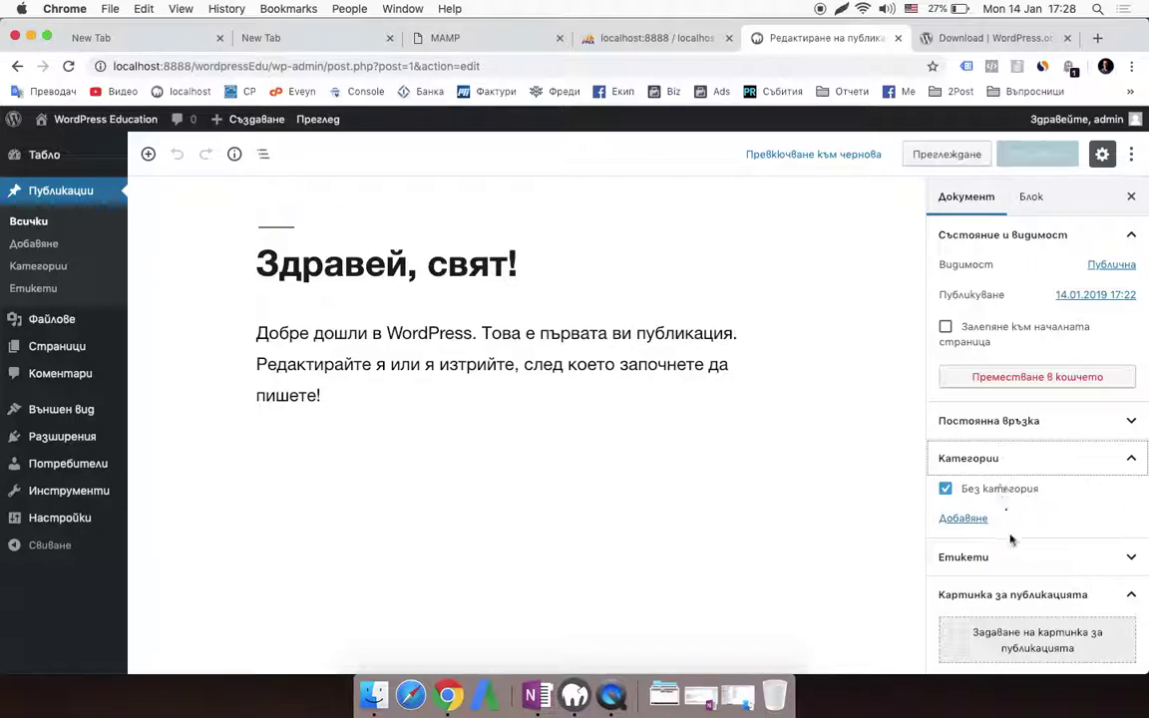
click(976, 522)
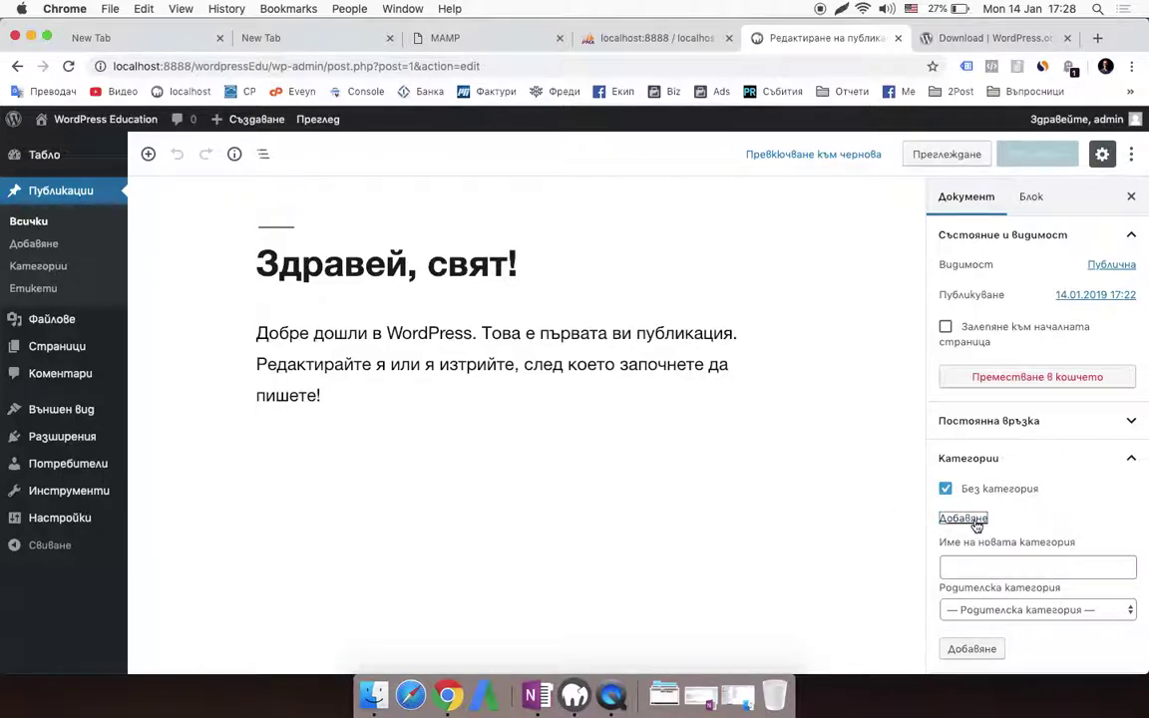
click(949, 567)
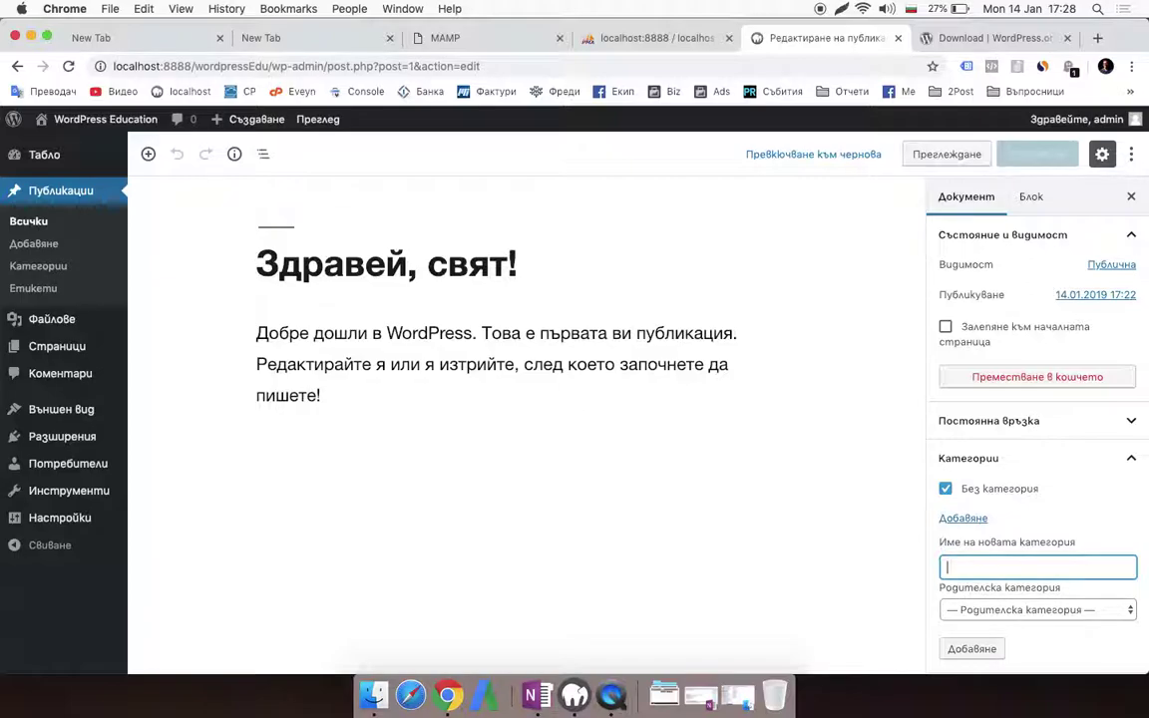
text(Смартфони)
click(976, 646)
scroll(945, 429, down, 1)
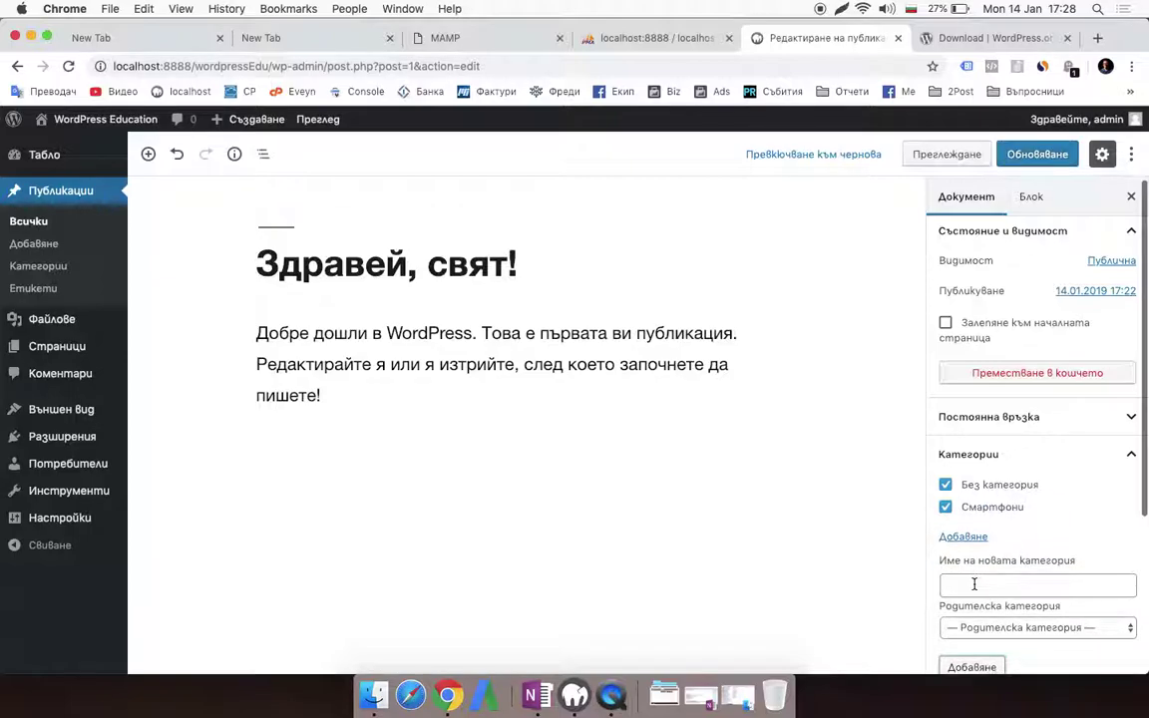
click(946, 429)
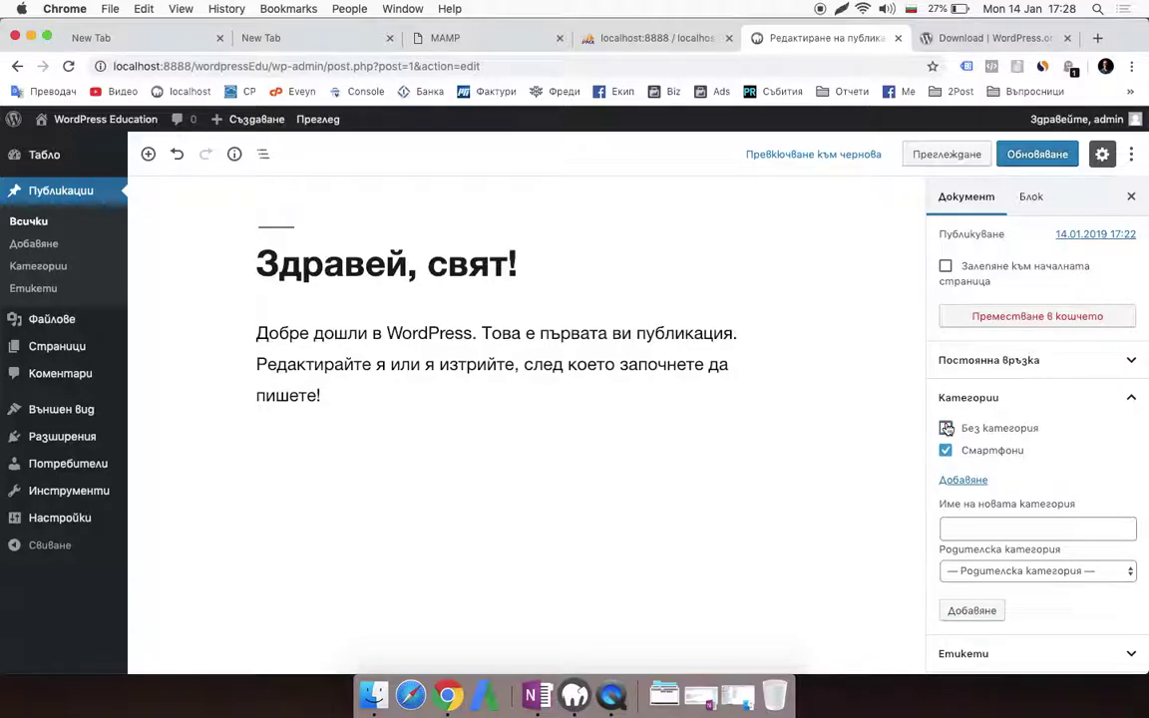
Step: Change the post's permalink address to "zdrave-svqt"
scroll(952, 448, down, 1)
scroll(996, 434, down, 3)
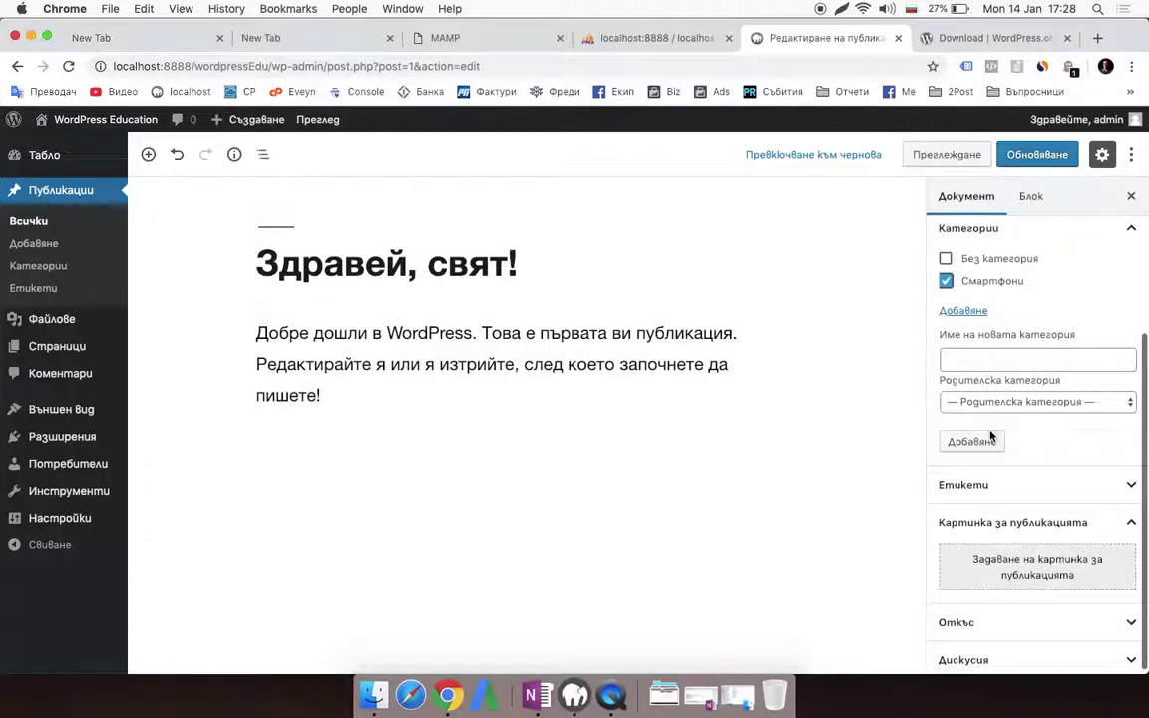
scroll(960, 416, up, 3)
click(1096, 338)
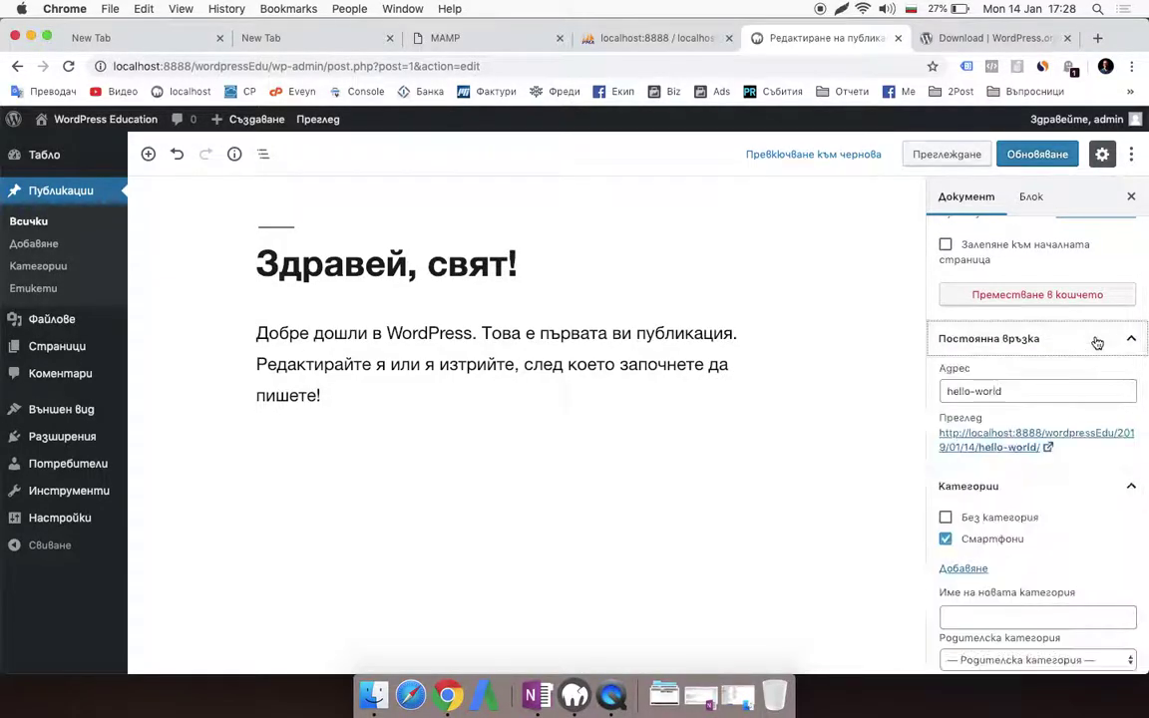
click(1022, 387)
key(BackSpace)
text(здр)
key(BackSpace)
key(BackSpace)
key(BackSpace)
text(zdra)
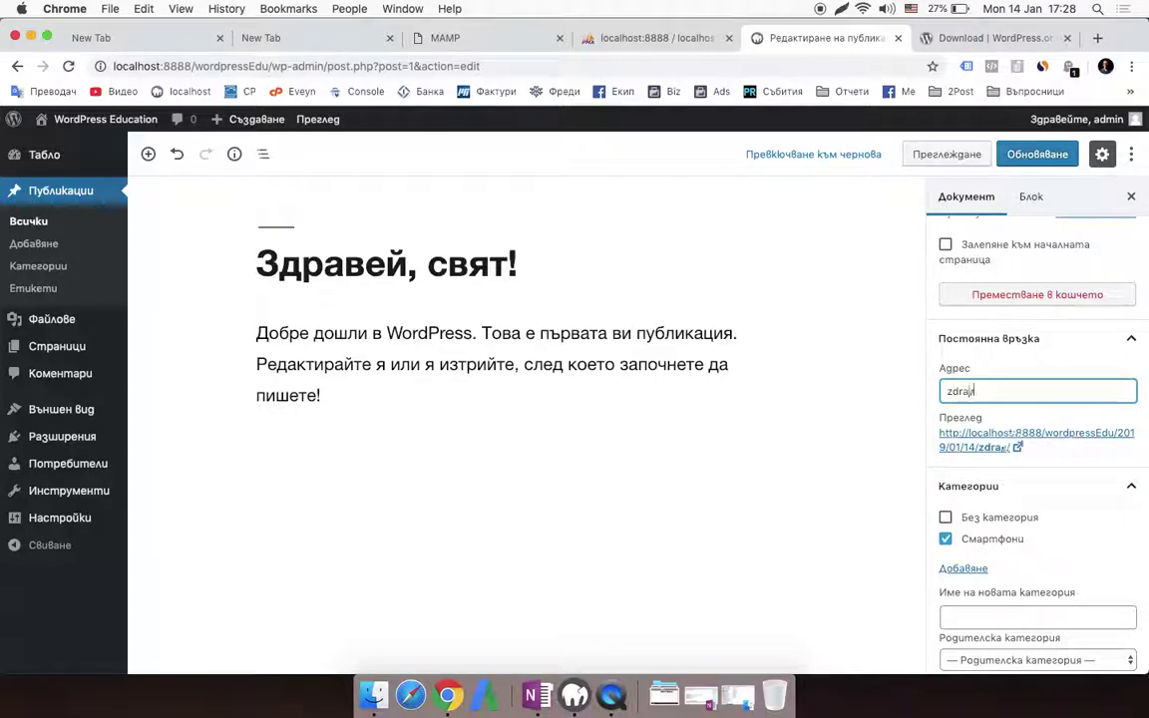
text(ve-svqt)
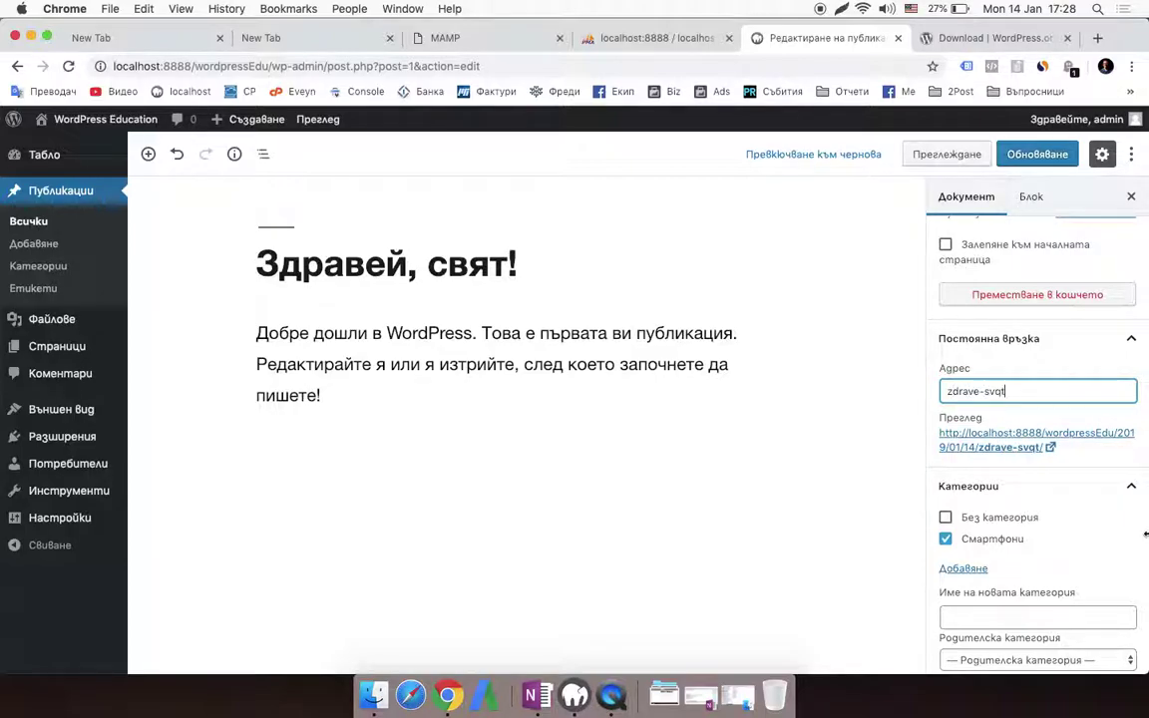
Step: Add the tags "apple" and "samsung" to the post
scroll(1069, 495, down, 5)
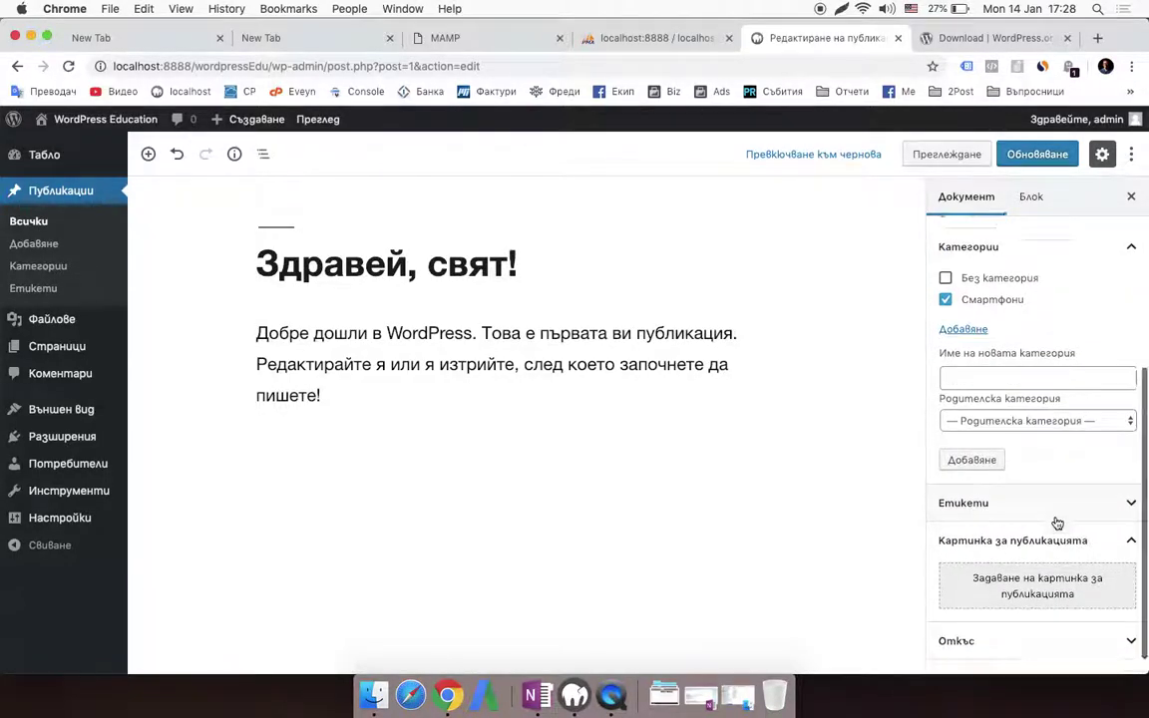
click(1065, 491)
scroll(1054, 495, down, 1)
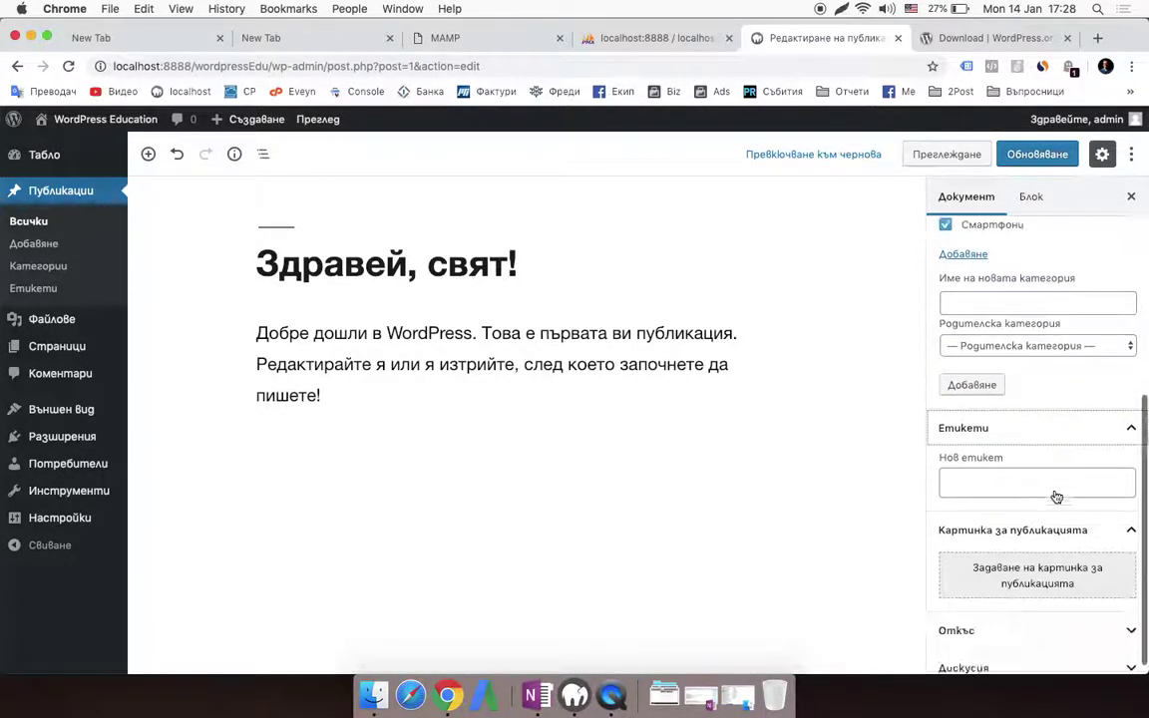
click(971, 479)
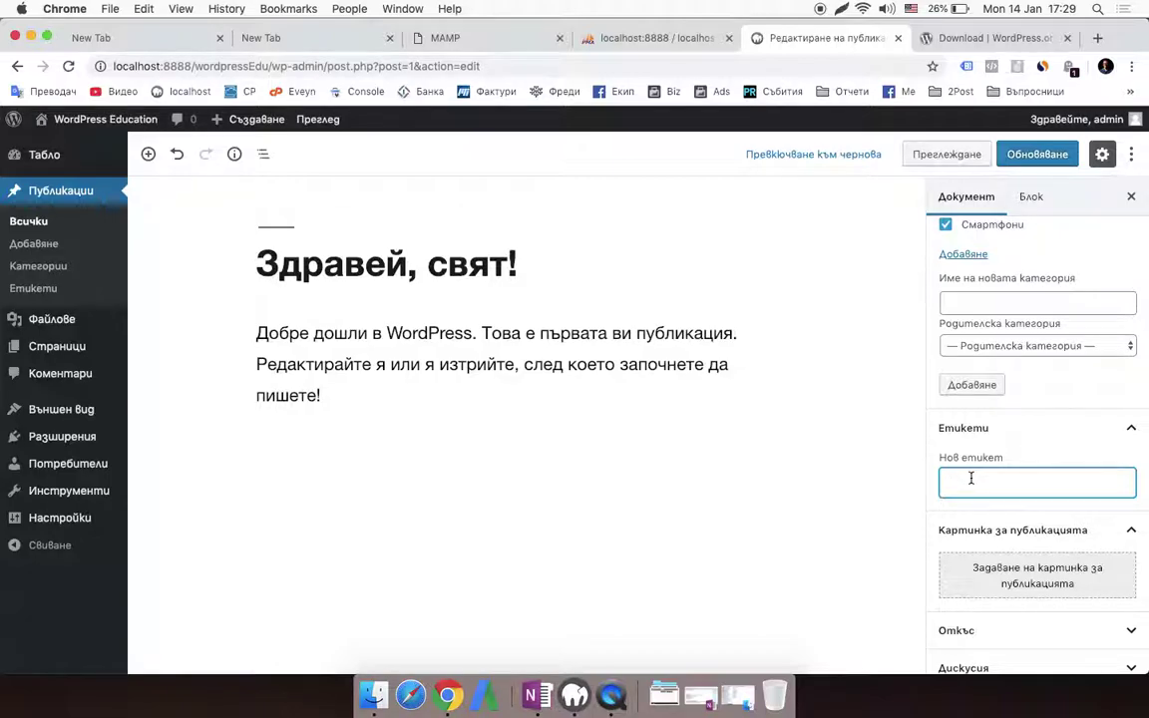
scroll(942, 274, up, 1)
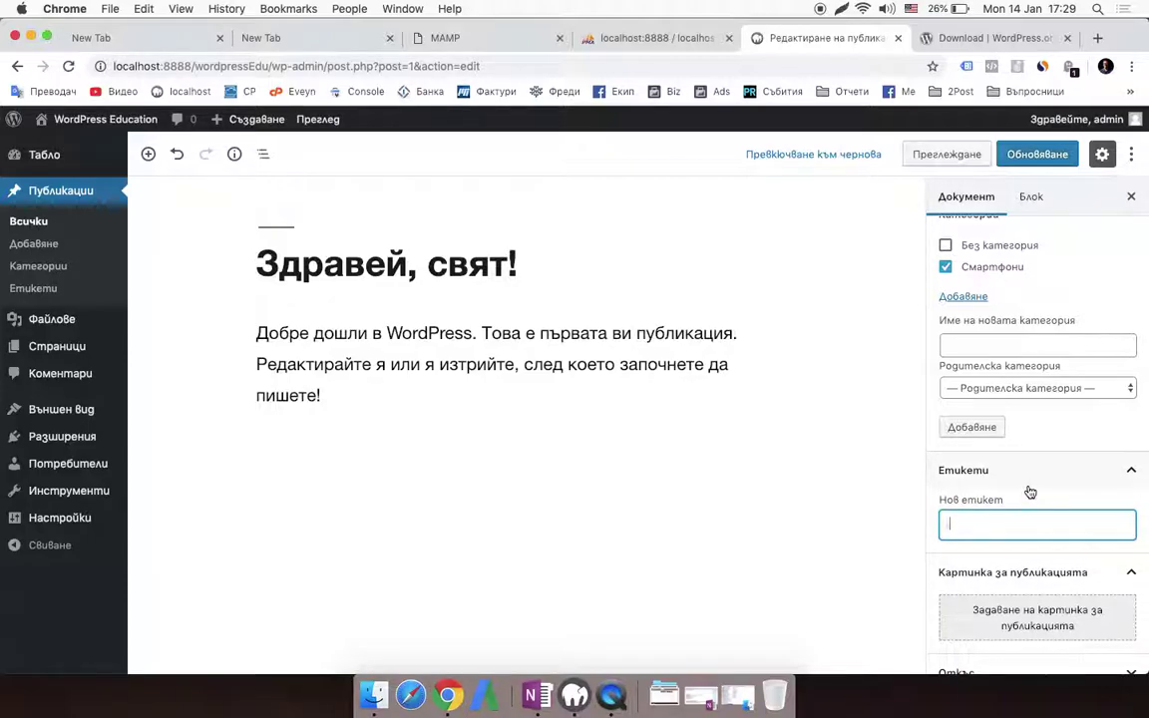
text(apple)
key(Return)
text(samsu)
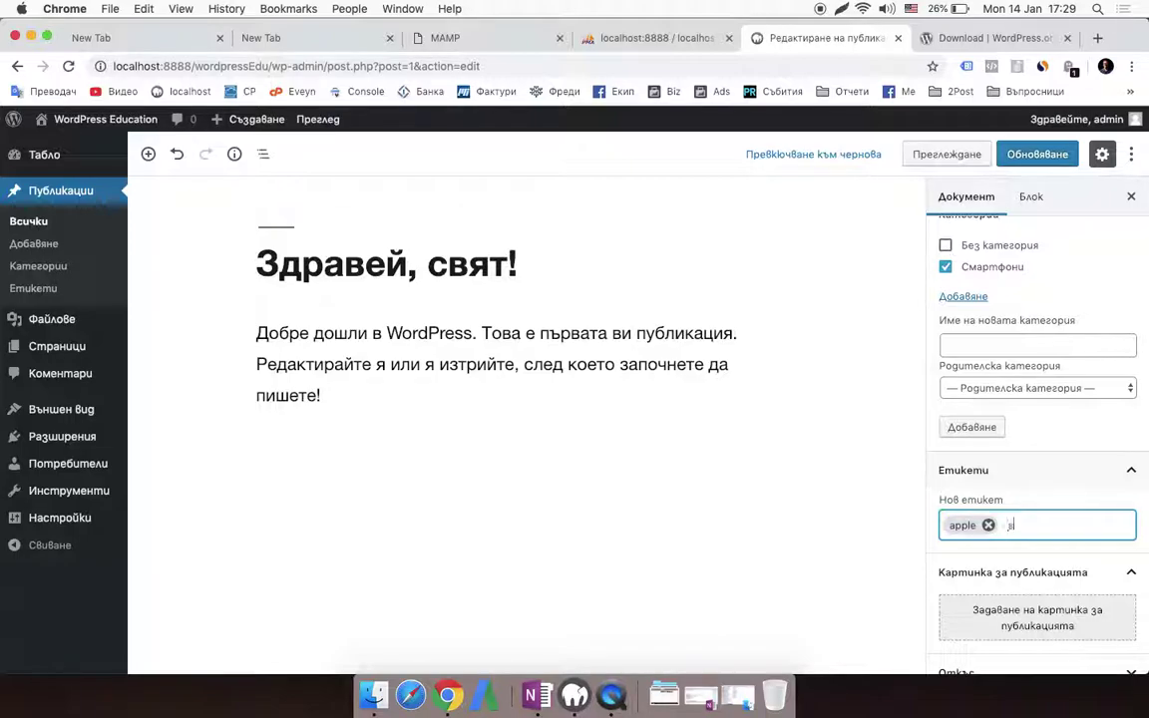
key(BackSpace)
key(BackSpace)
key(BackSpace)
key(BackSpace)
key(BackSpace)
text(samsung)
key(Return)
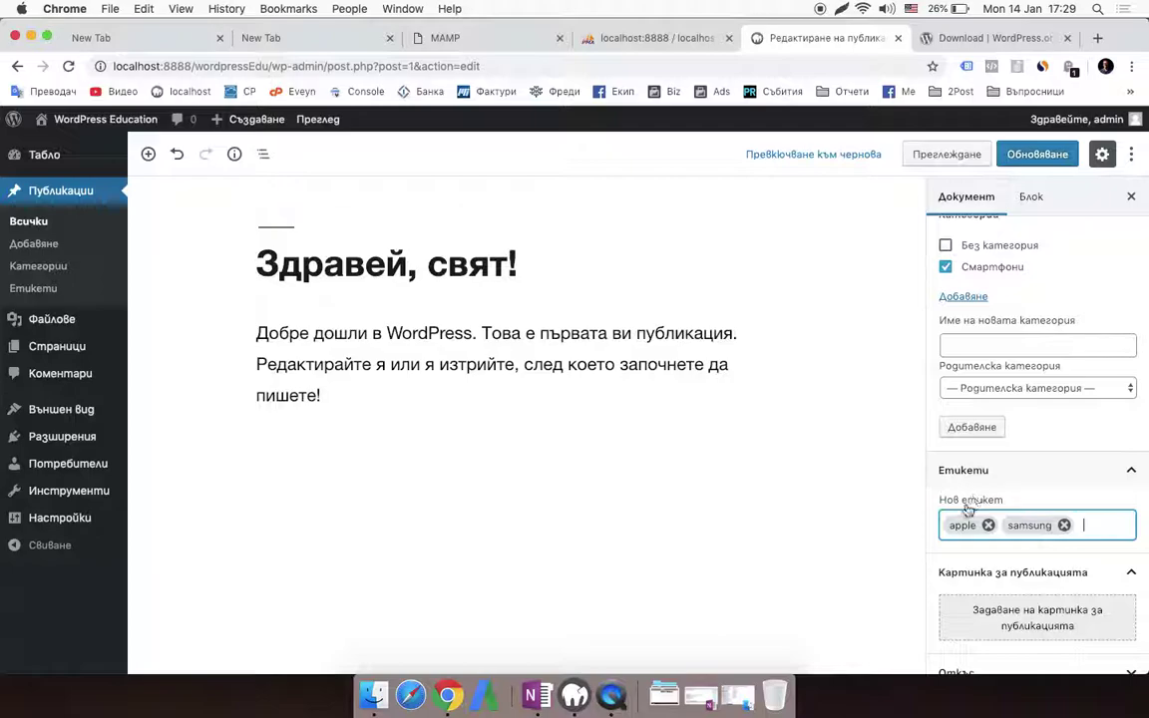
Step: Upload disney-logo.jpg from the Documents folder and set it as the post's featured image
scroll(959, 535, down, 2)
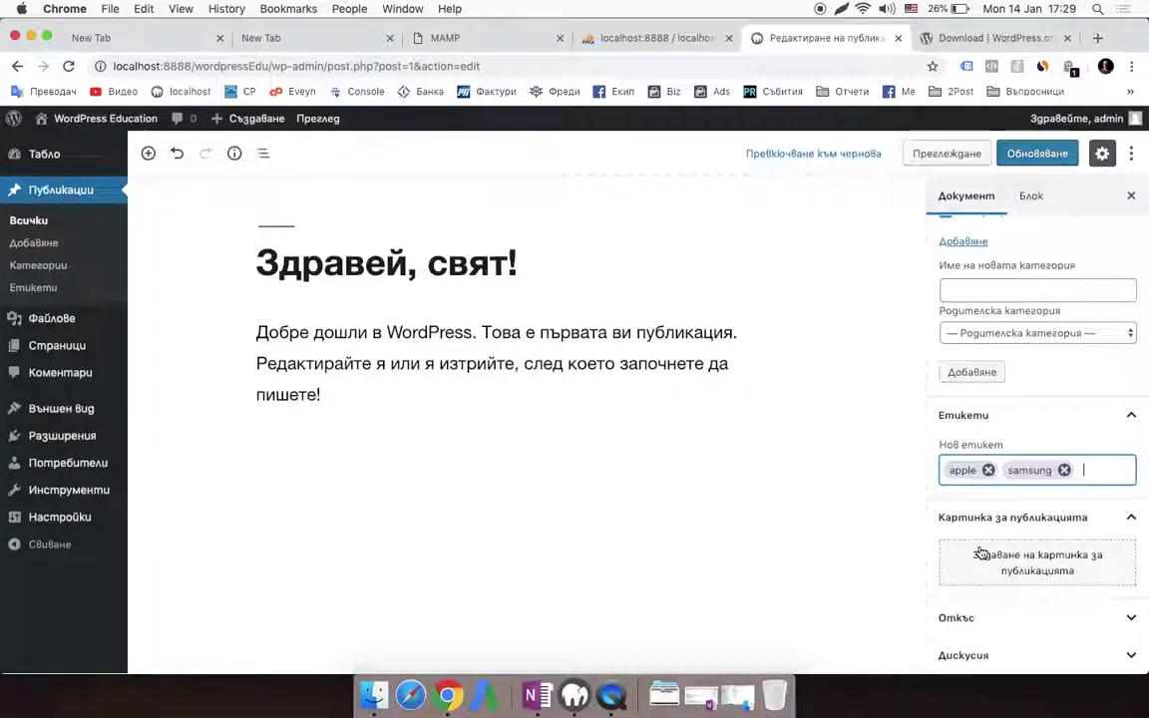
click(1029, 570)
click(623, 413)
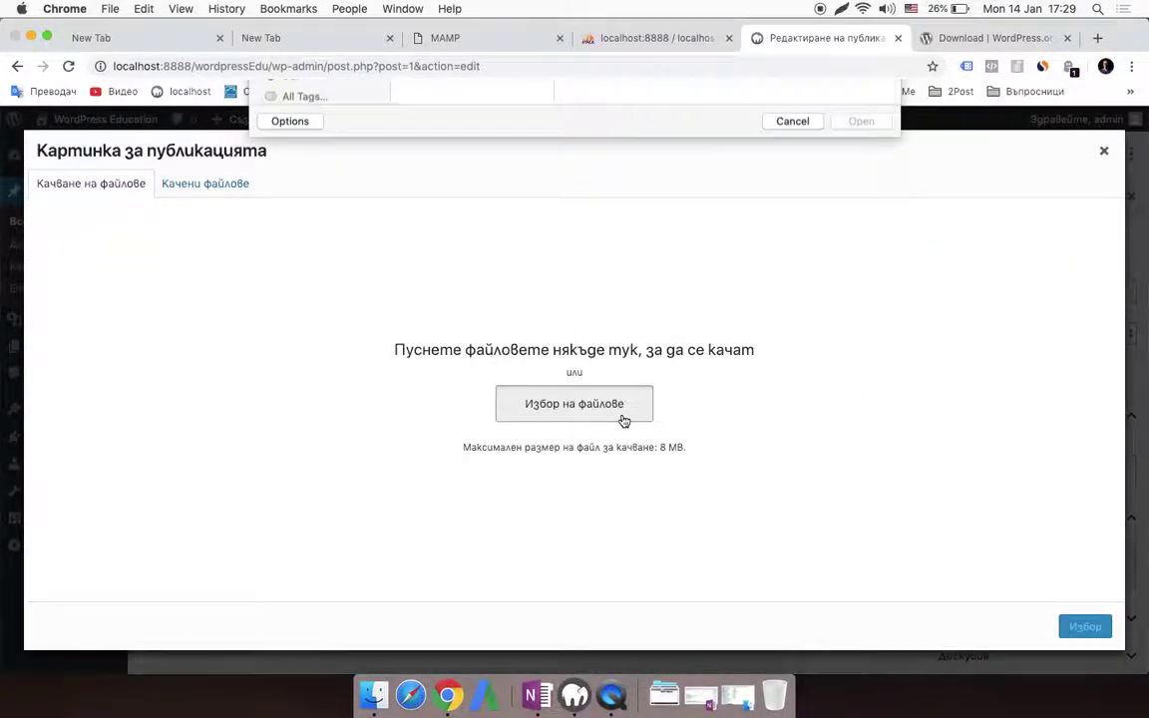
click(478, 157)
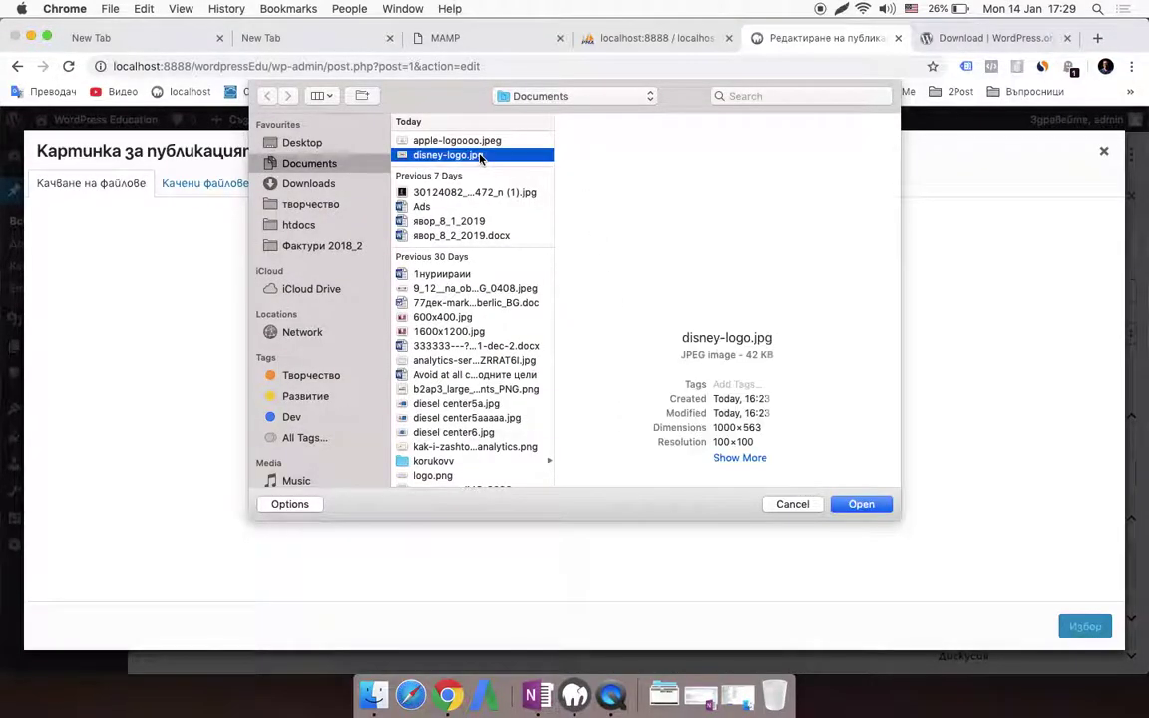
double_click(478, 156)
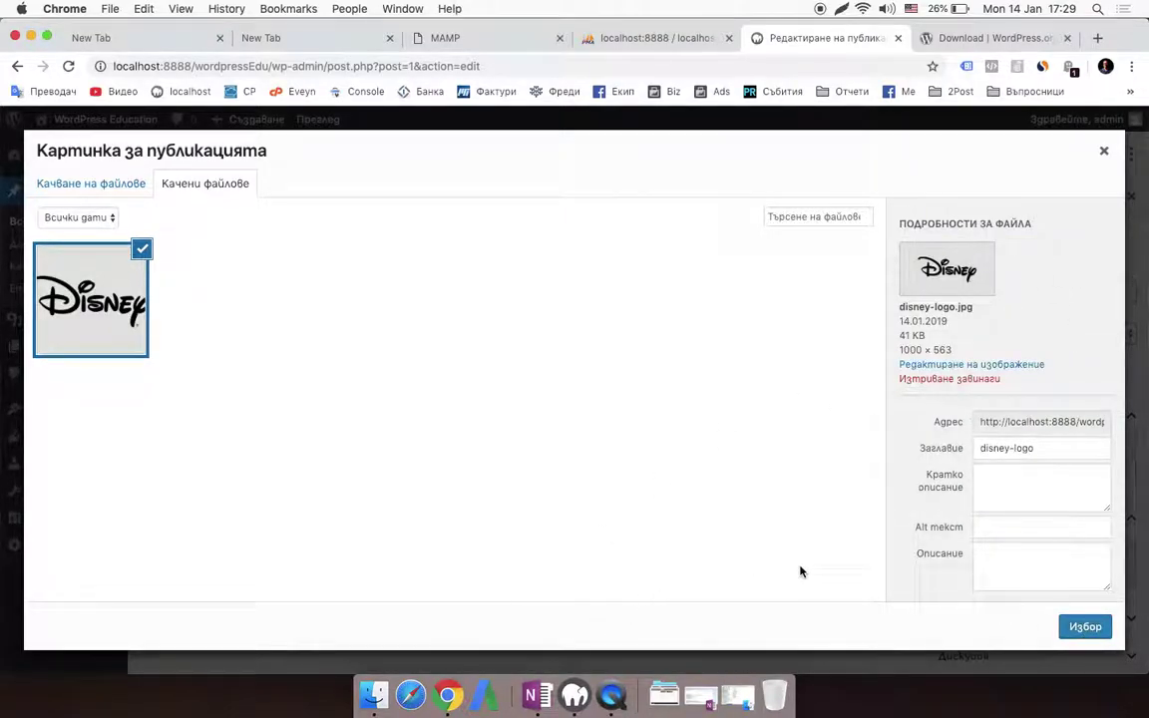
click(1085, 627)
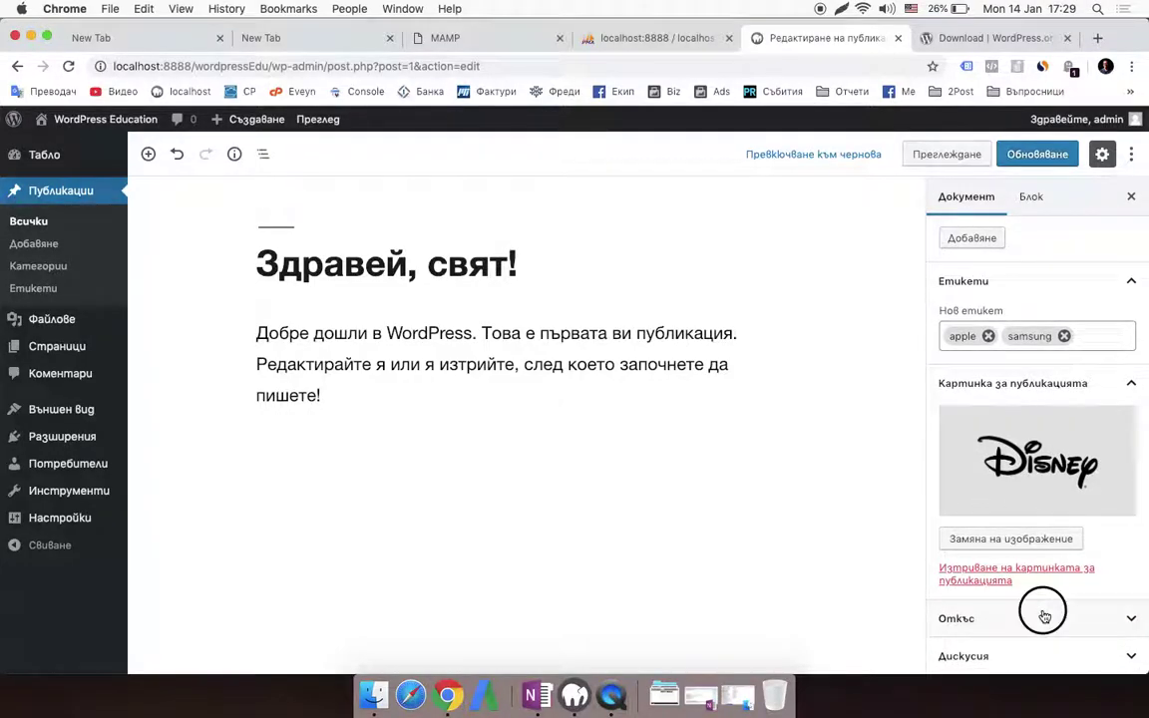
Step: Expand the post's excerpt settings and copy the sentence "Добре дошли в WordPress." from the body paragraph
click(1039, 618)
scroll(1038, 599, down, 3)
click(1025, 546)
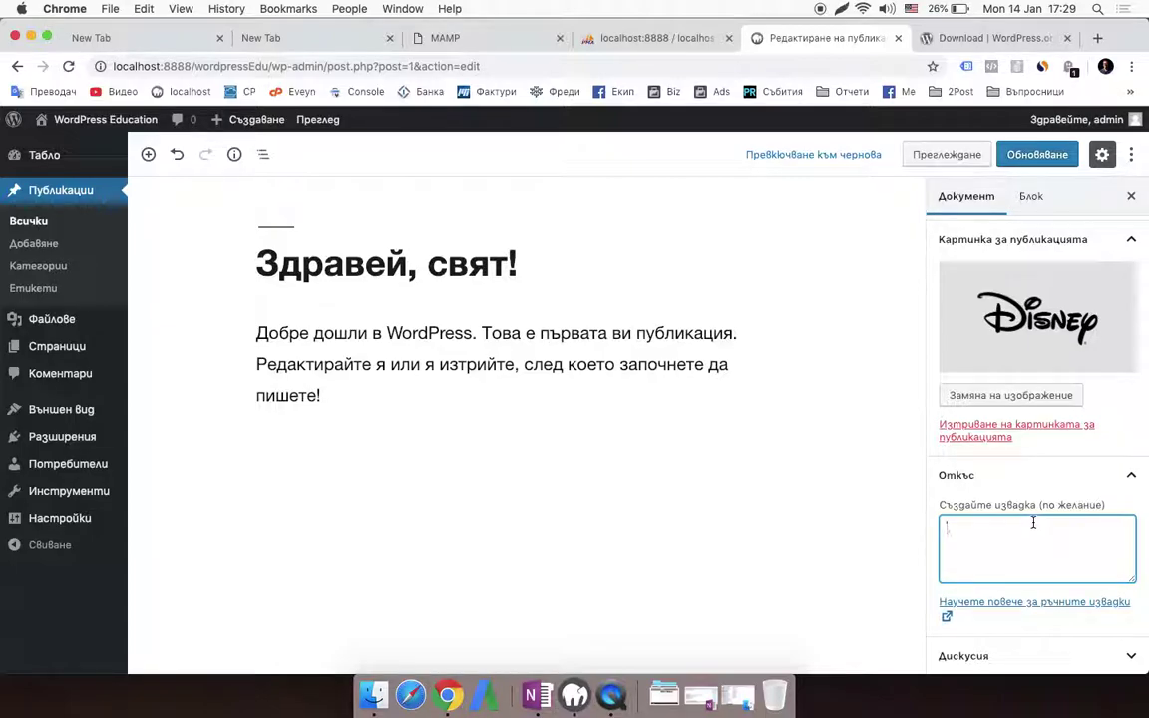
double_click(282, 332)
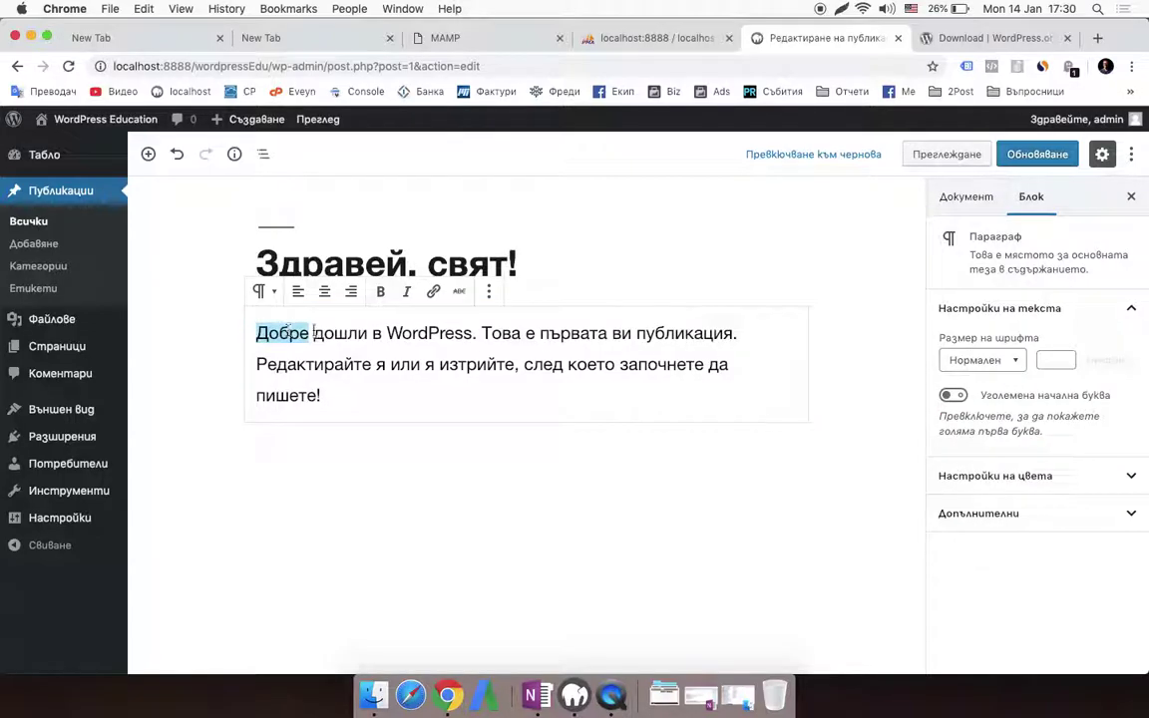
shift+click(481, 333)
key(super+c)
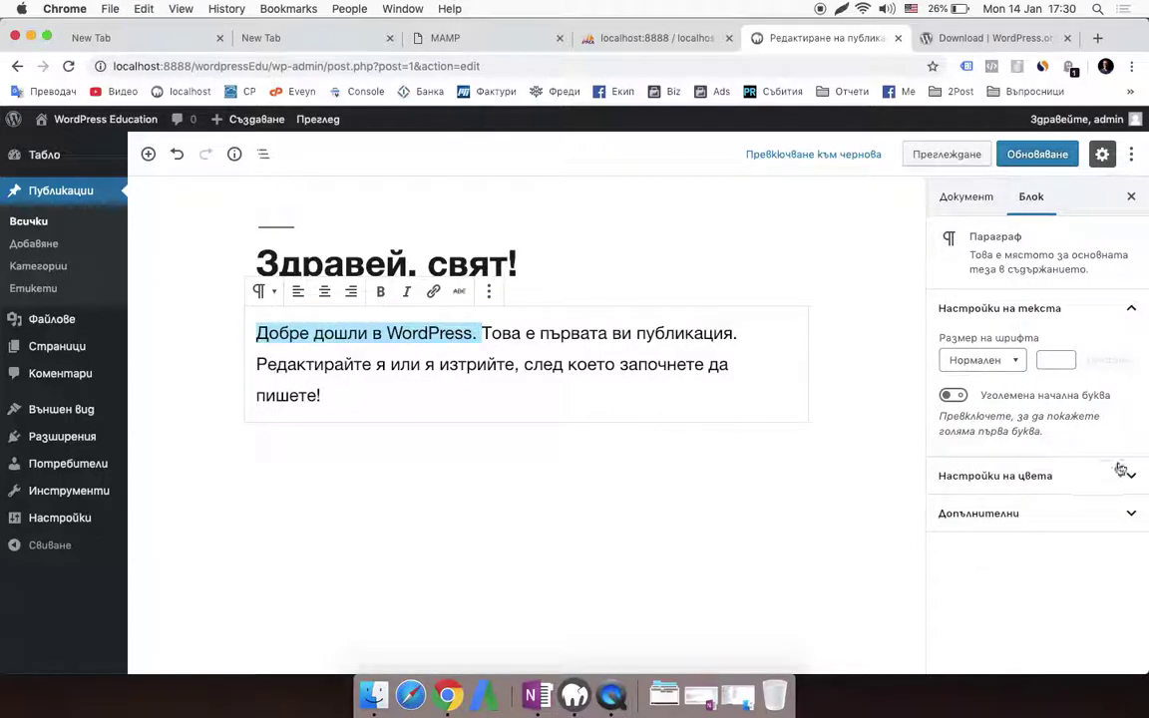
click(1079, 480)
click(1098, 436)
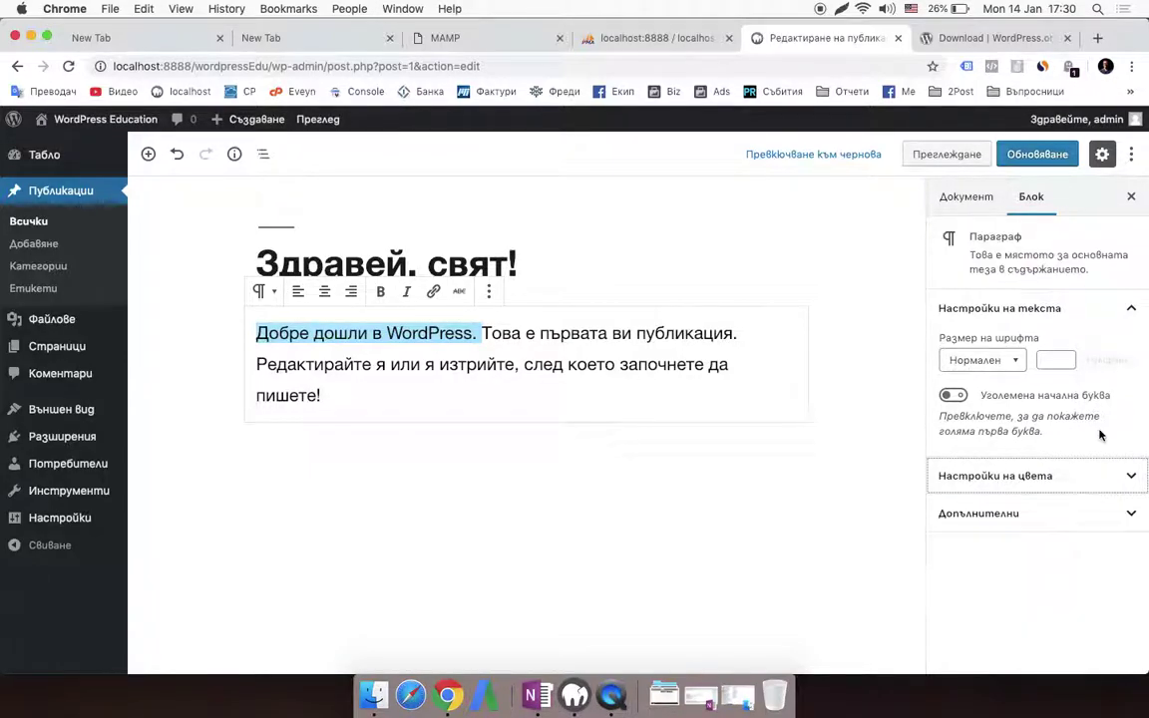
click(1039, 515)
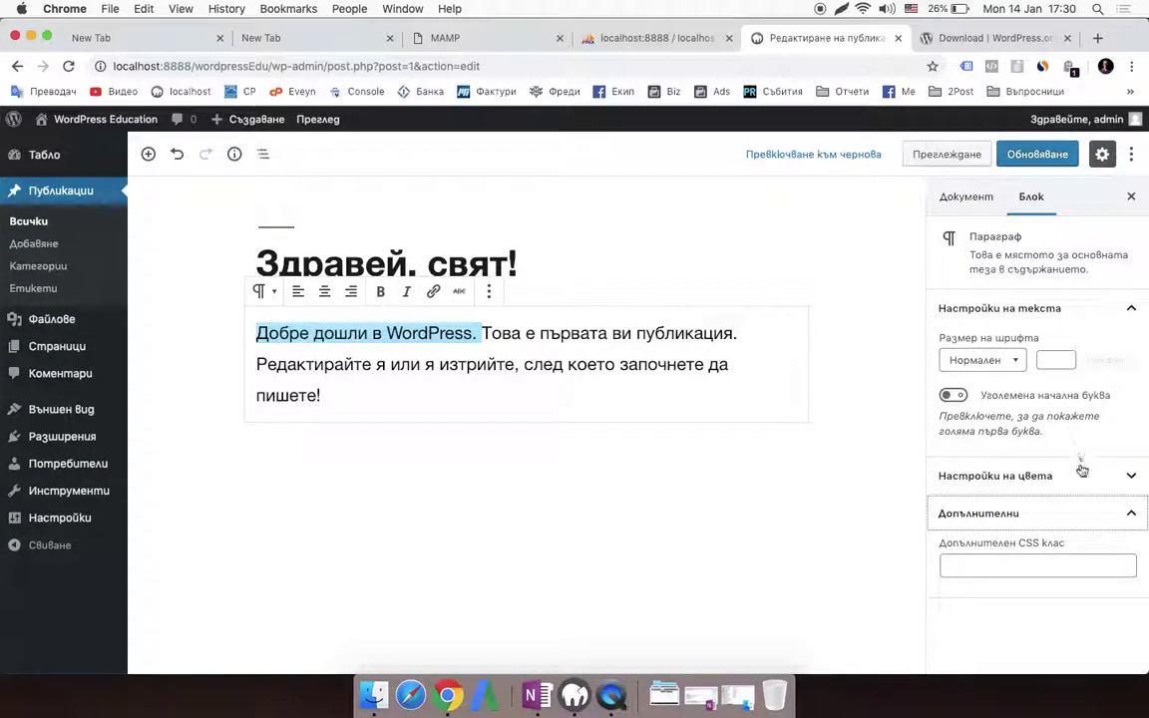
Step: Return to the document settings and paste the copied sentence as the post's excerpt
click(966, 197)
scroll(995, 418, down, 6)
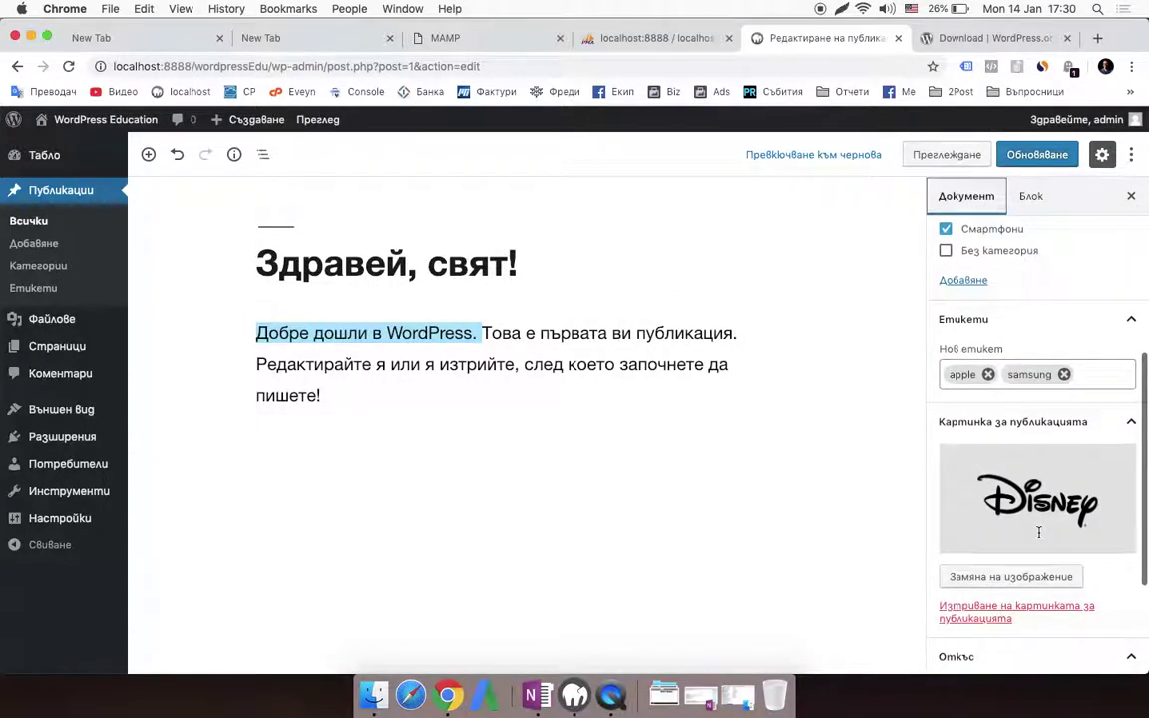
scroll(1038, 533, down, 3)
click(1006, 545)
key(super+v)
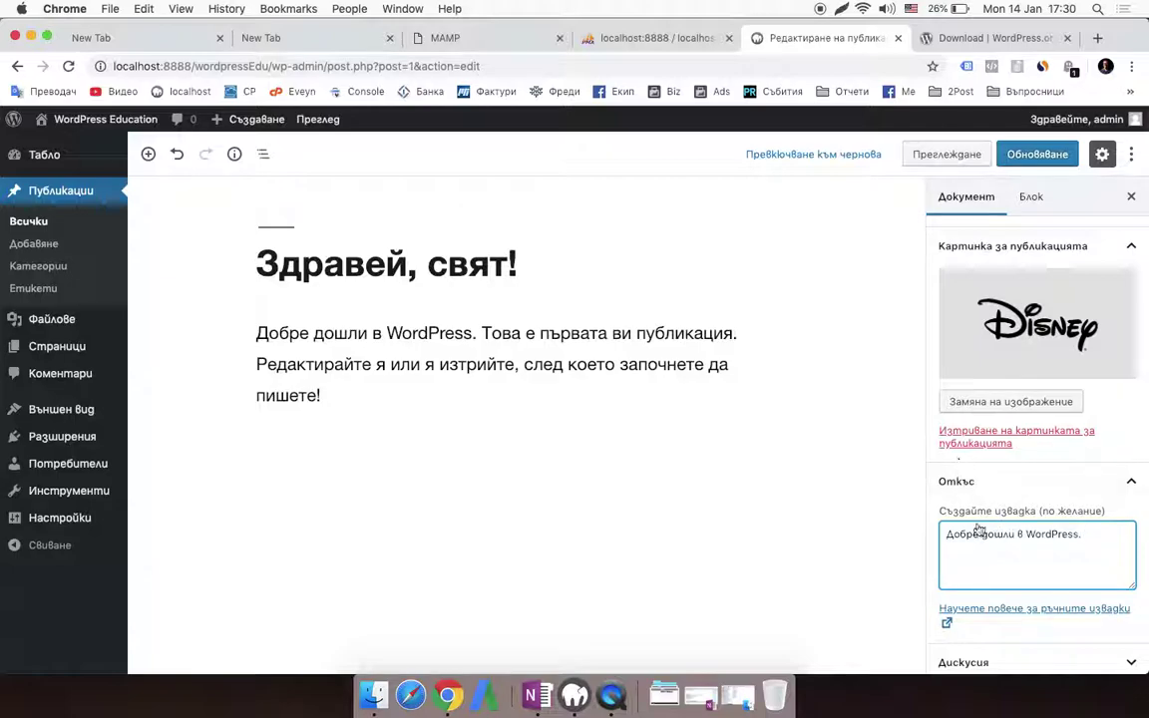
Step: Expand the post's discussion settings to review the comment and pingback options, and collapse the excerpt section
scroll(975, 493, down, 1)
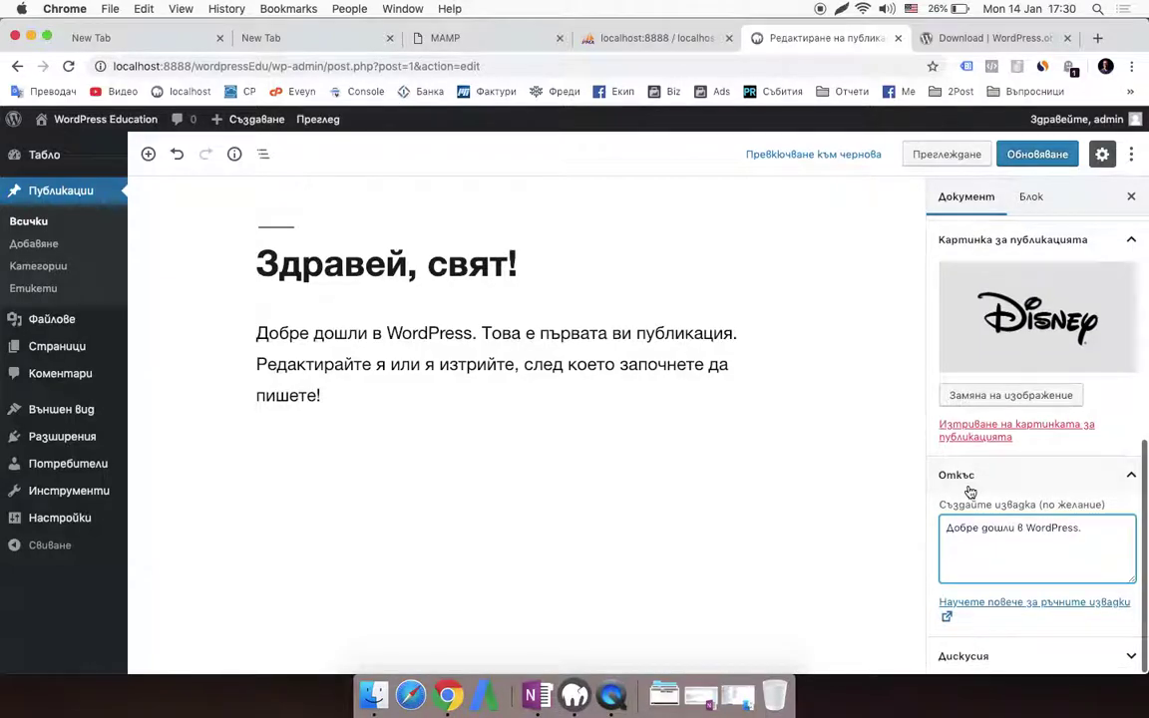
click(1071, 659)
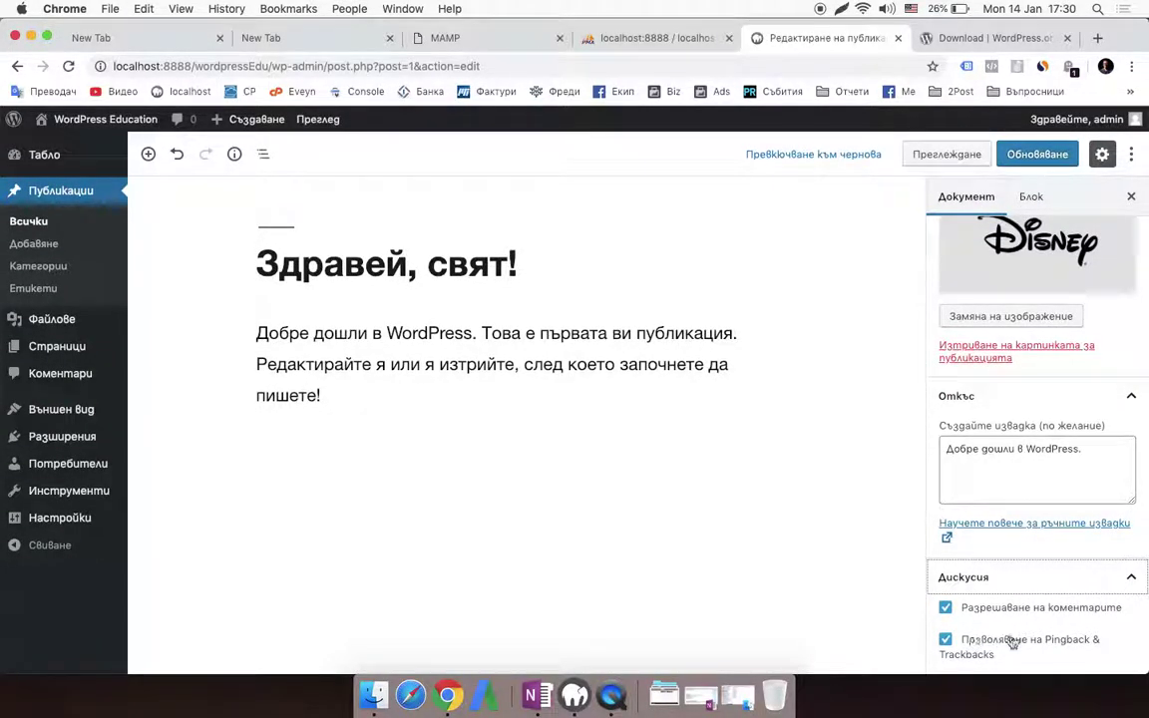
click(1125, 398)
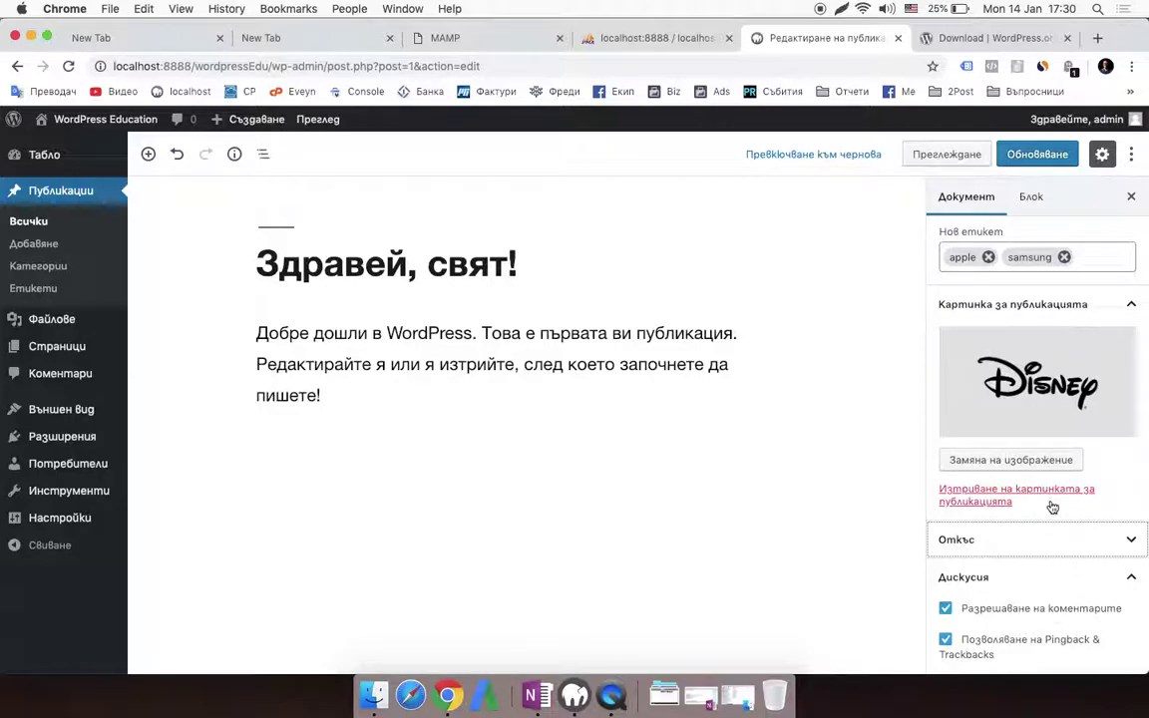
scroll(1116, 579, up, 10)
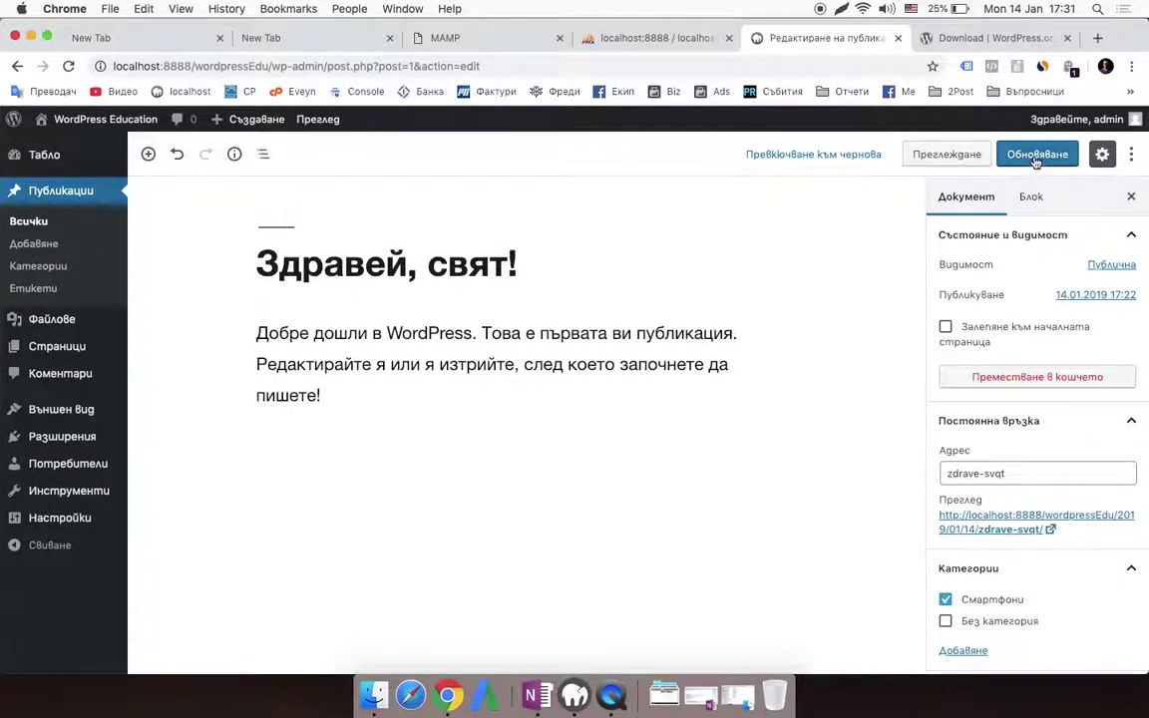
Step: Update the published post and add an empty paragraph below the body text
click(1053, 153)
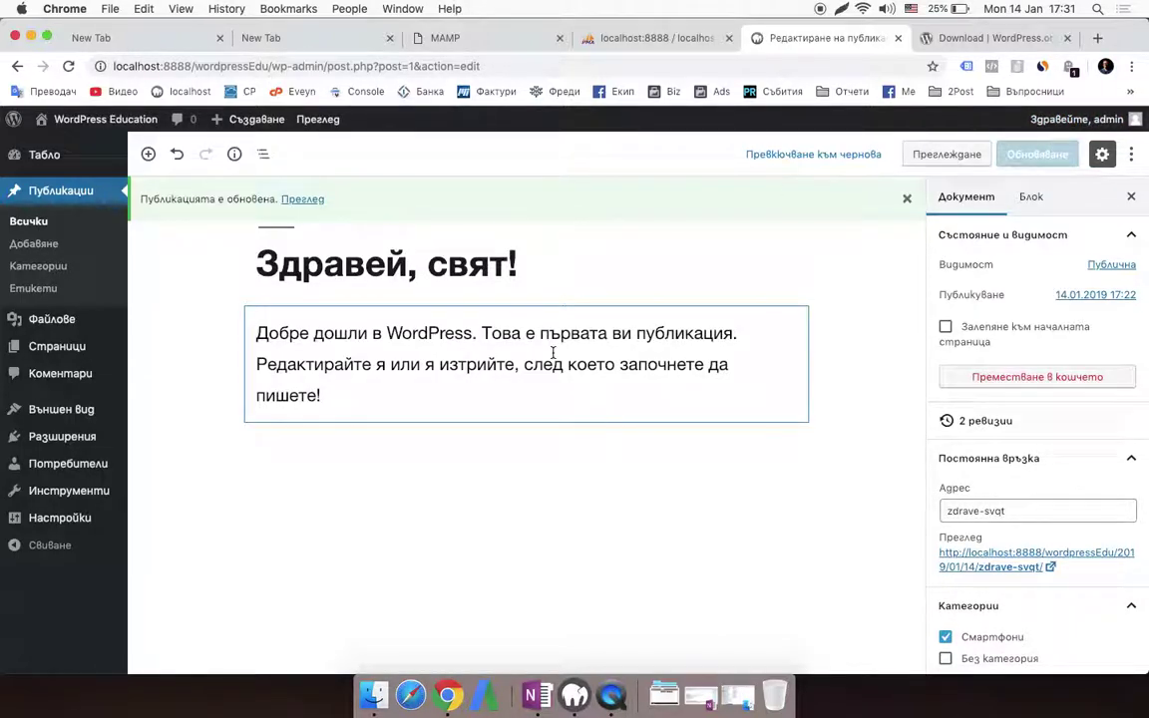
click(506, 387)
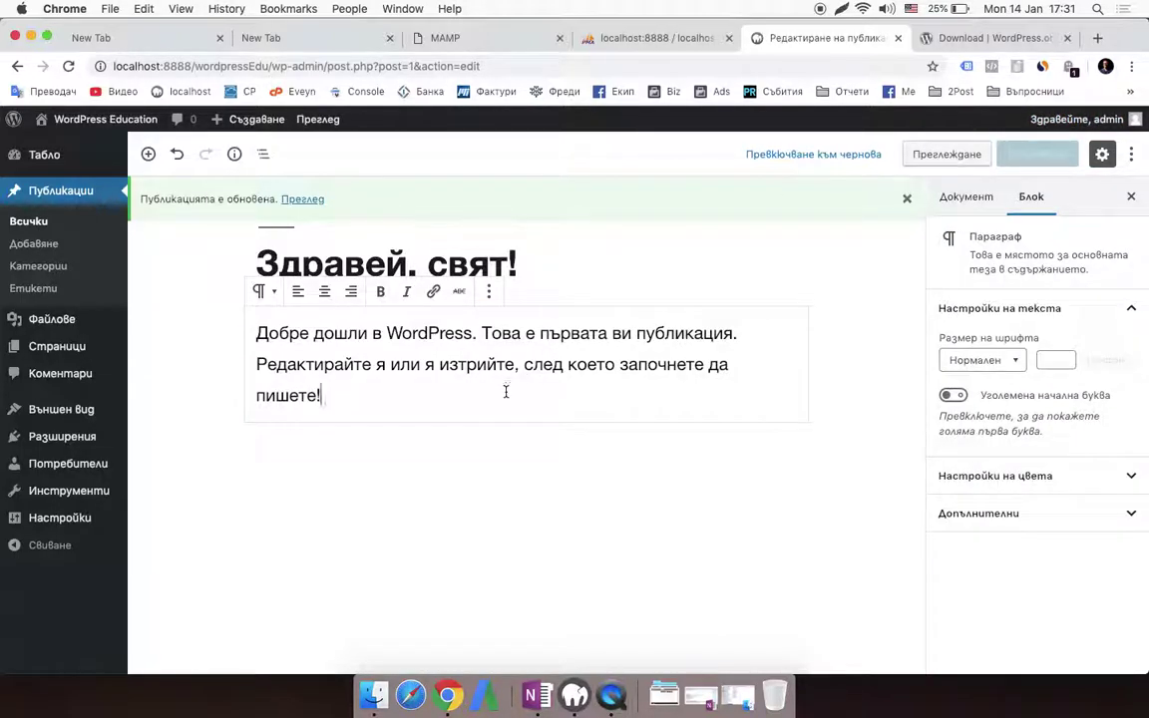
key(Return)
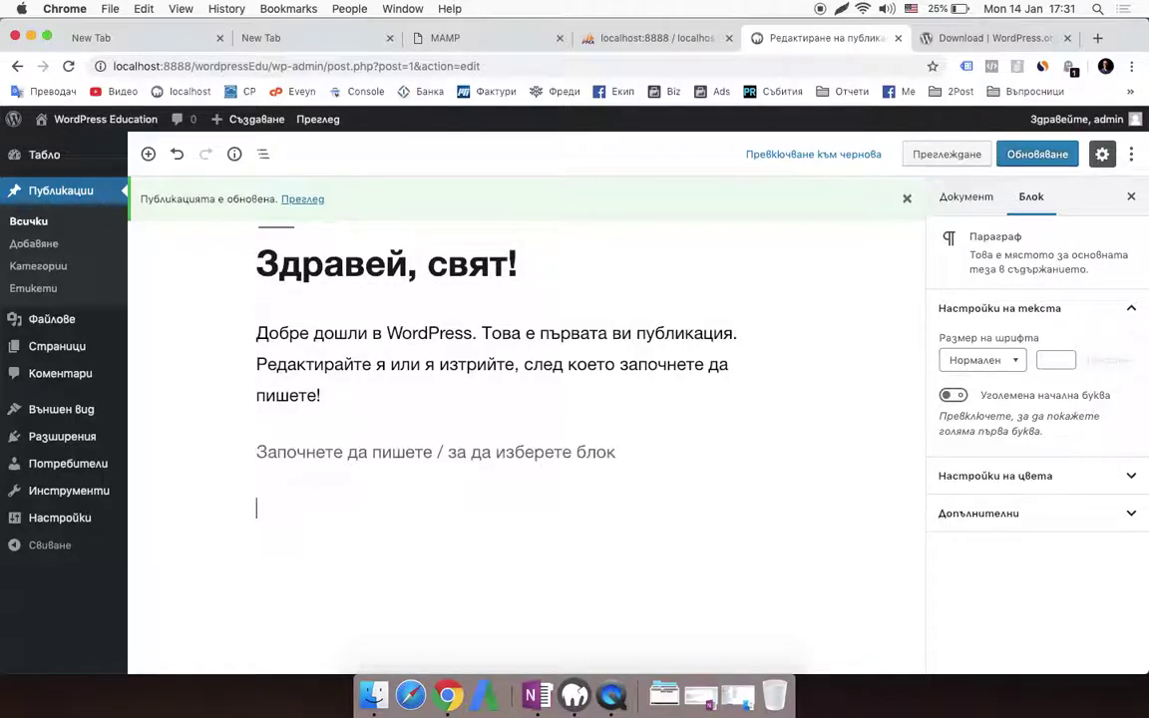
click(239, 524)
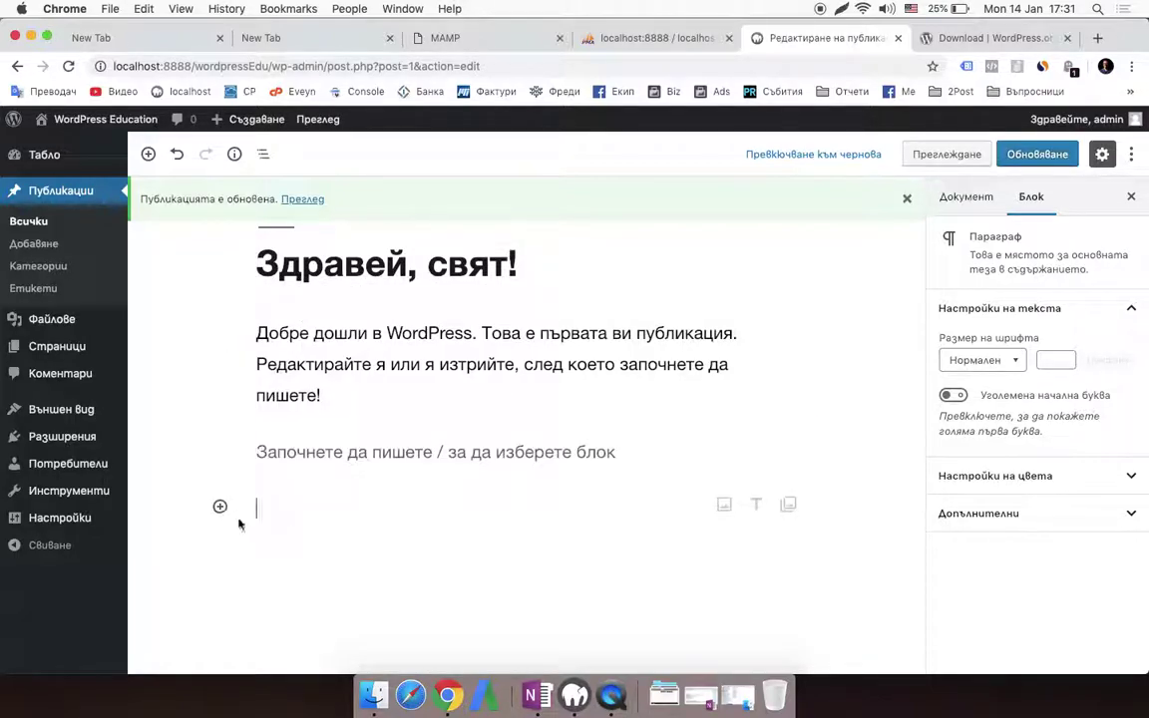
Step: Browse the available blocks for the spot below the empty paragraph, examining the most used, common and inline element categories
click(221, 508)
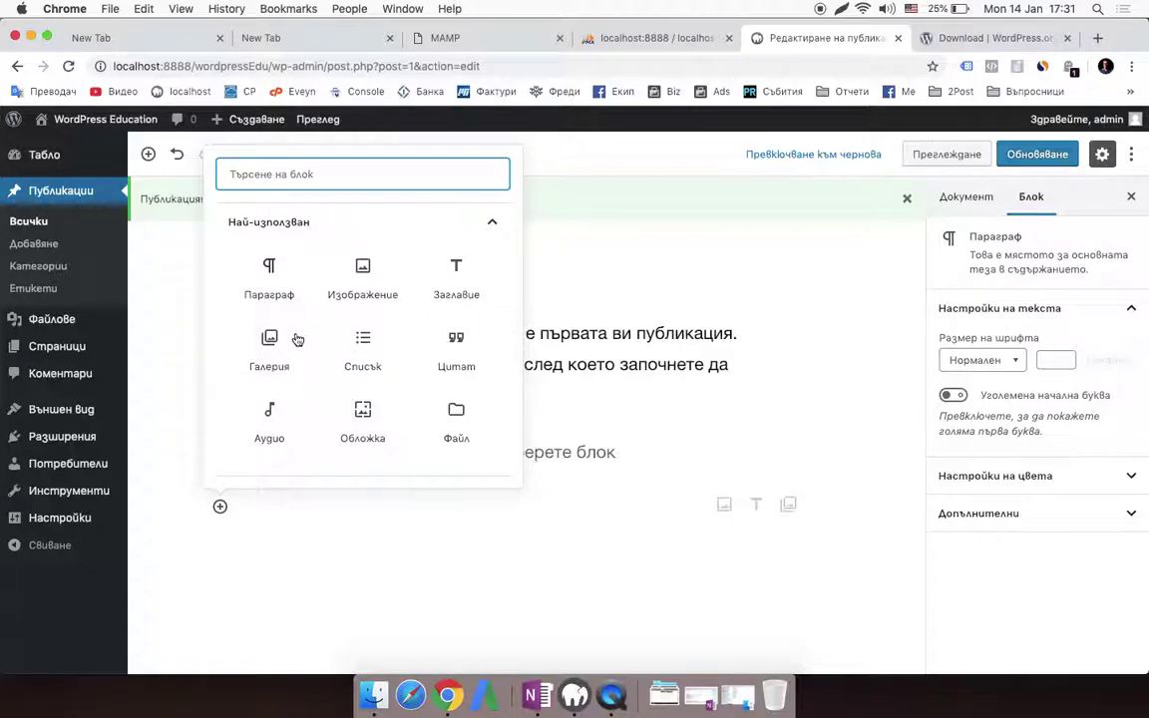
scroll(297, 342, down, 1)
scroll(297, 338, down, 3)
scroll(296, 334, up, 5)
scroll(354, 377, down, 5)
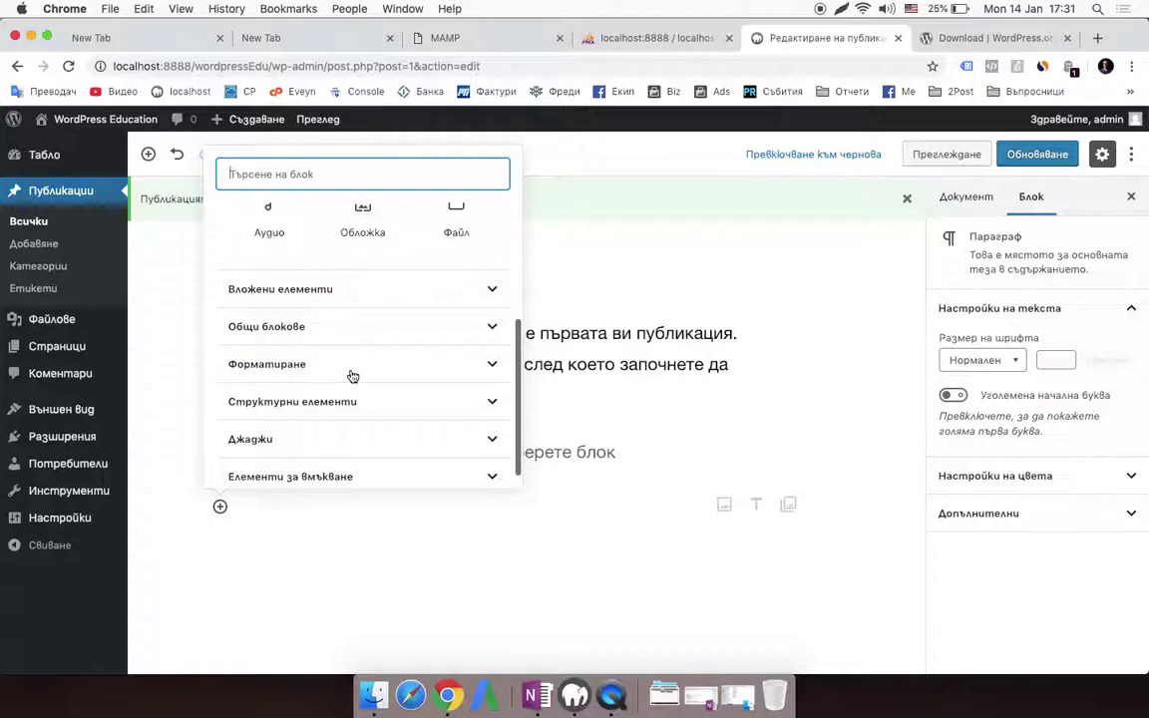
click(297, 329)
scroll(297, 334, down, 1)
scroll(298, 334, up, 2)
scroll(298, 334, down, 3)
scroll(298, 333, up, 4)
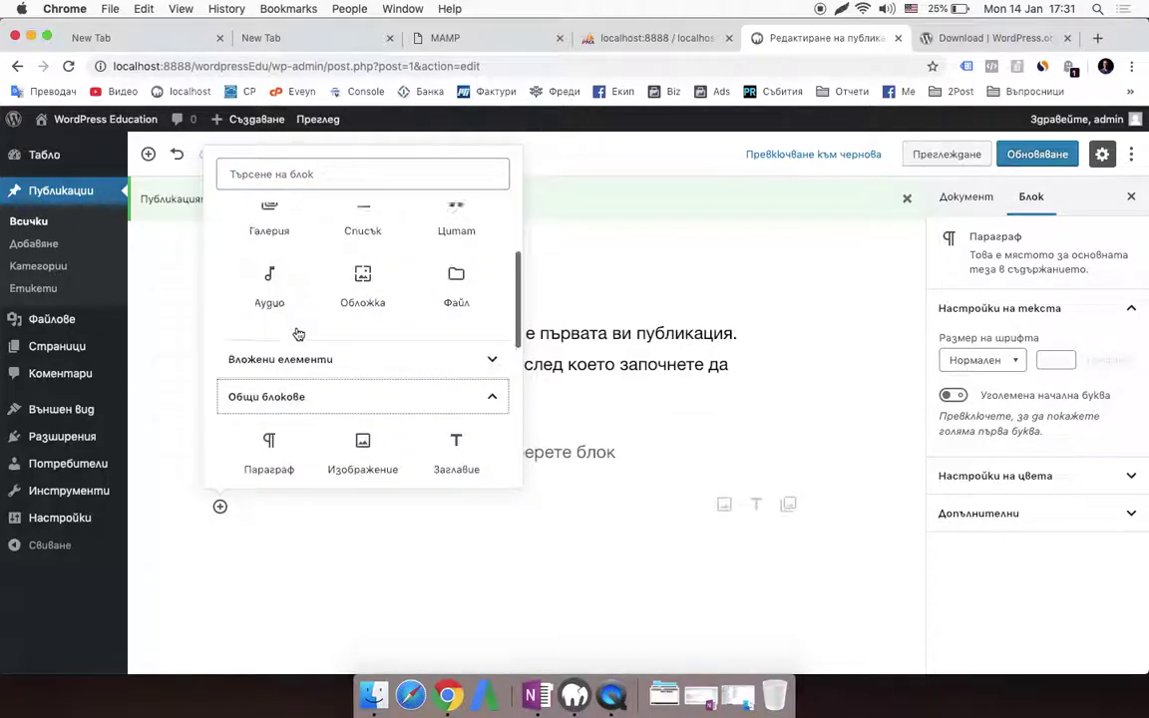
click(328, 362)
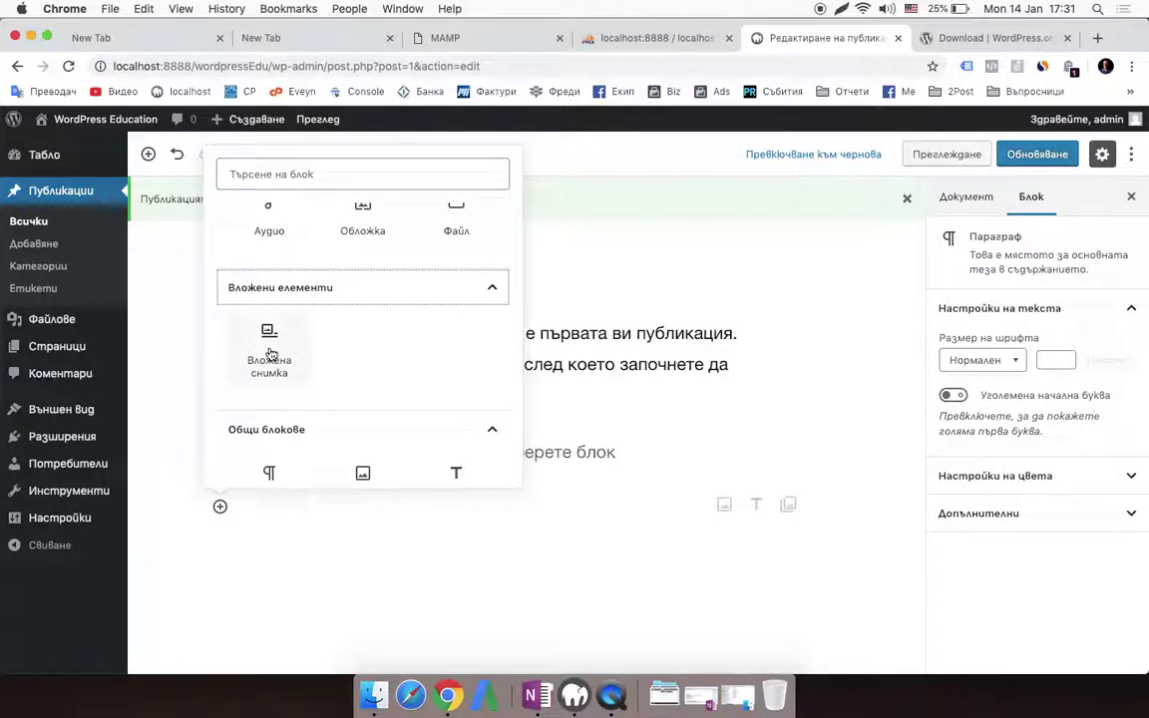
scroll(269, 356, down, 3)
scroll(269, 354, down, 3)
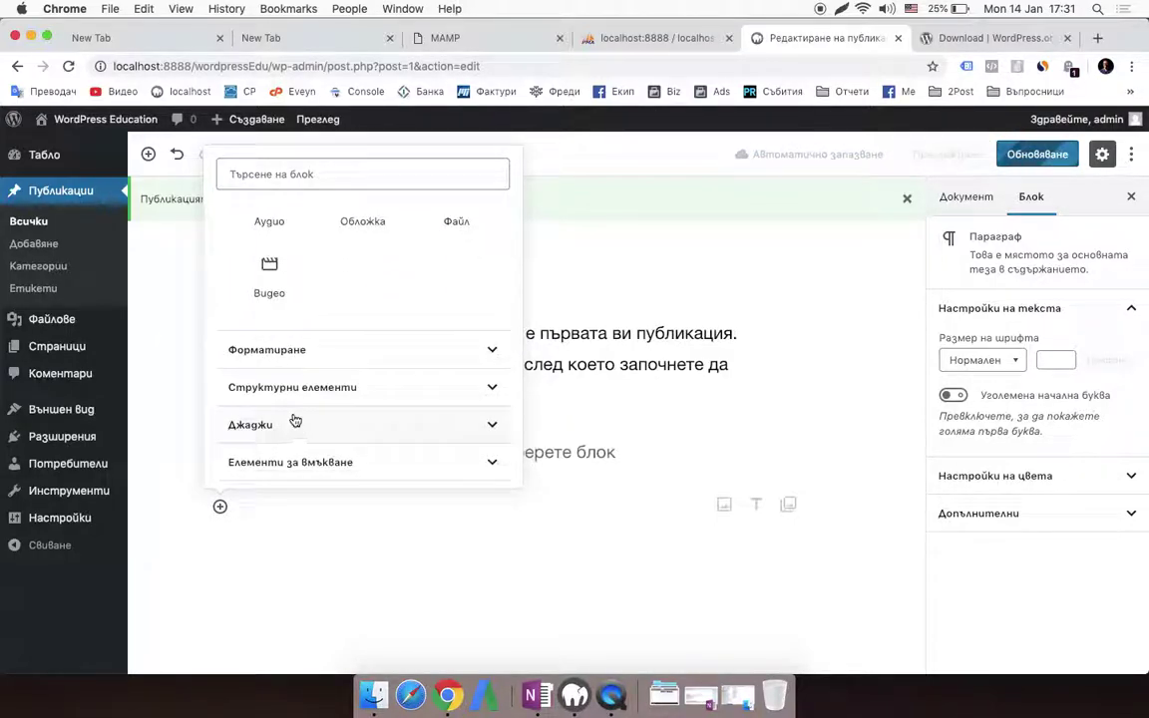
Step: Expand the widget and embed block categories and insert a YouTube block at the end of the post
click(279, 427)
scroll(279, 439, up, 1)
scroll(278, 444, down, 1)
click(279, 458)
scroll(274, 457, down, 5)
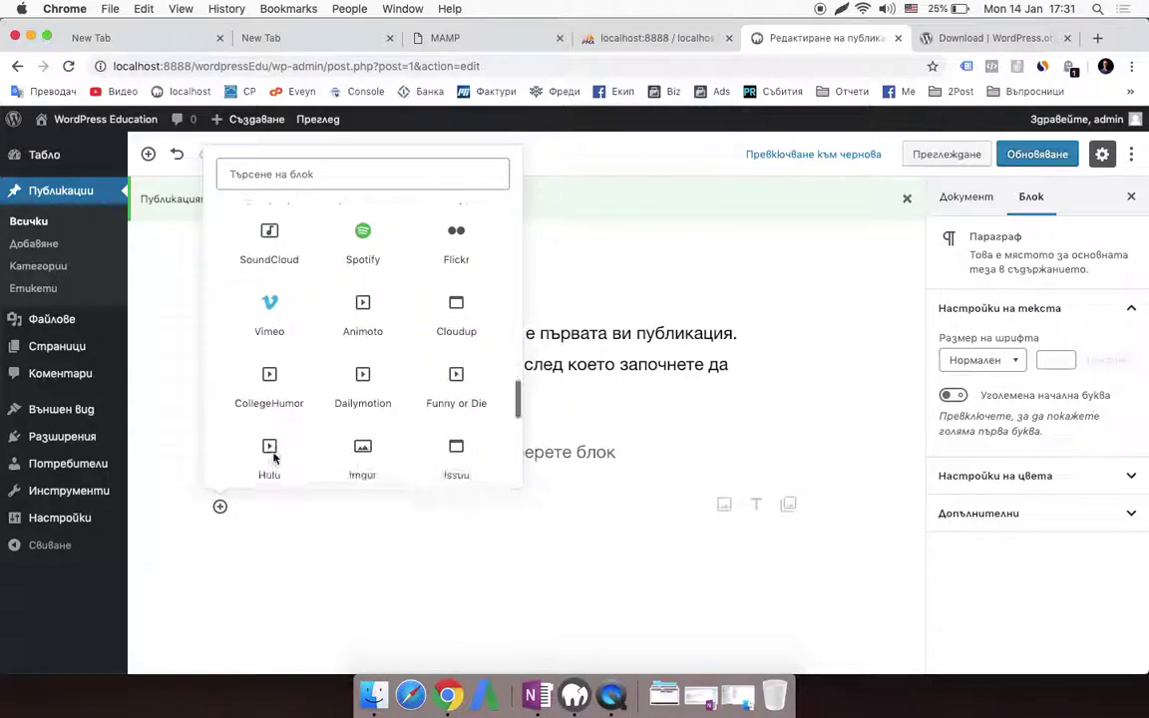
scroll(274, 457, up, 5)
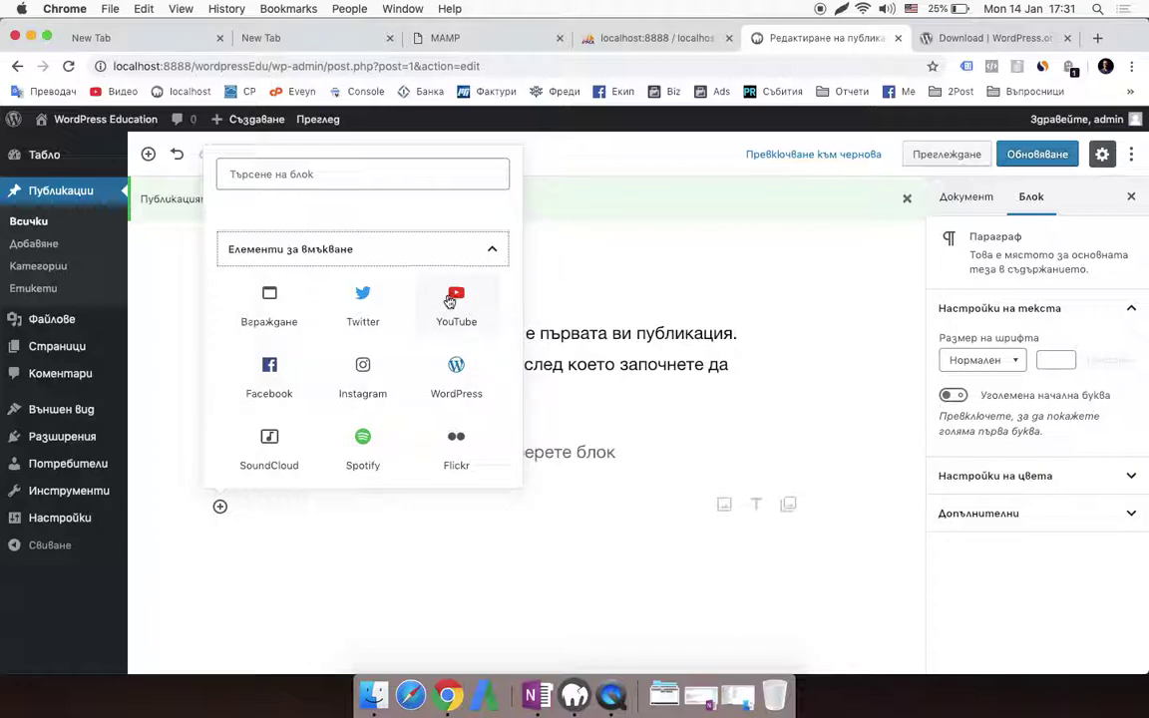
click(451, 302)
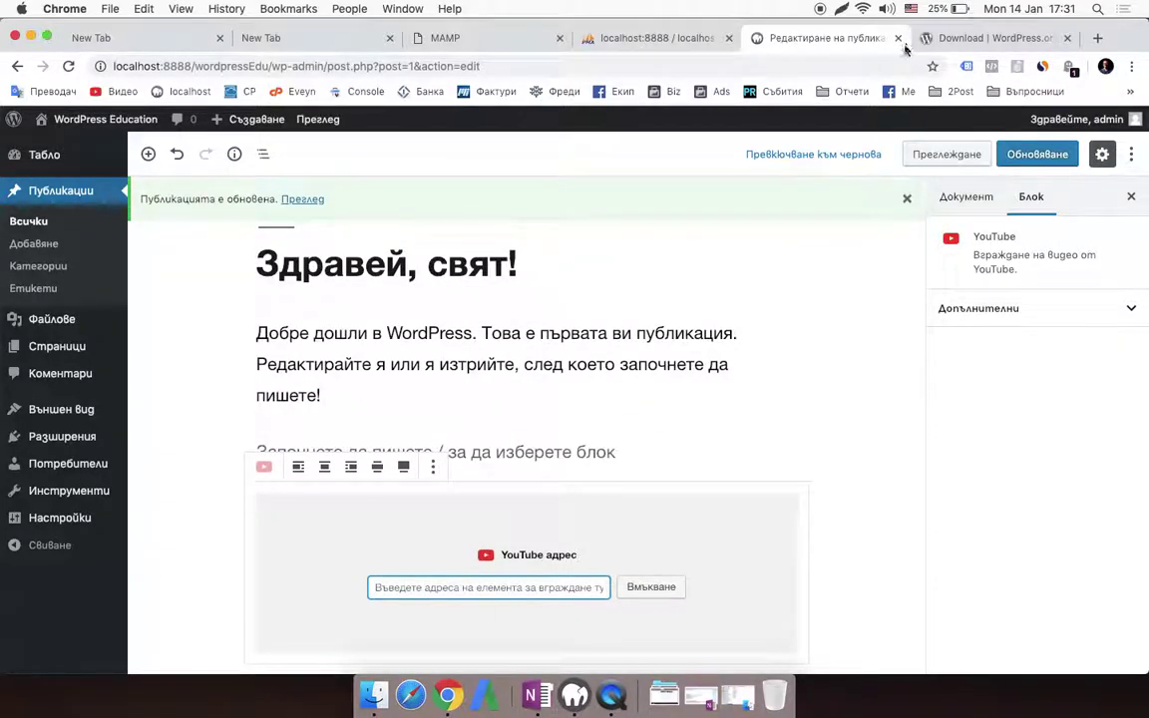
Step: Search Google for "youtube michael jackson" in a new browser tab
click(1098, 38)
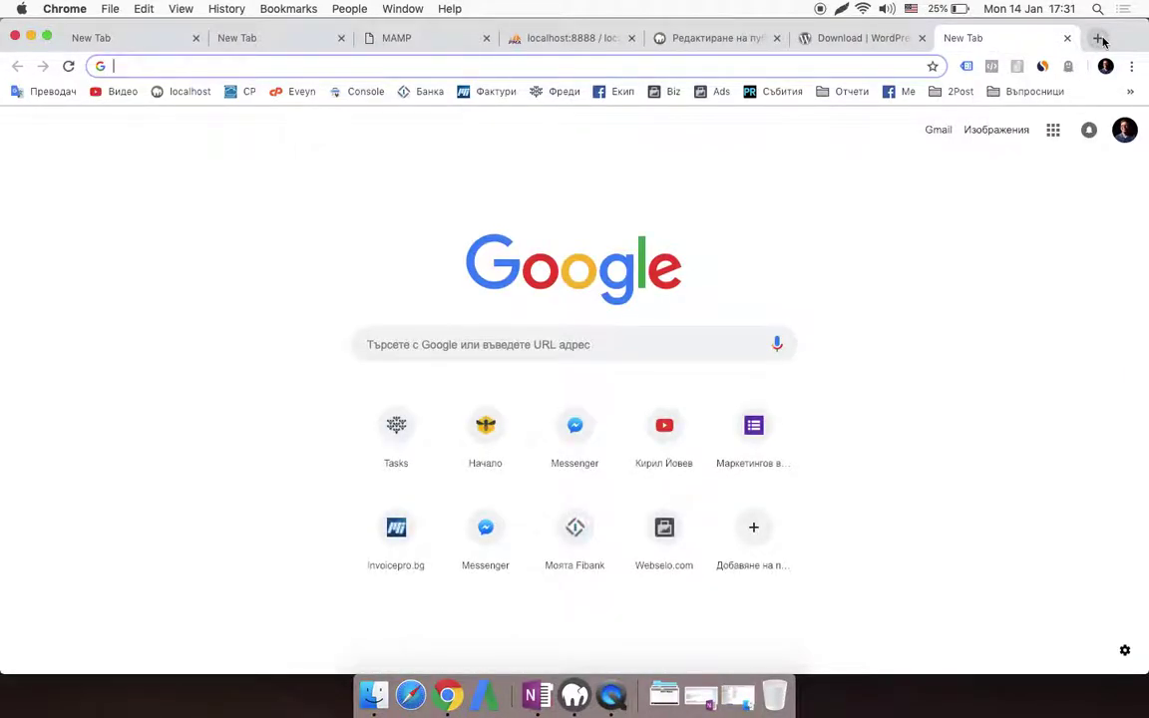
text(youtube )
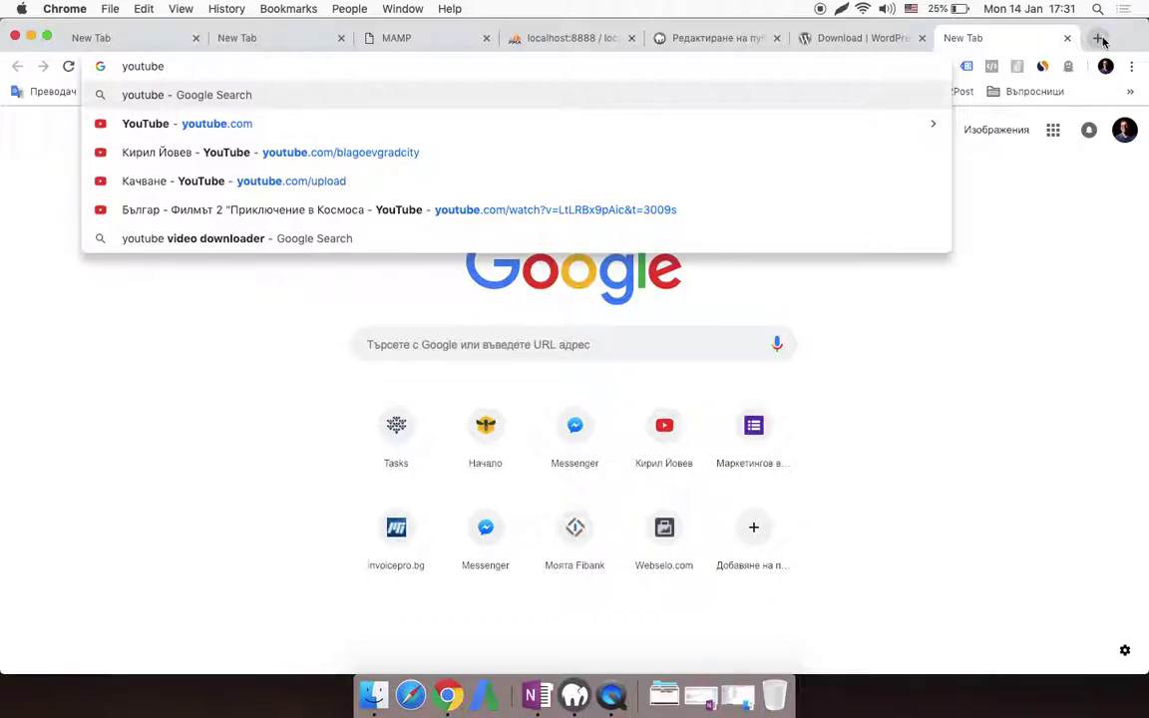
text(michael)
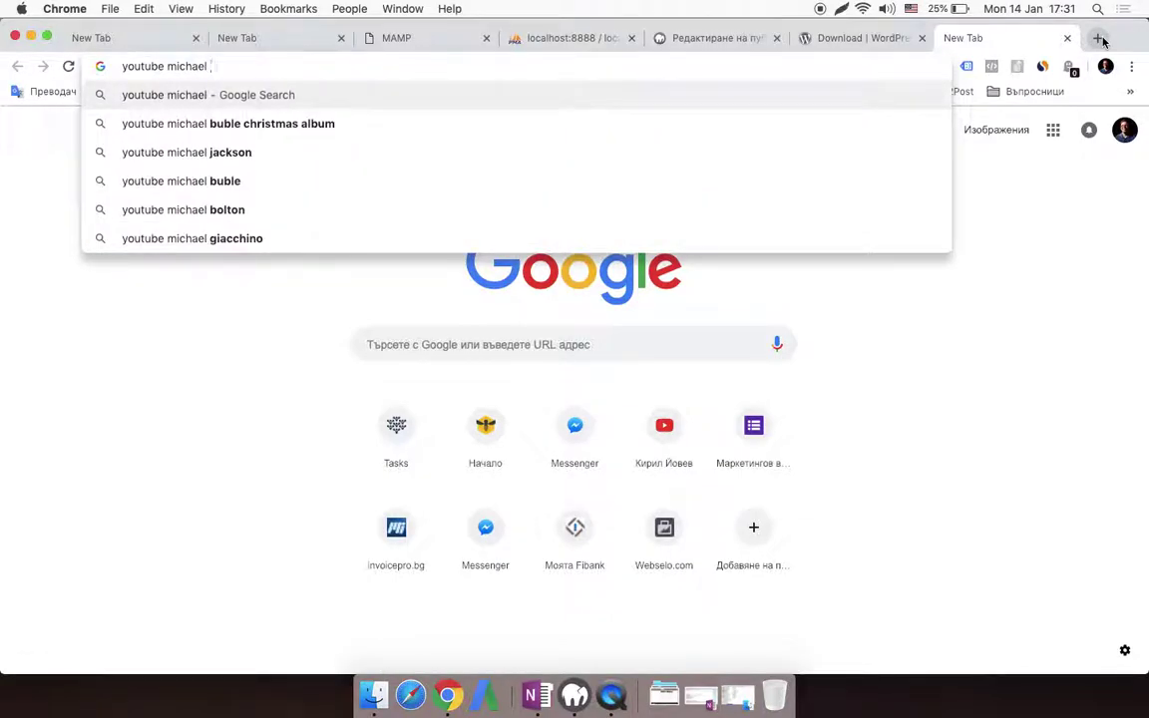
key(Down)
key(Down)
key(Down)
key(Up)
key(Return)
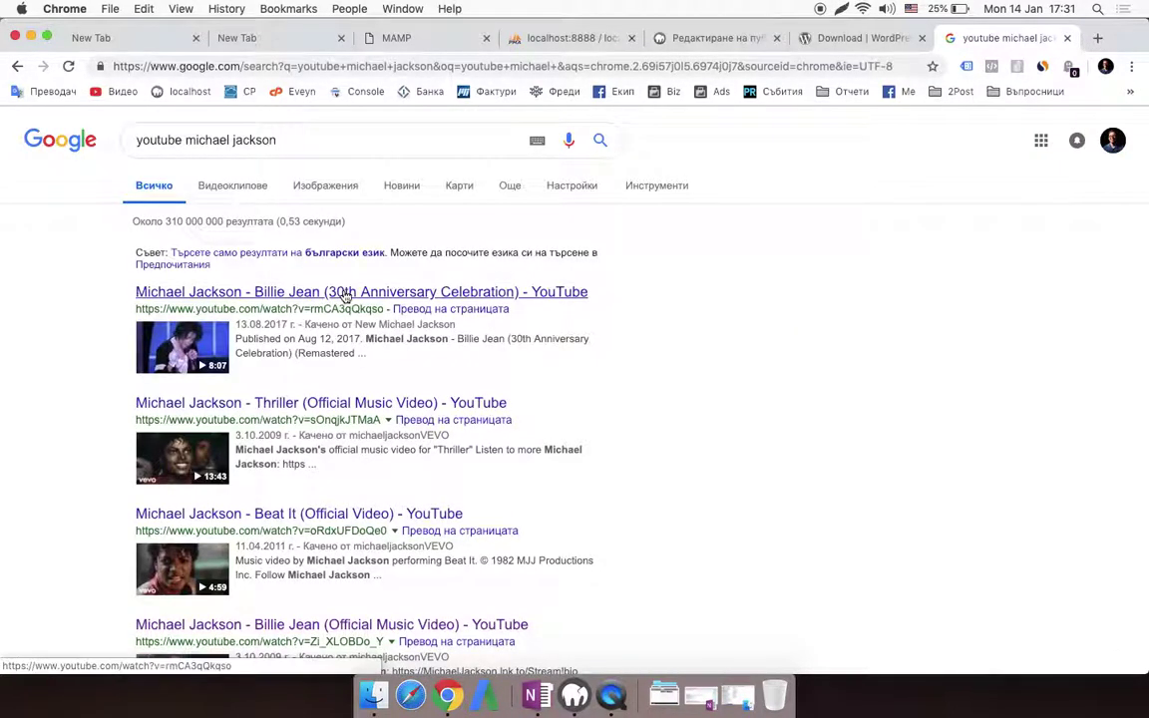
Step: Open the "Michael Jackson - Billie Jean (30th Anniversary Celebration)" video, skip its advert and pause playback
click(344, 292)
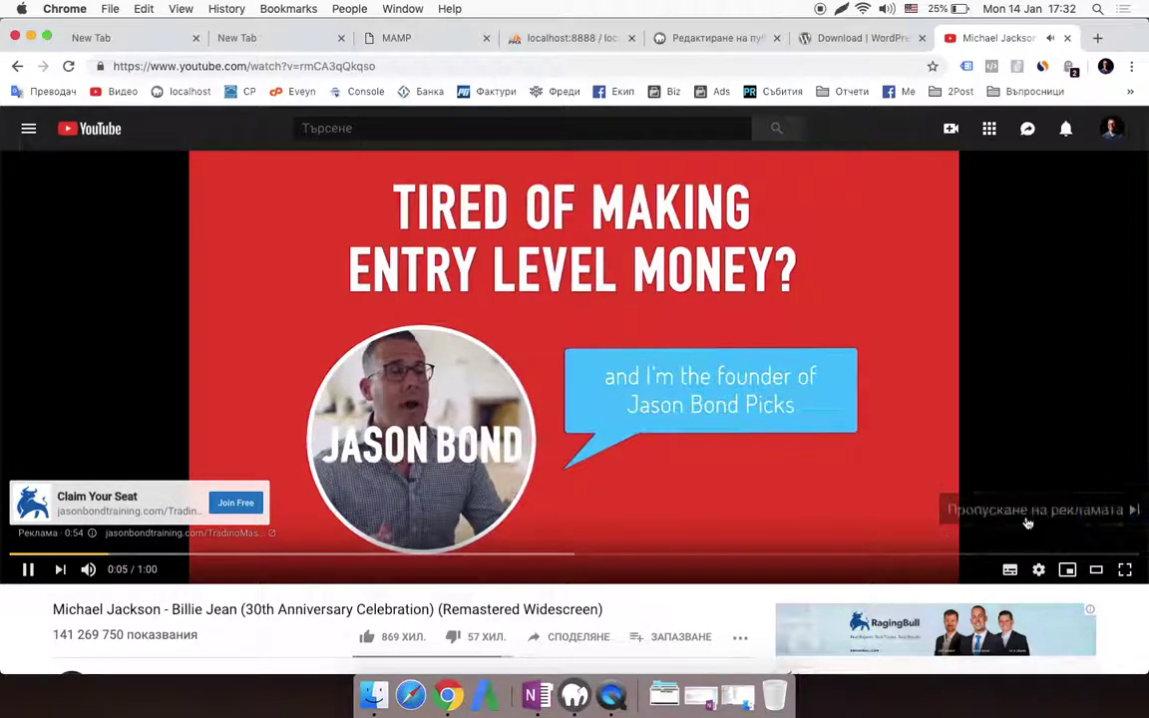
click(1036, 517)
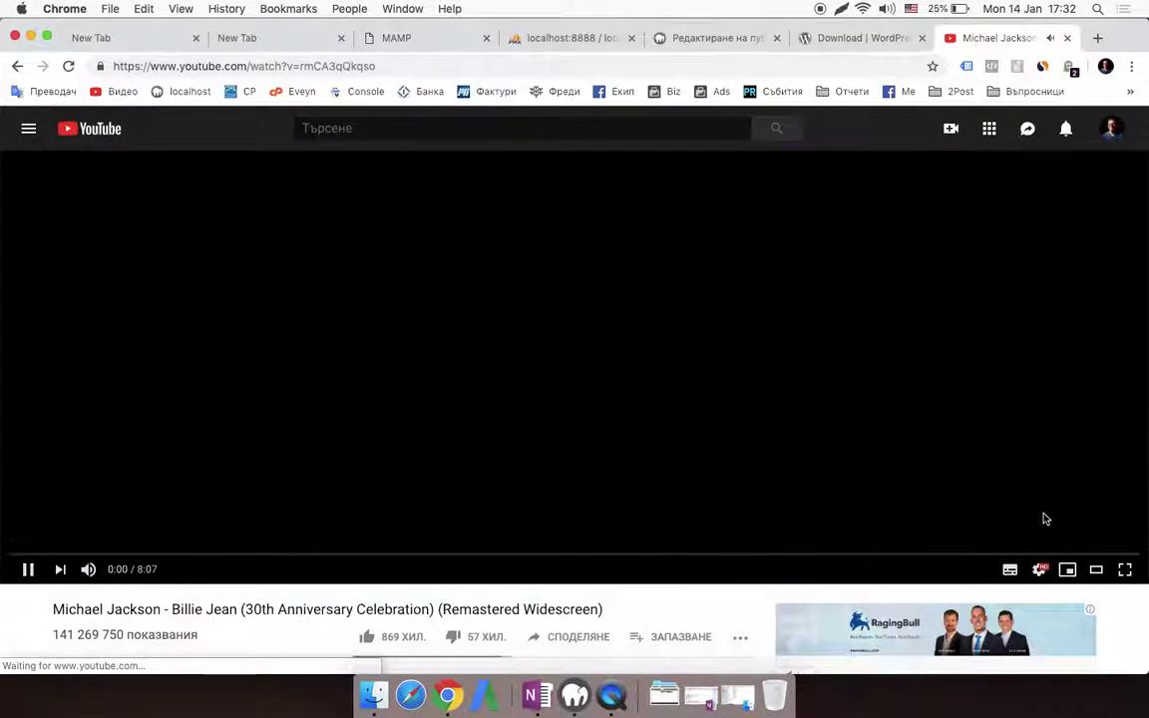
click(344, 423)
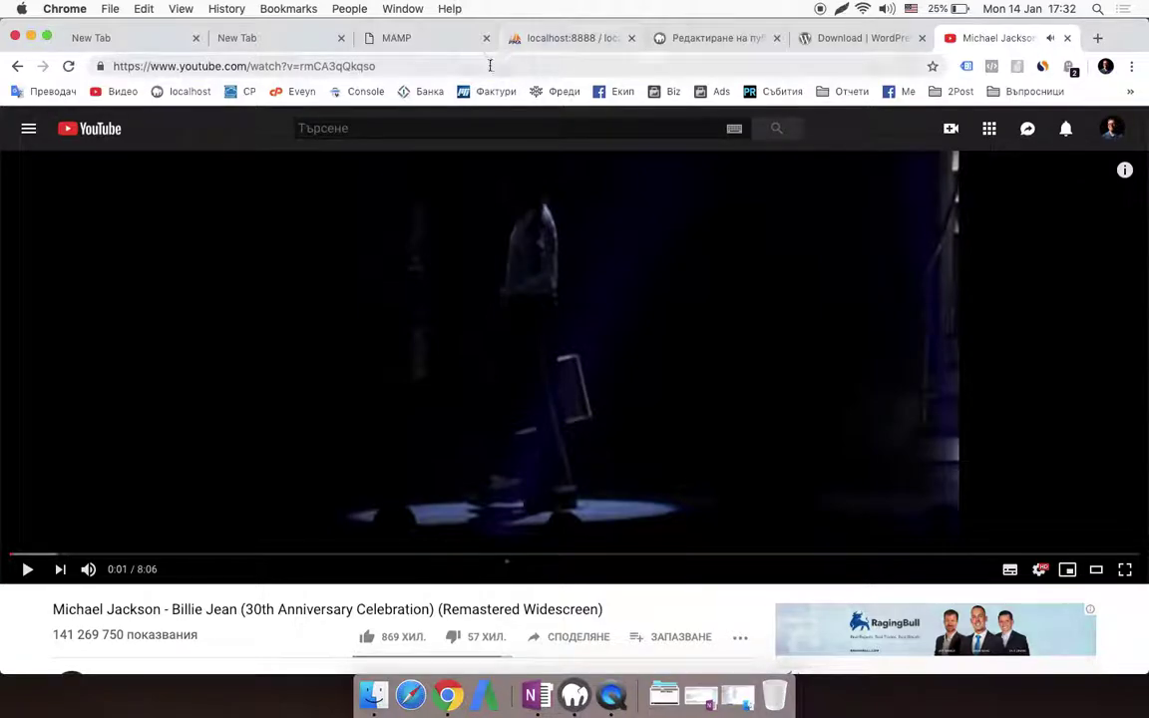
Step: Copy the video's web address and embed it in the post's YouTube block
click(490, 66)
right_click(494, 67)
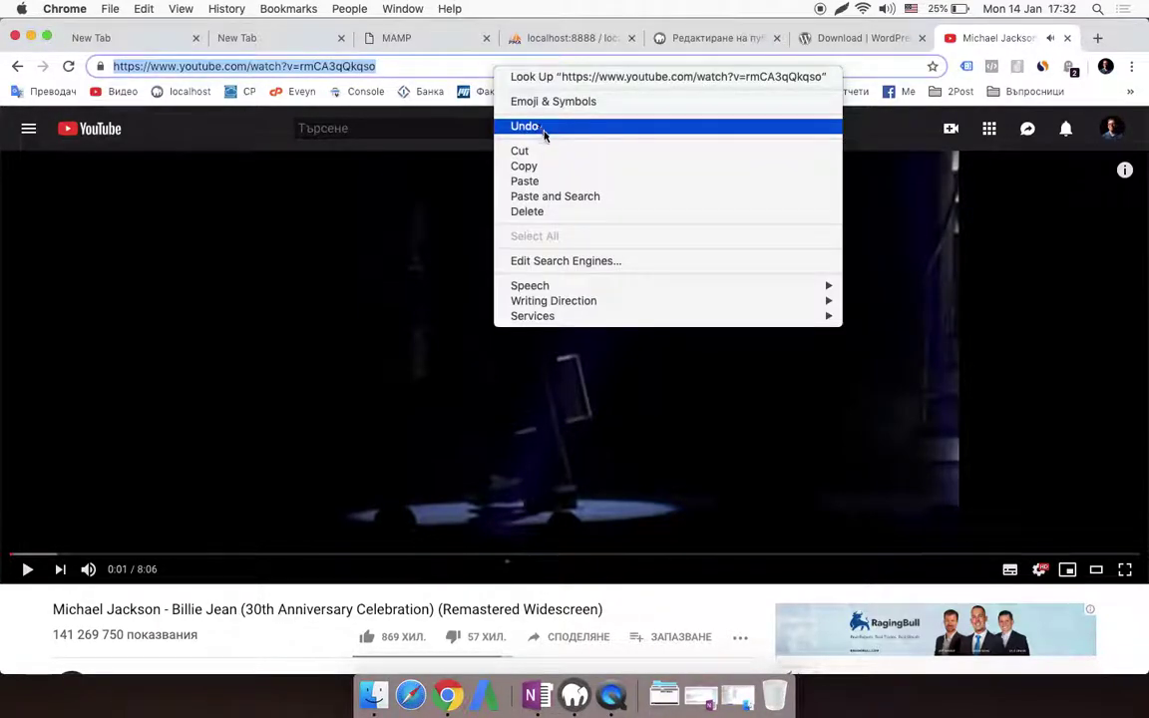
click(601, 166)
click(703, 40)
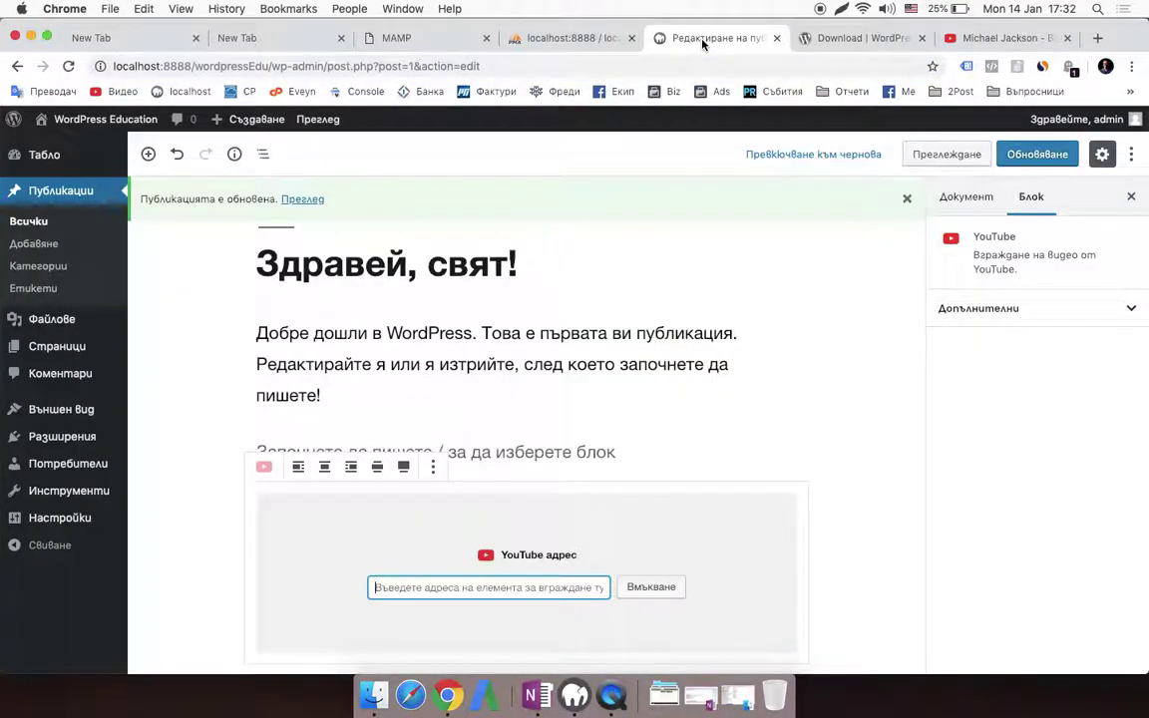
key(super+v)
click(658, 595)
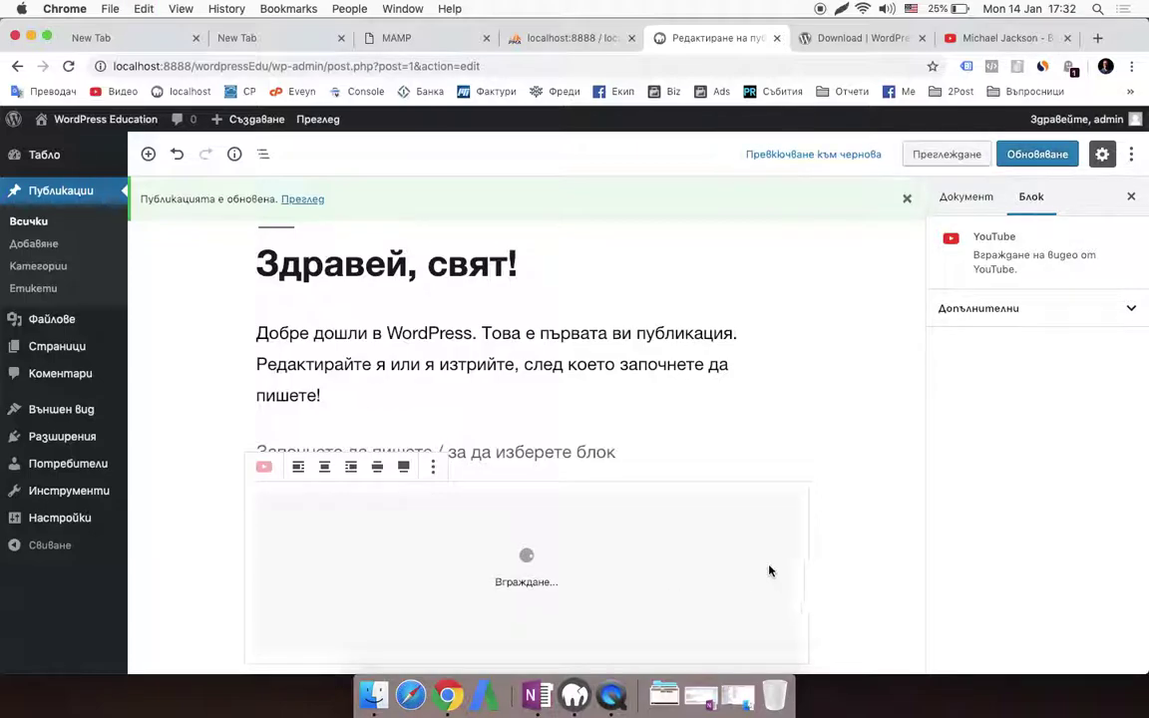
Step: Try the right, centre and left alignments on the embedded video and set it to wide width
scroll(720, 399, down, 2)
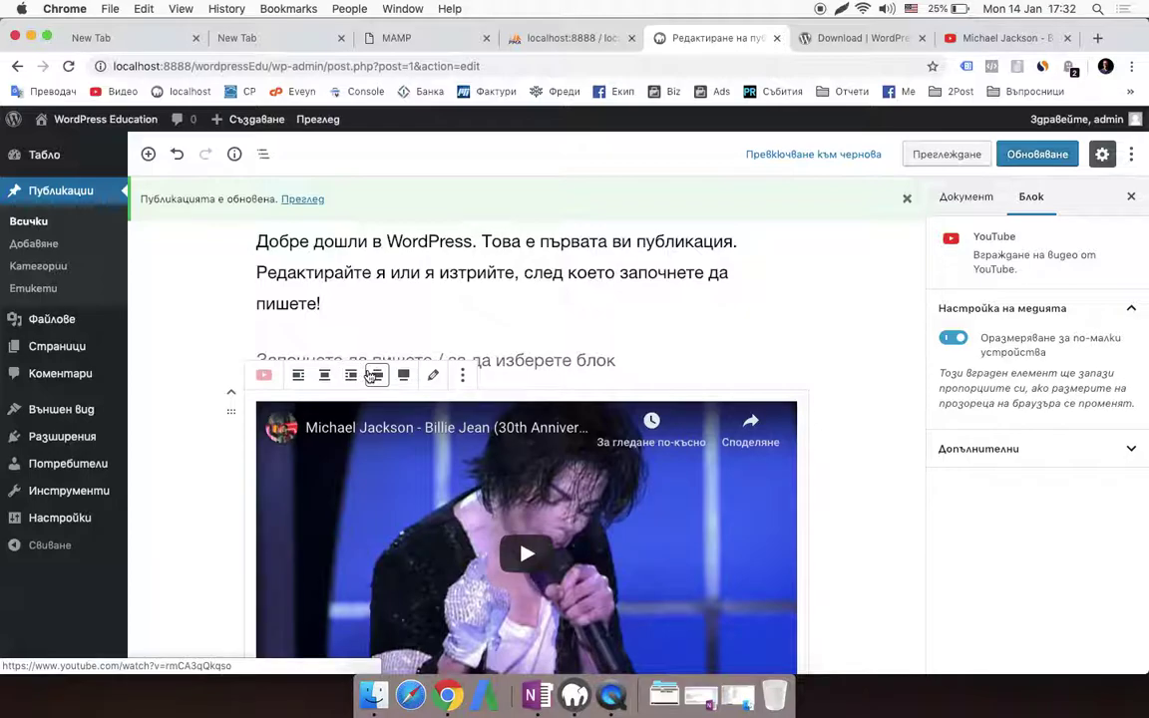
click(357, 375)
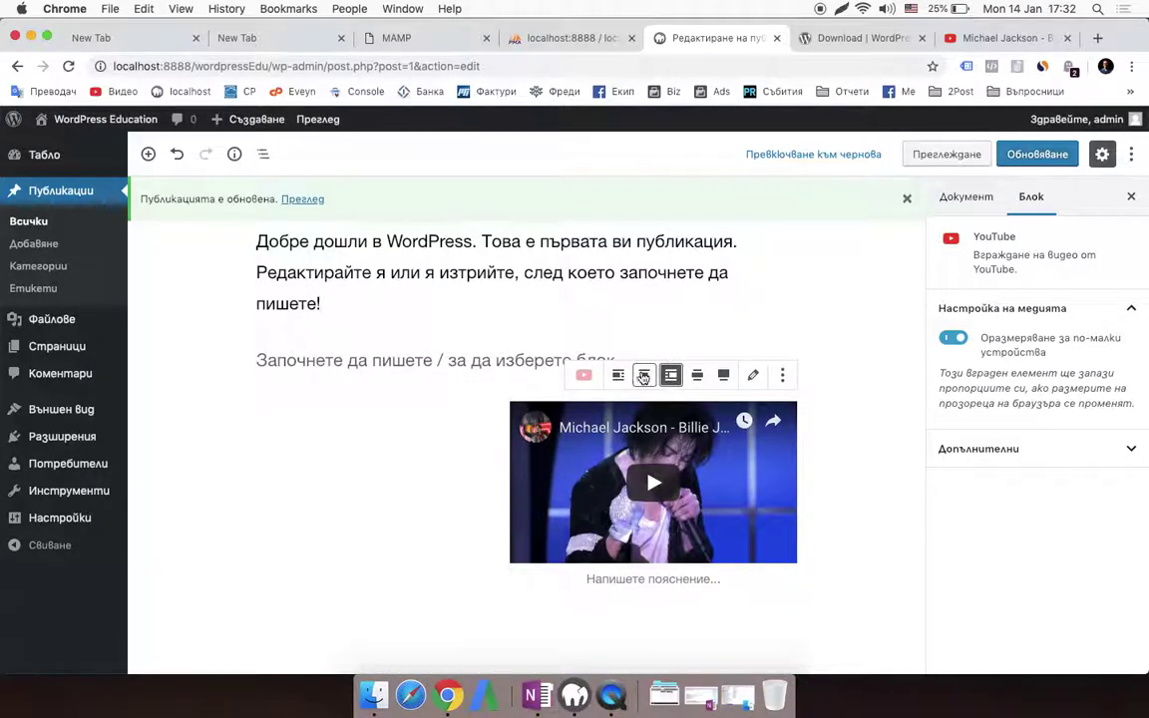
click(646, 376)
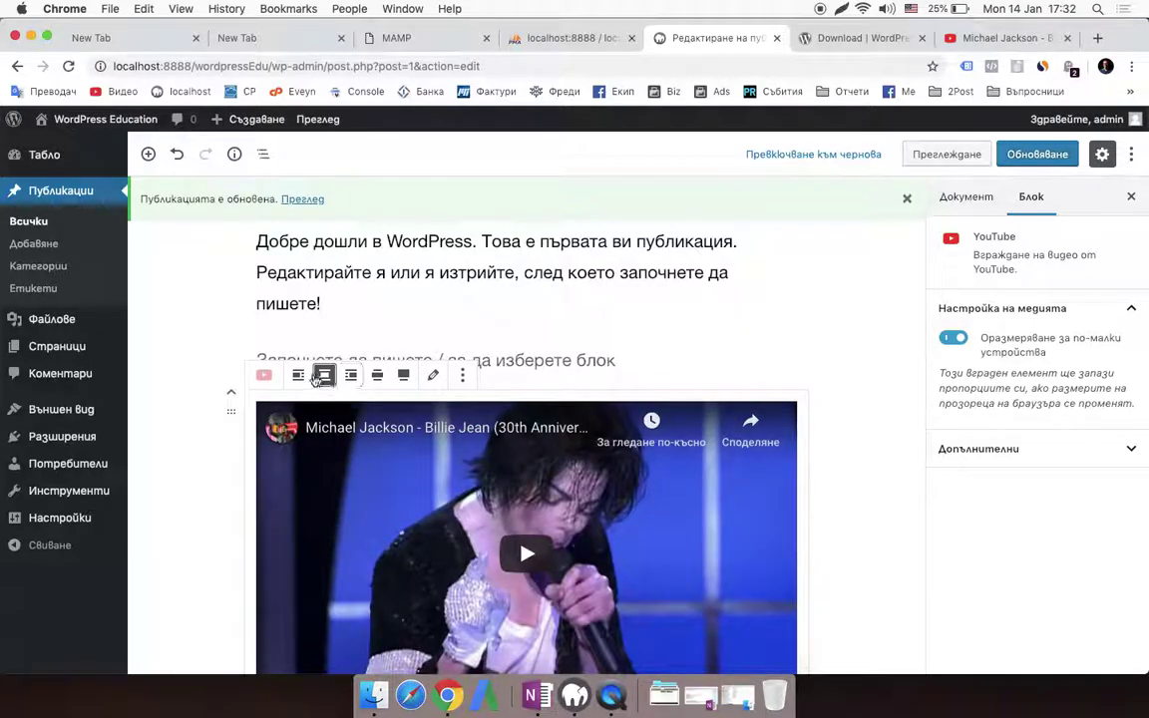
click(296, 376)
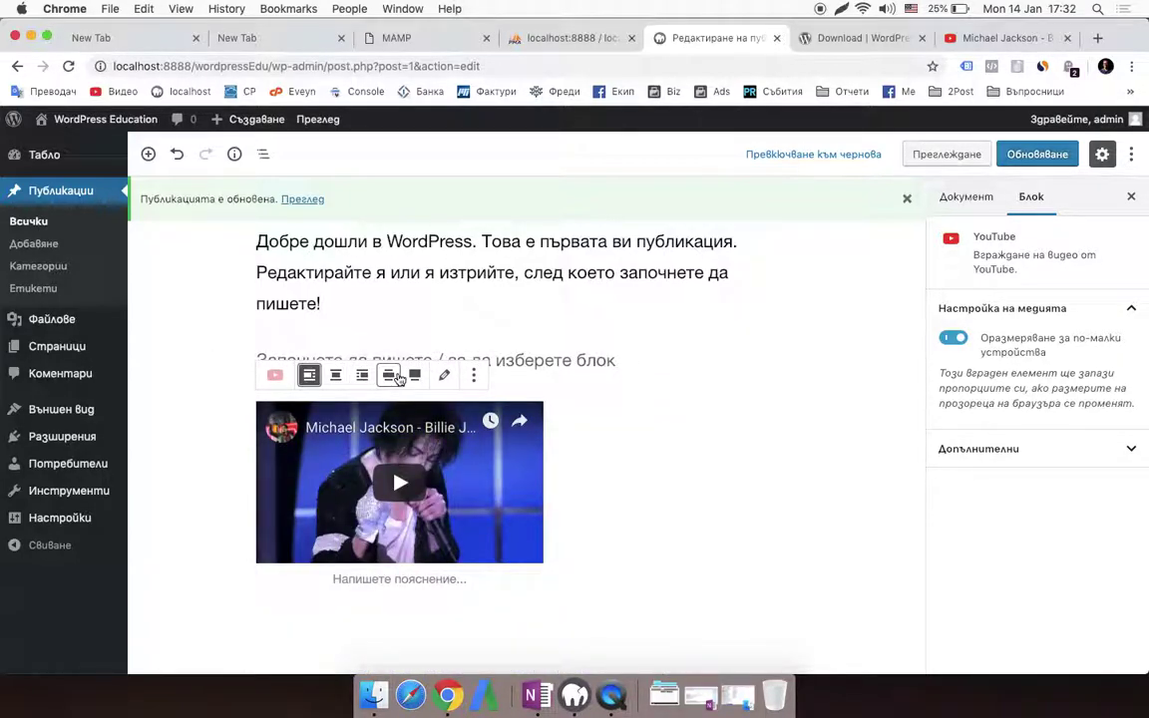
click(391, 376)
scroll(399, 339, down, 2)
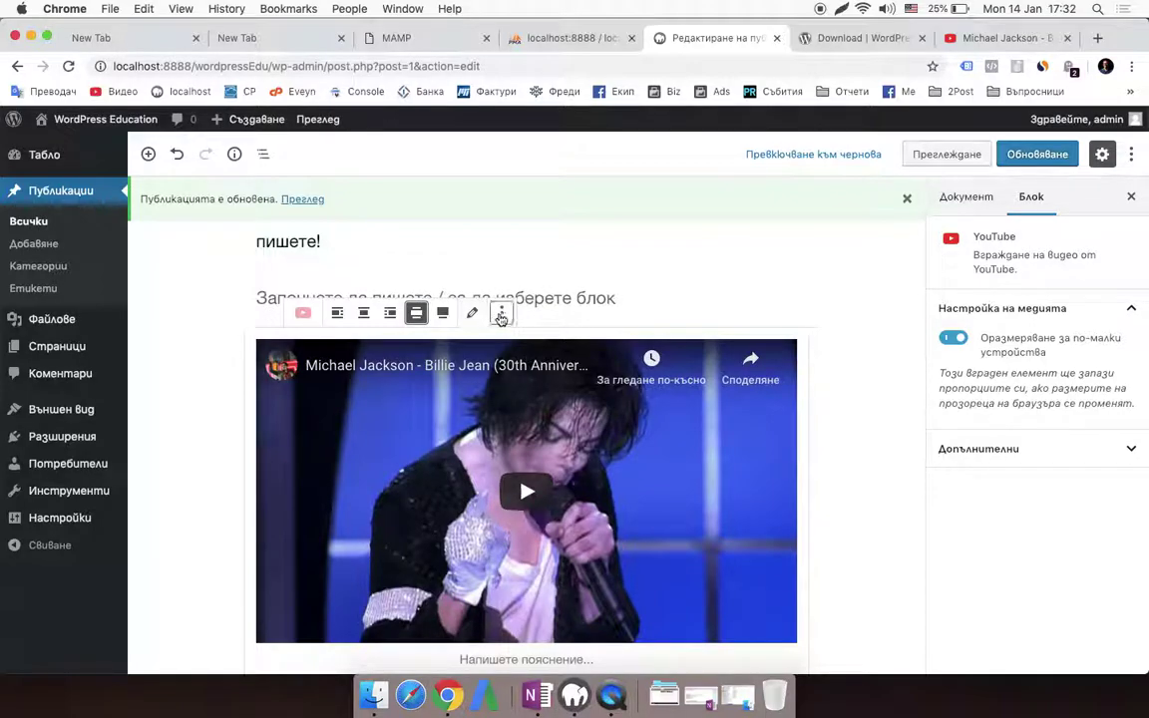
Step: Insert a list block between the body text and the empty paragraph above the video
scroll(418, 611, down, 2)
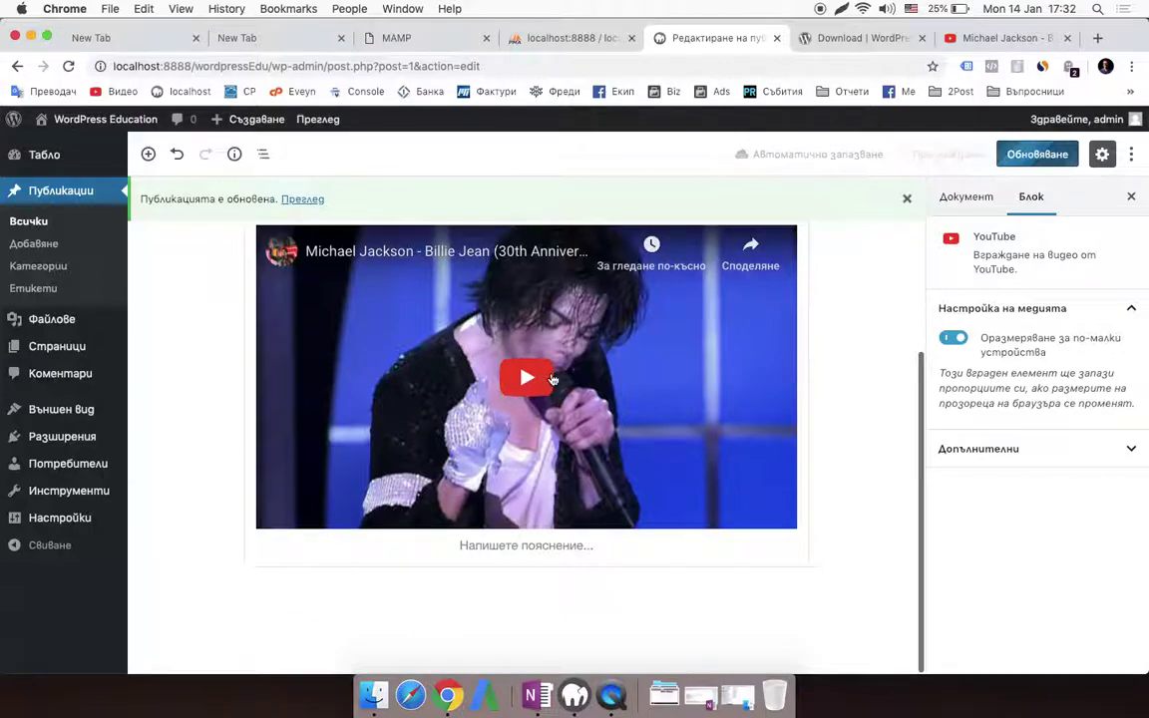
scroll(552, 379, up, 3)
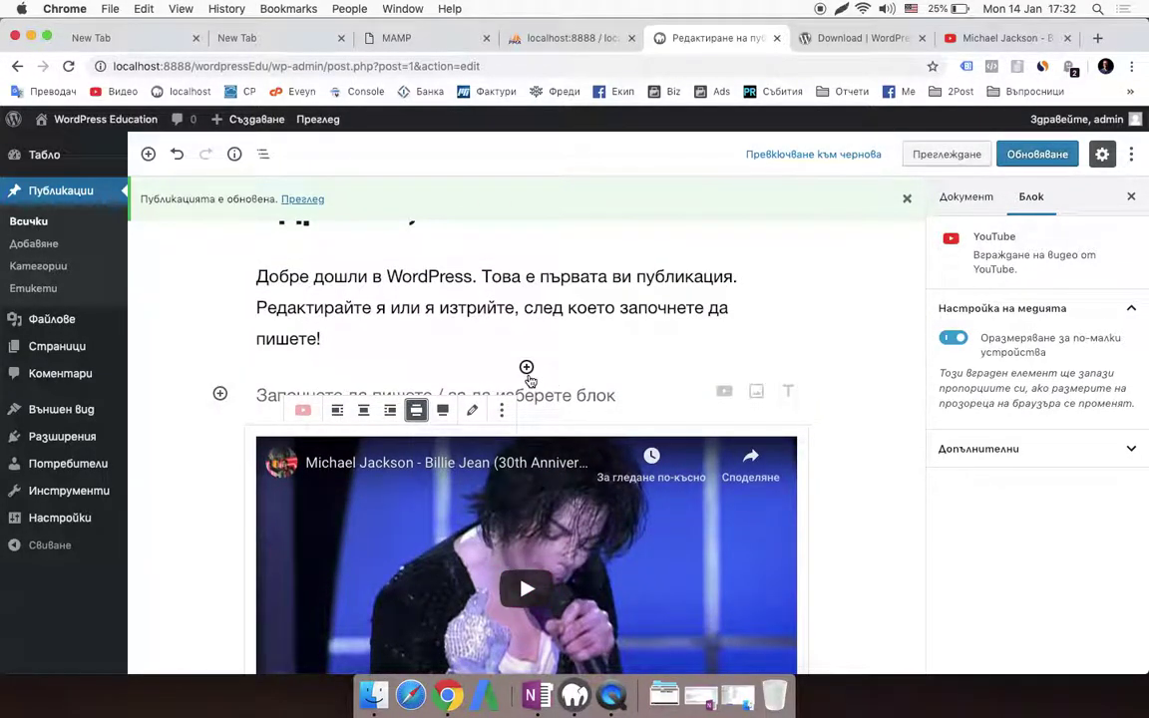
click(526, 369)
scroll(544, 503, down, 3)
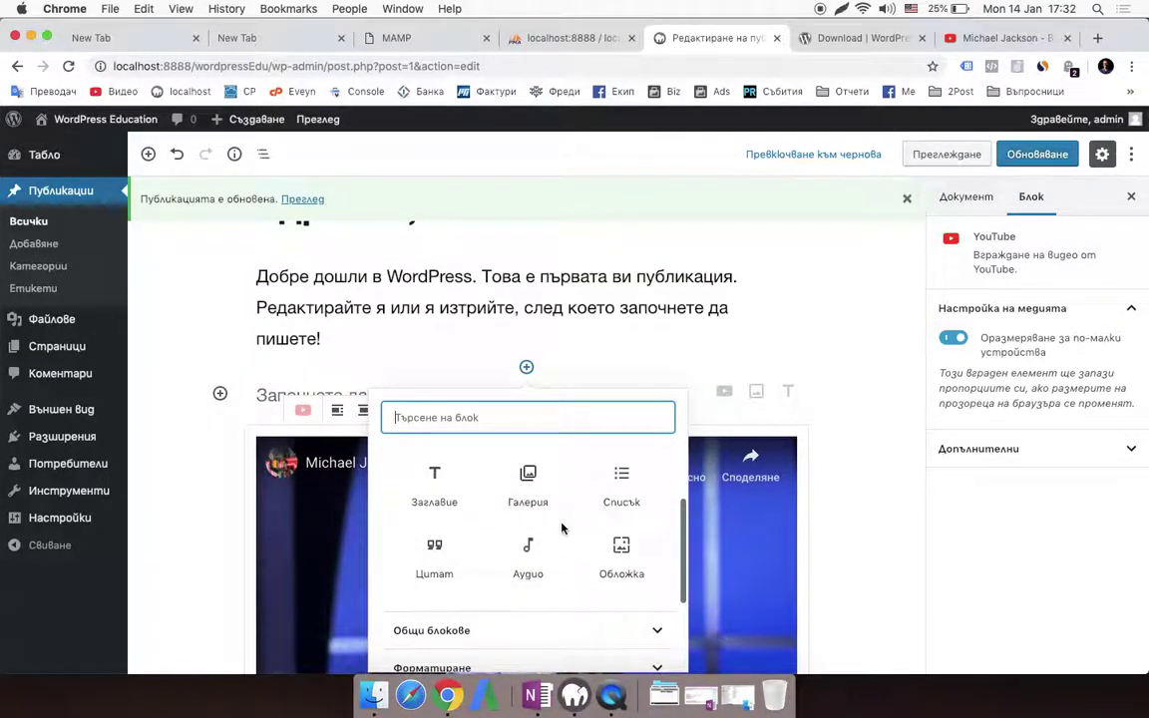
click(634, 477)
Step: Fill the bulleted list with the items "Домати", "Краставици" and "Сок от зеле."
text(d)
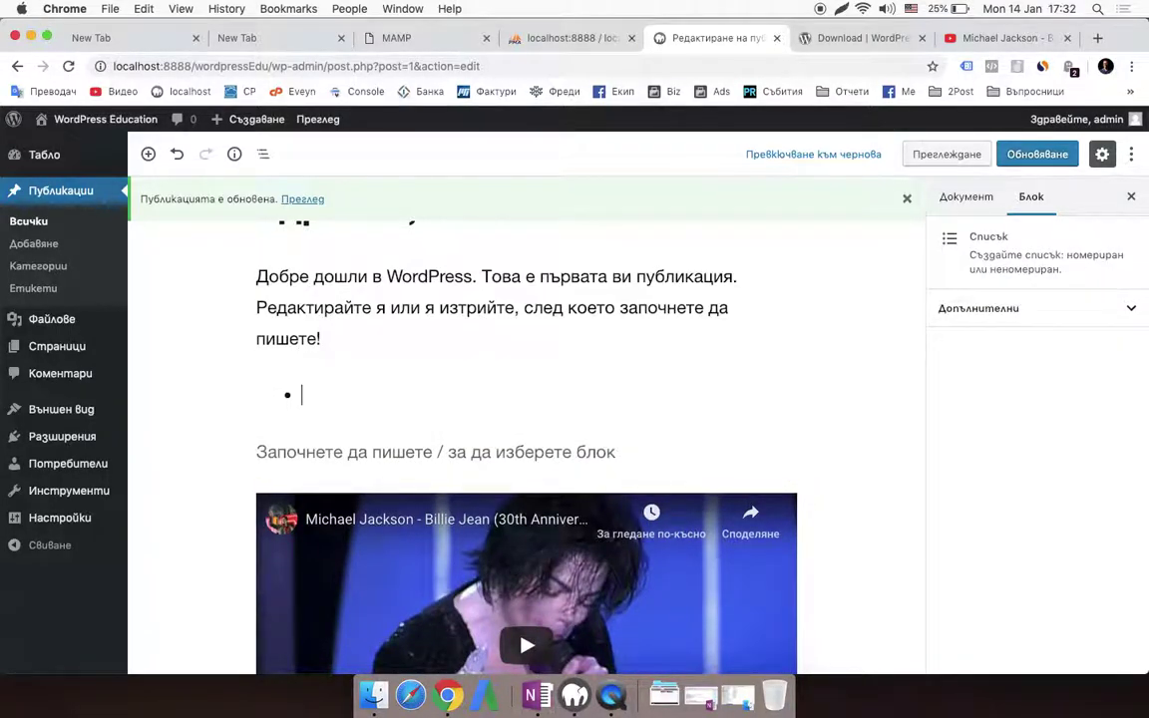
text(Домати)
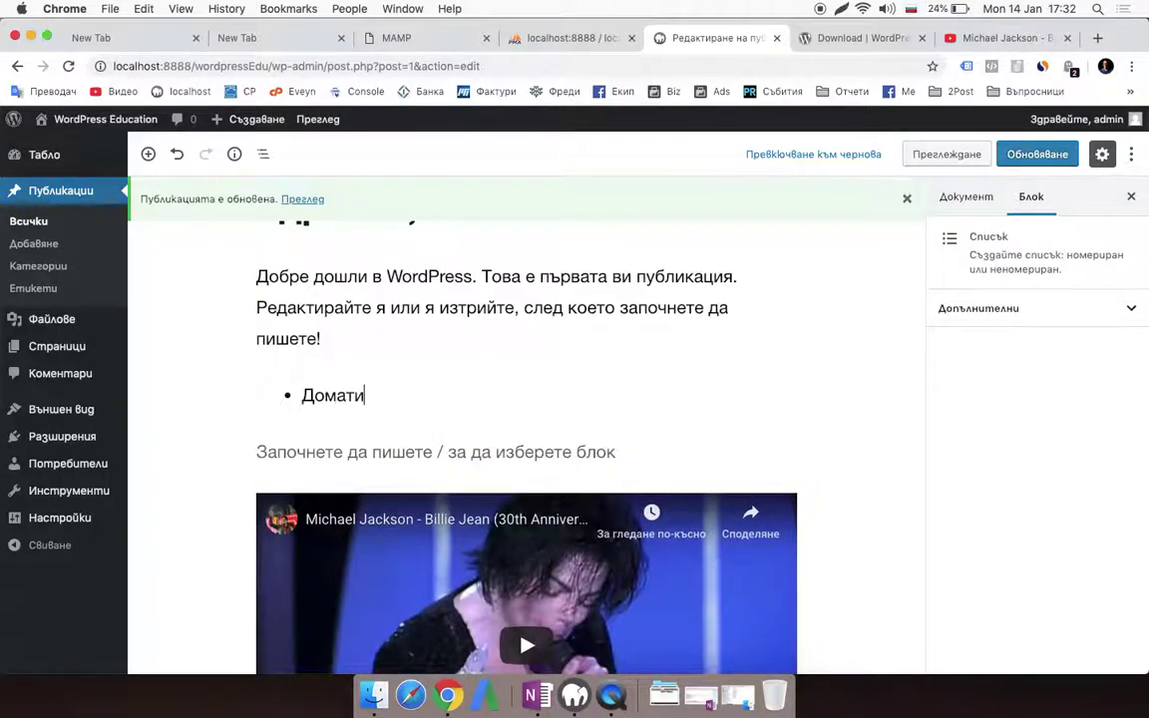
key(Return)
text(Краставиц)
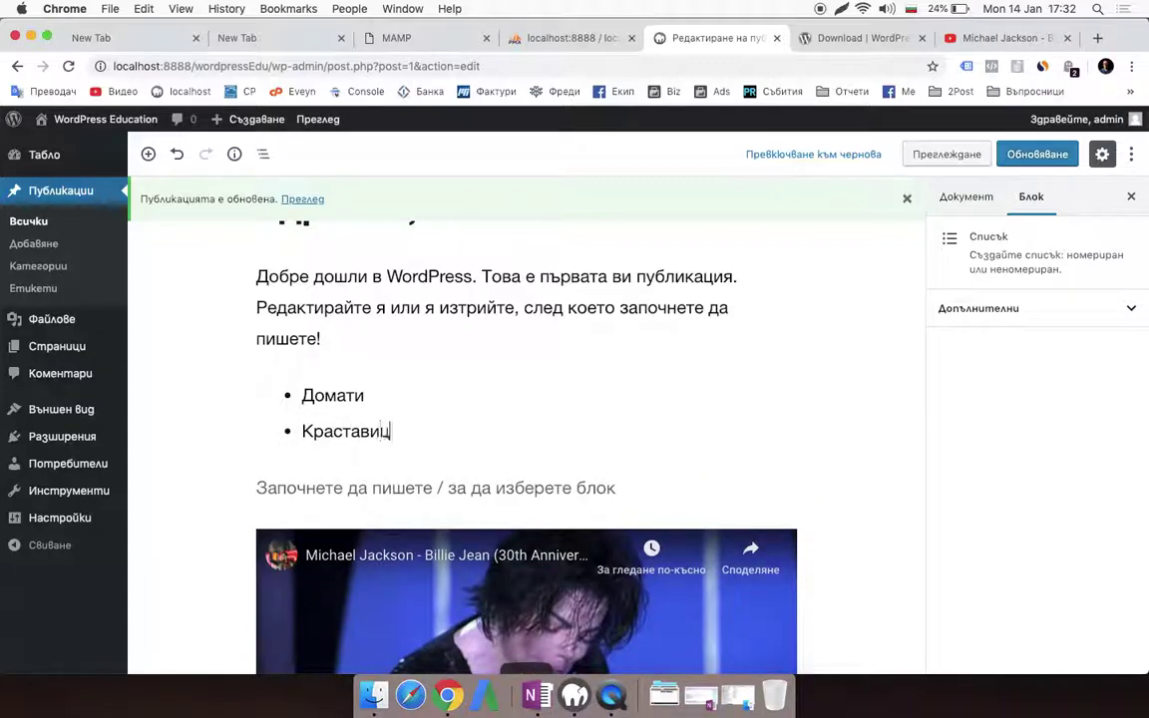
text(и)
key(Return)
text(С)
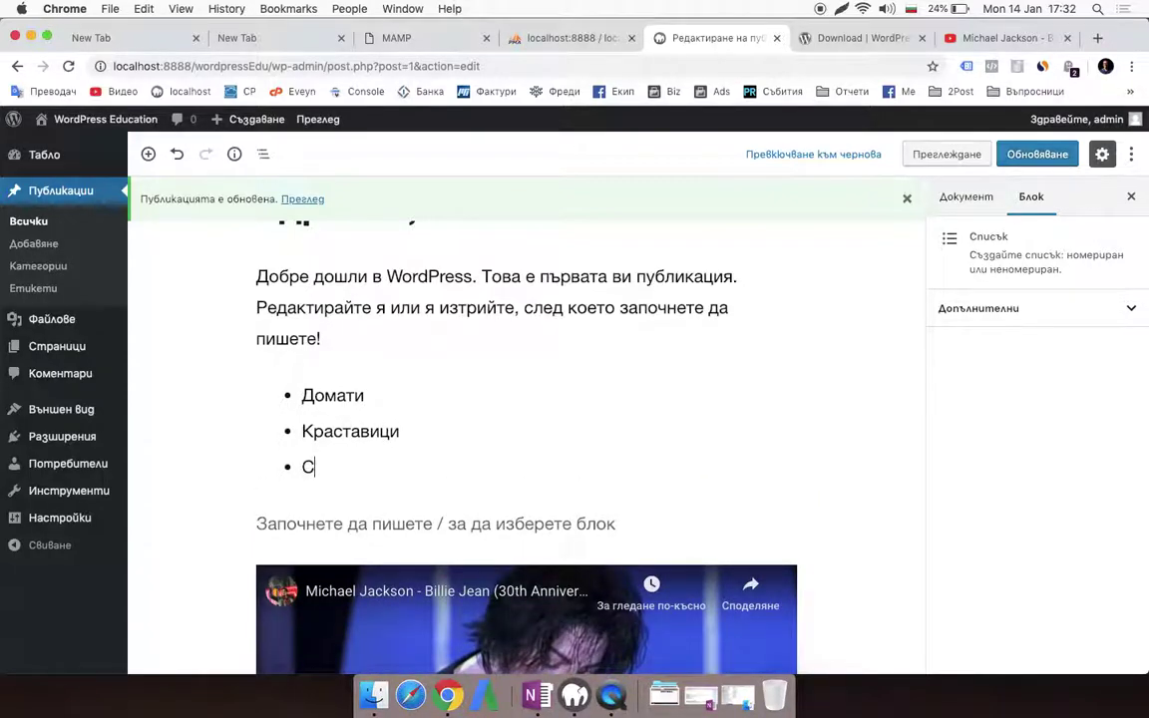
text(ок от зеле.)
scroll(513, 385, down, 2)
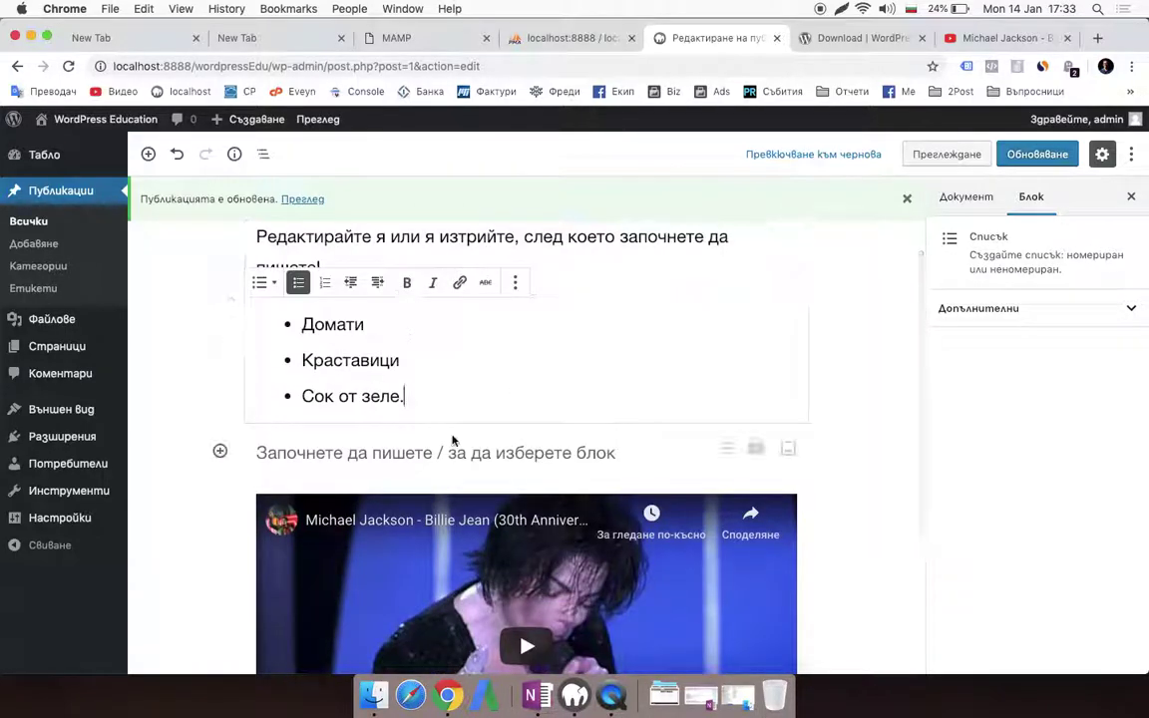
Step: End the list with a new empty paragraph and link the item "Краставици" to sait-za-krastavici.com
key(Return)
key(Return)
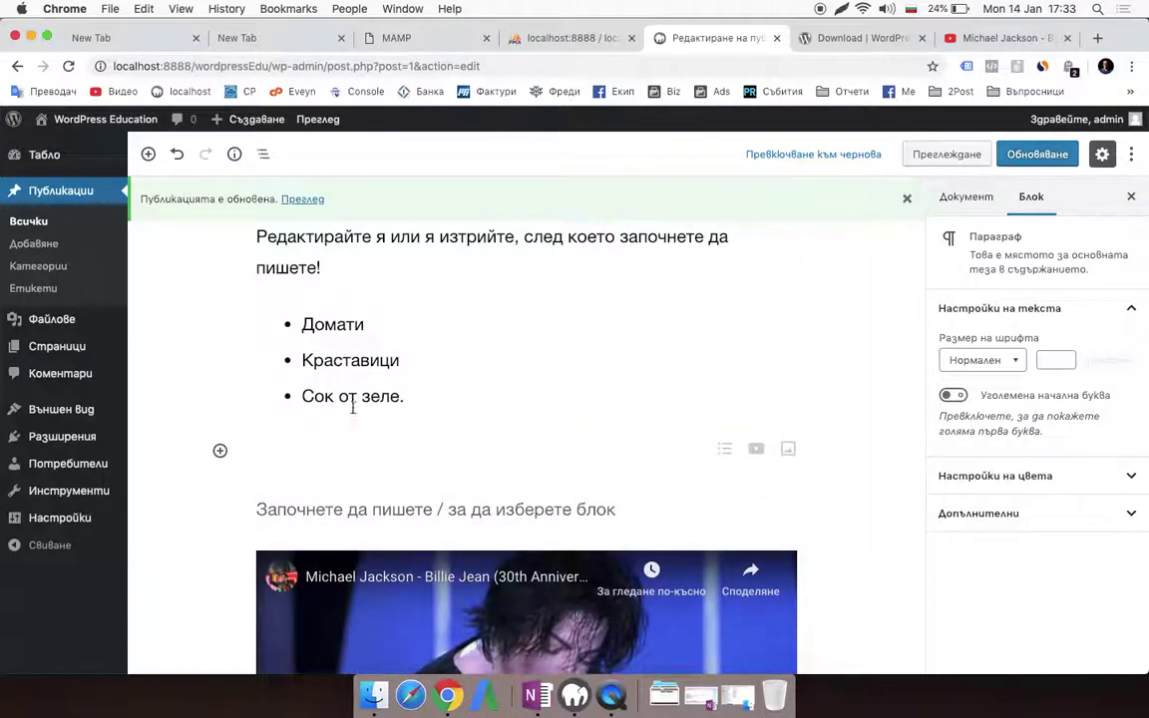
double_click(315, 352)
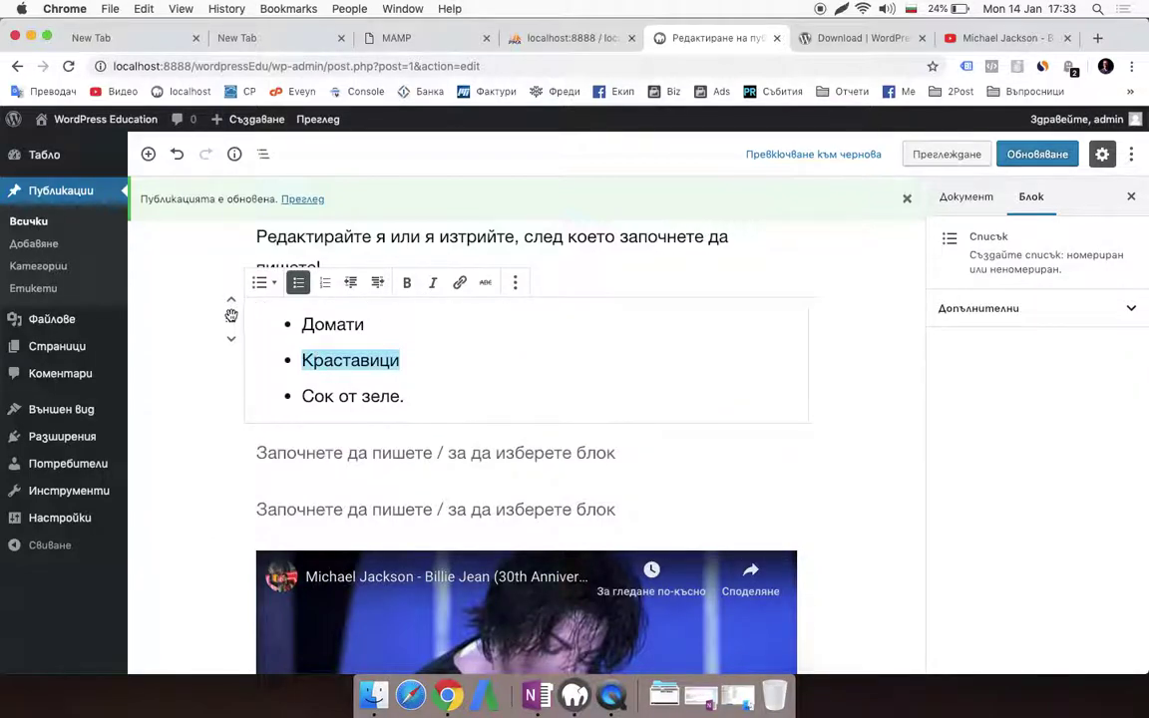
click(460, 284)
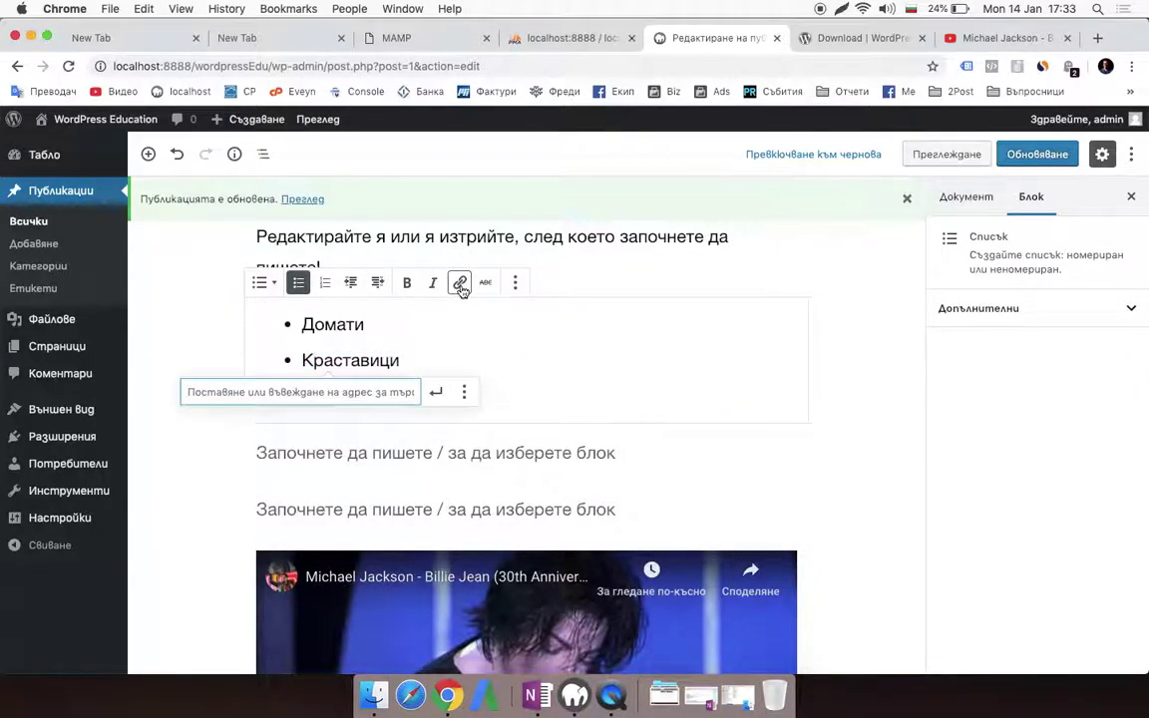
text(sait)
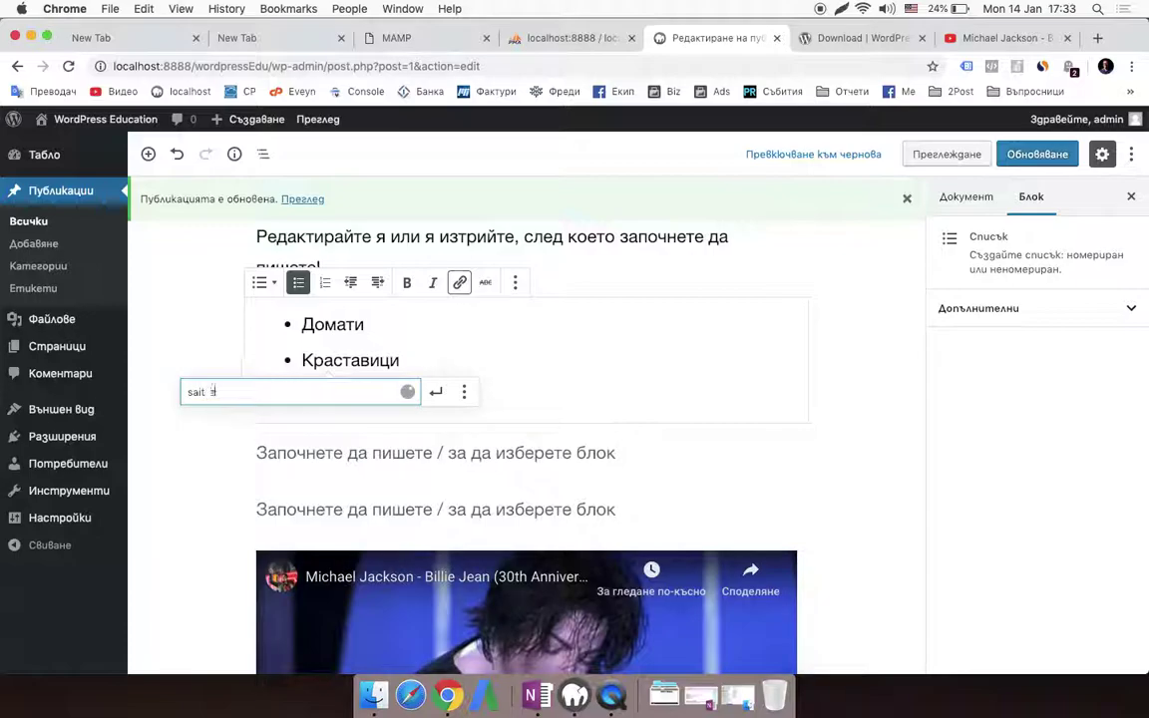
text(-za-krastavici.com)
key(Return)
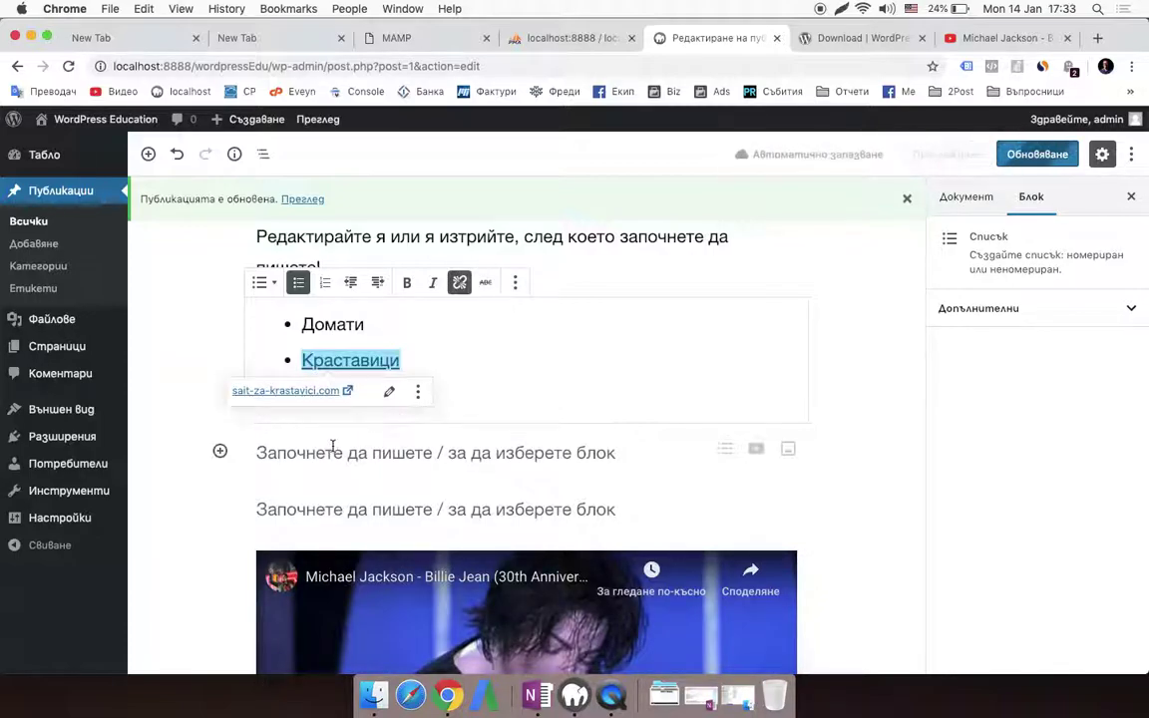
Step: Make the list item "Домати" bold
click(428, 345)
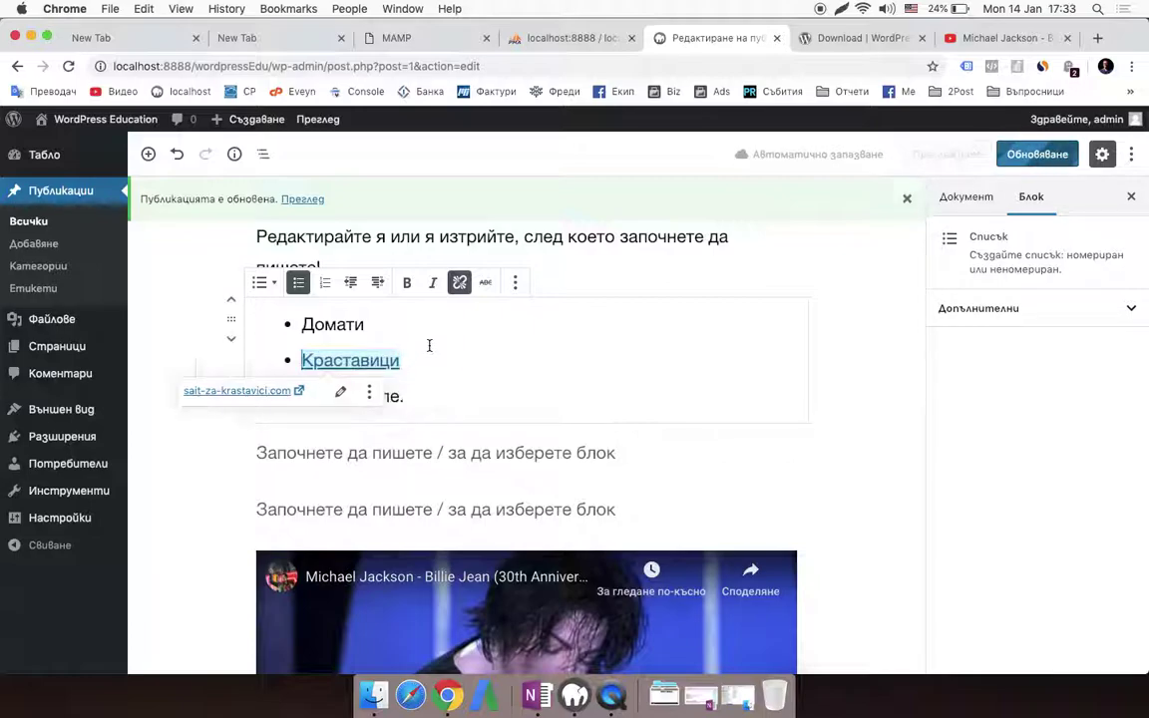
double_click(350, 327)
click(407, 283)
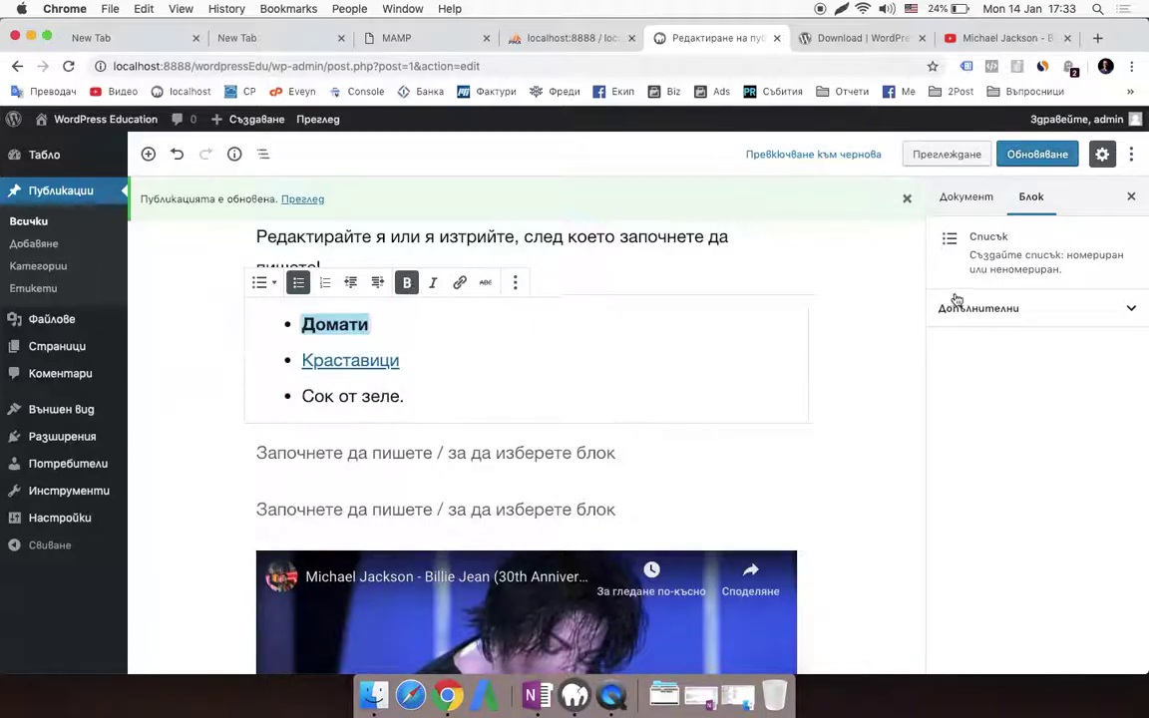
Step: Review the post's document settings, from status and permalink through categories and tags to the featured image
click(1018, 308)
click(1000, 198)
scroll(1097, 449, down, 10)
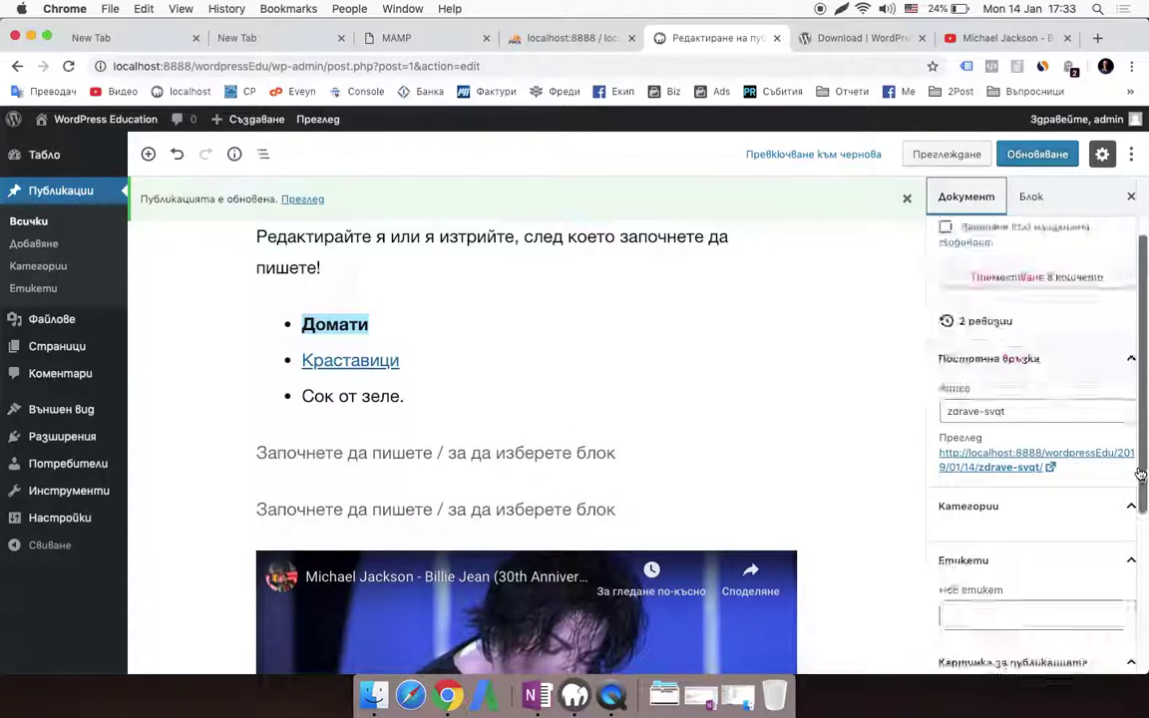
scroll(1064, 461, up, 5)
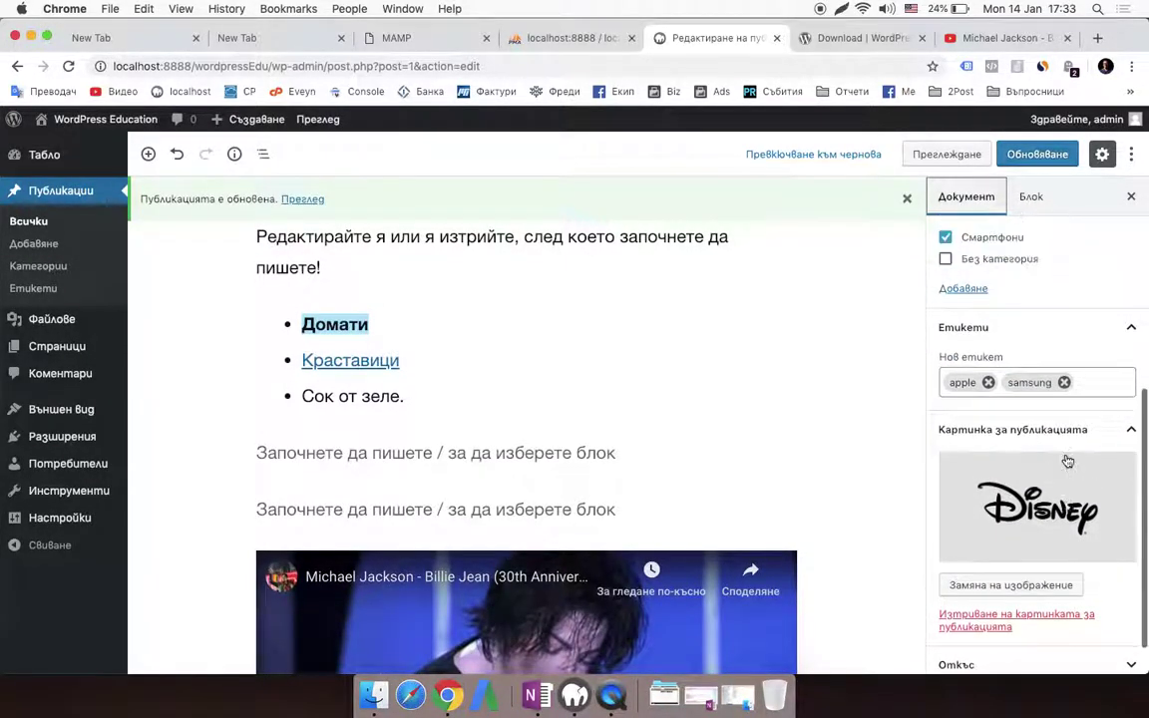
scroll(1063, 453, up, 2)
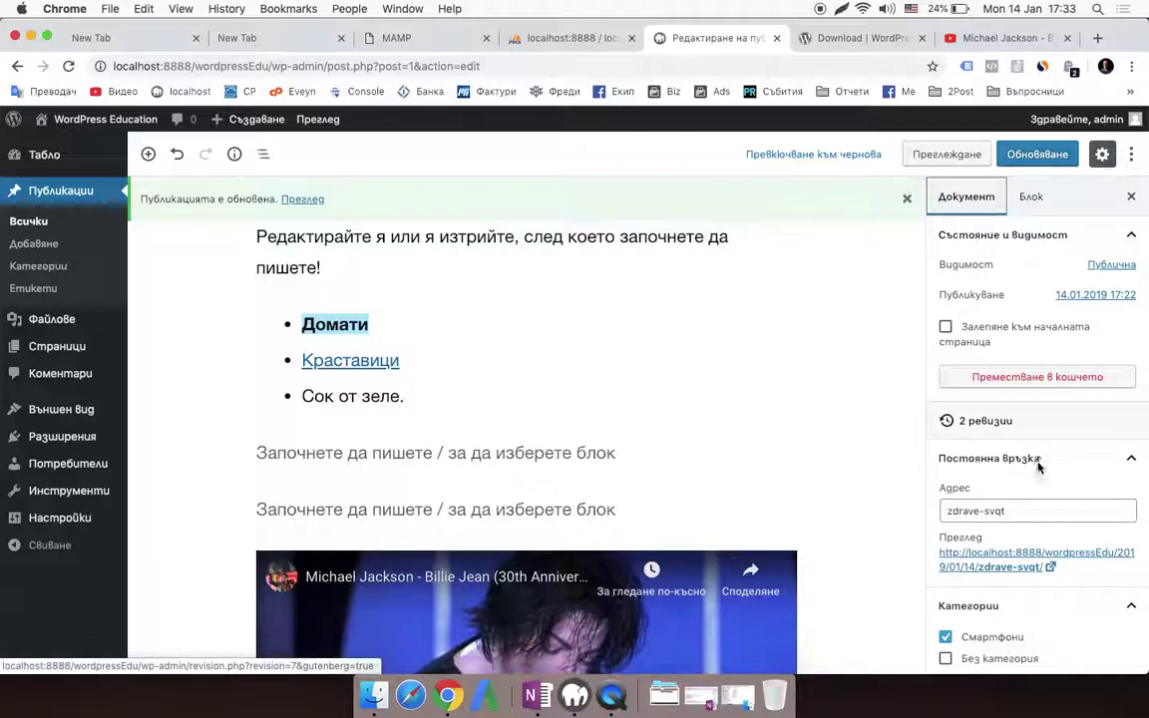
click(623, 250)
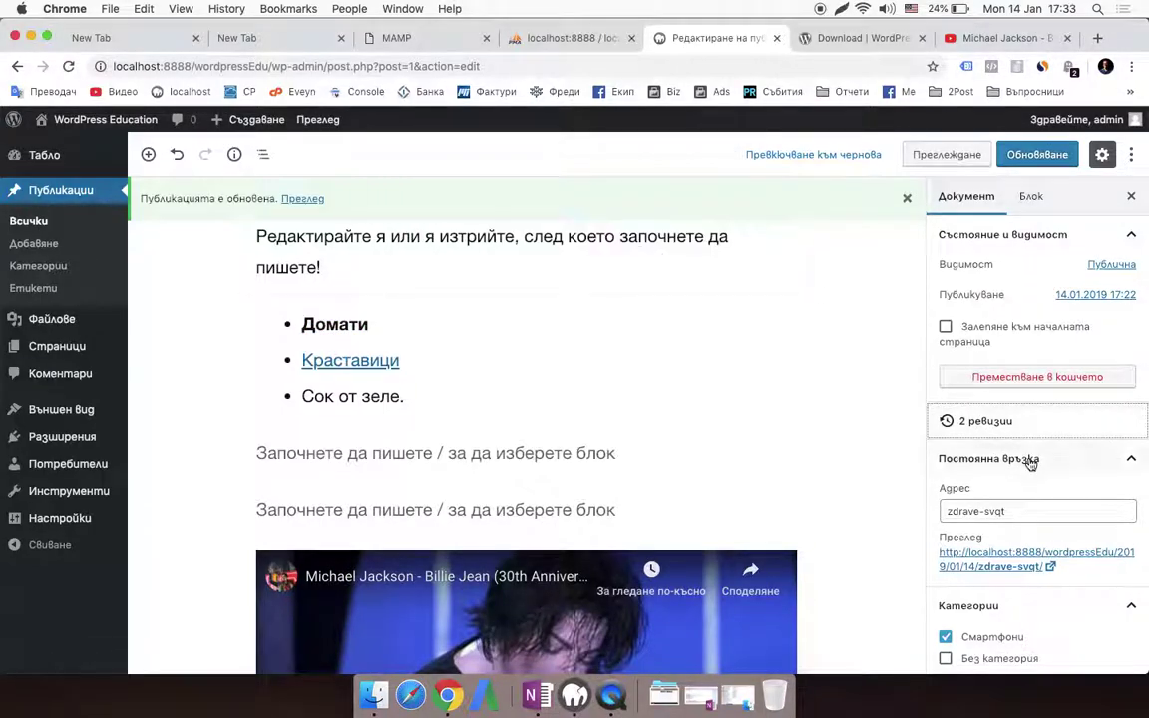
scroll(1028, 469, down, 2)
scroll(1015, 519, down, 5)
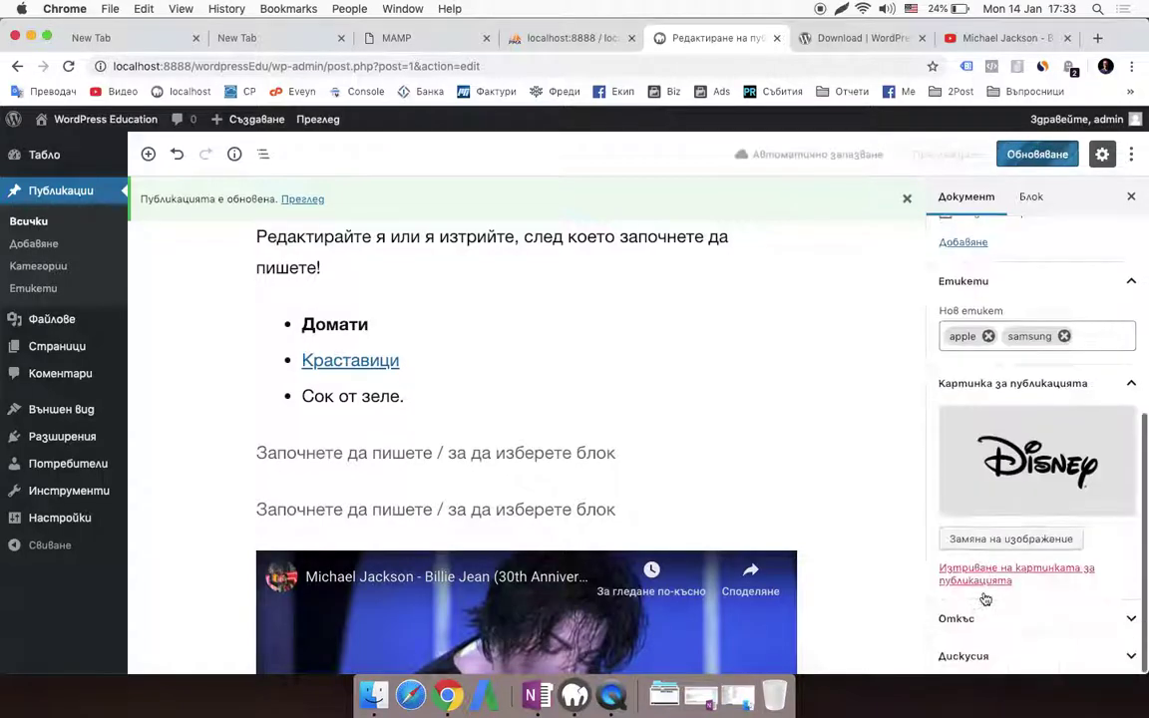
Step: Give the welcome paragraph below the title a dark blue background and white text
scroll(421, 282, up, 3)
click(421, 281)
click(446, 333)
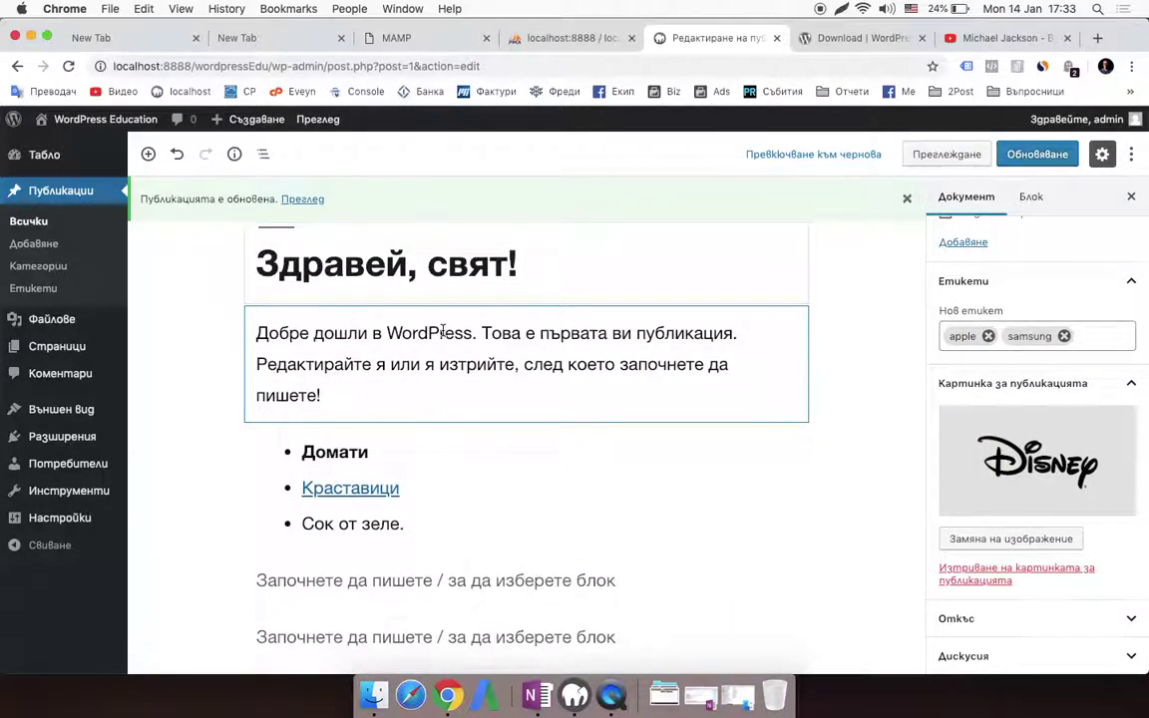
click(1065, 473)
click(992, 480)
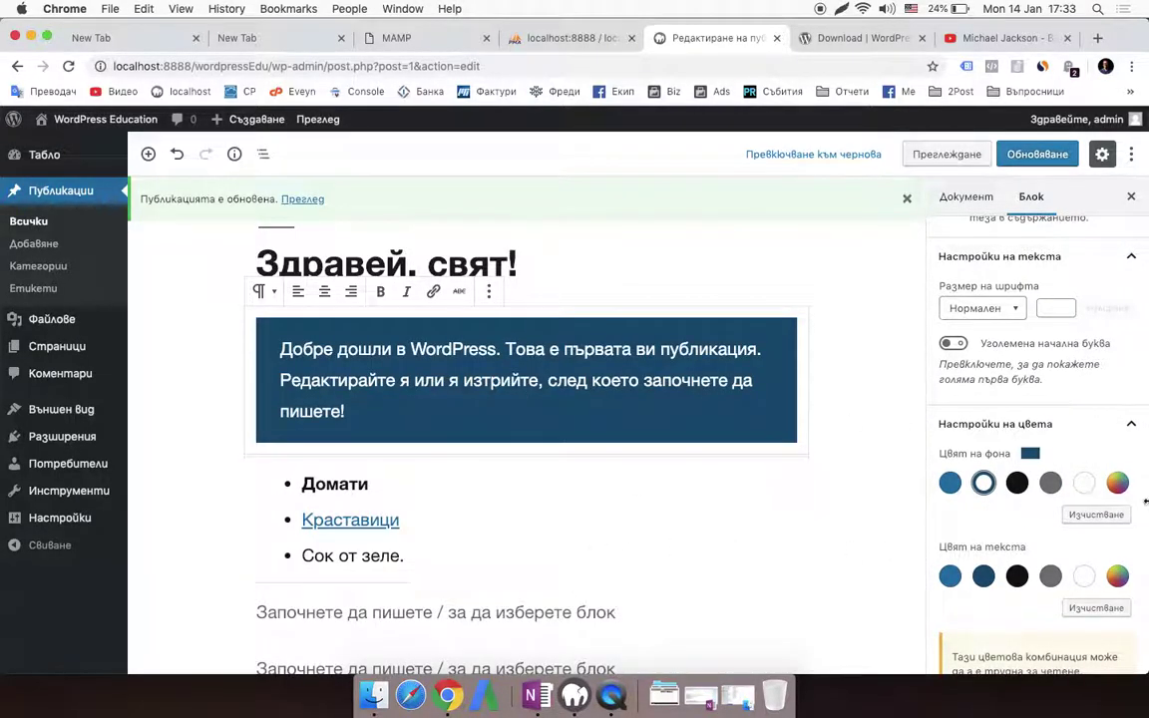
click(1016, 576)
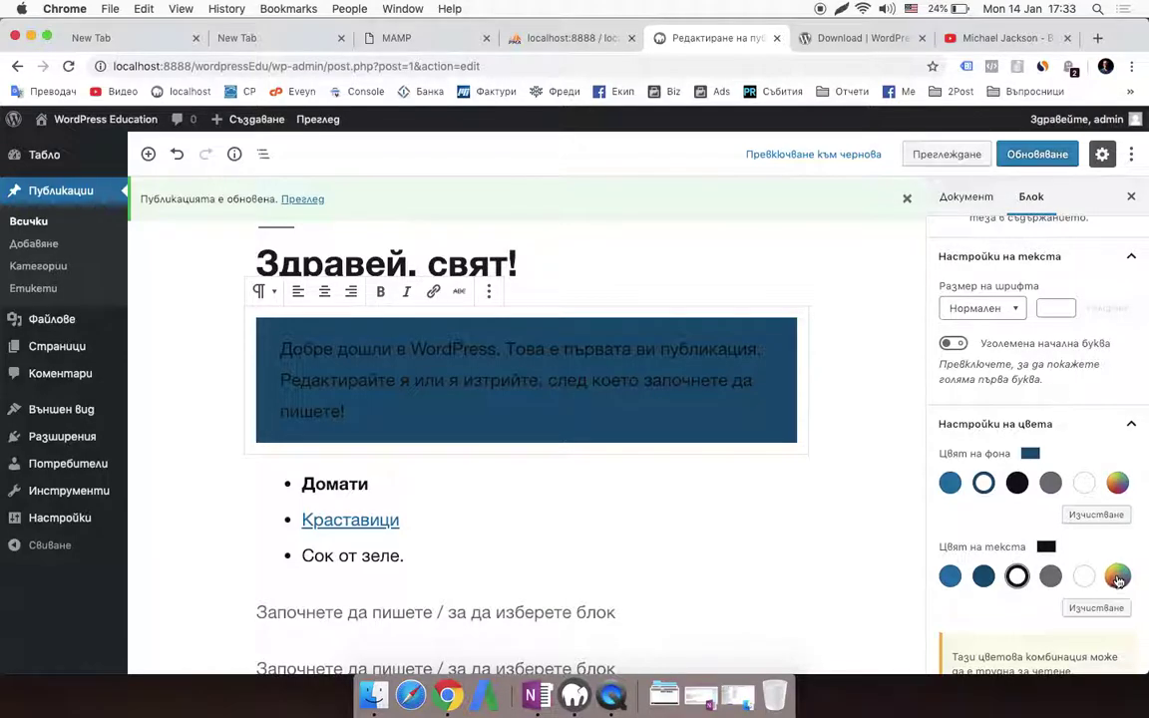
click(1085, 575)
Step: Compare the list block's additional settings with the document settings, and look at the block choices offered above the list
click(466, 534)
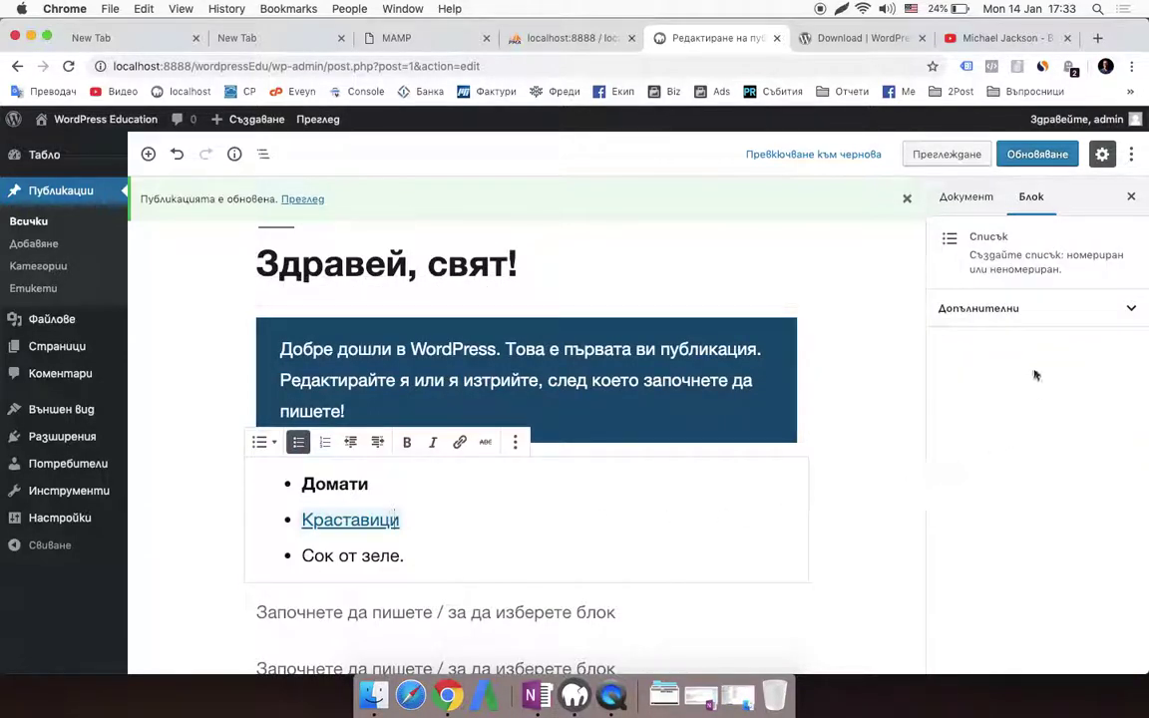
click(1043, 313)
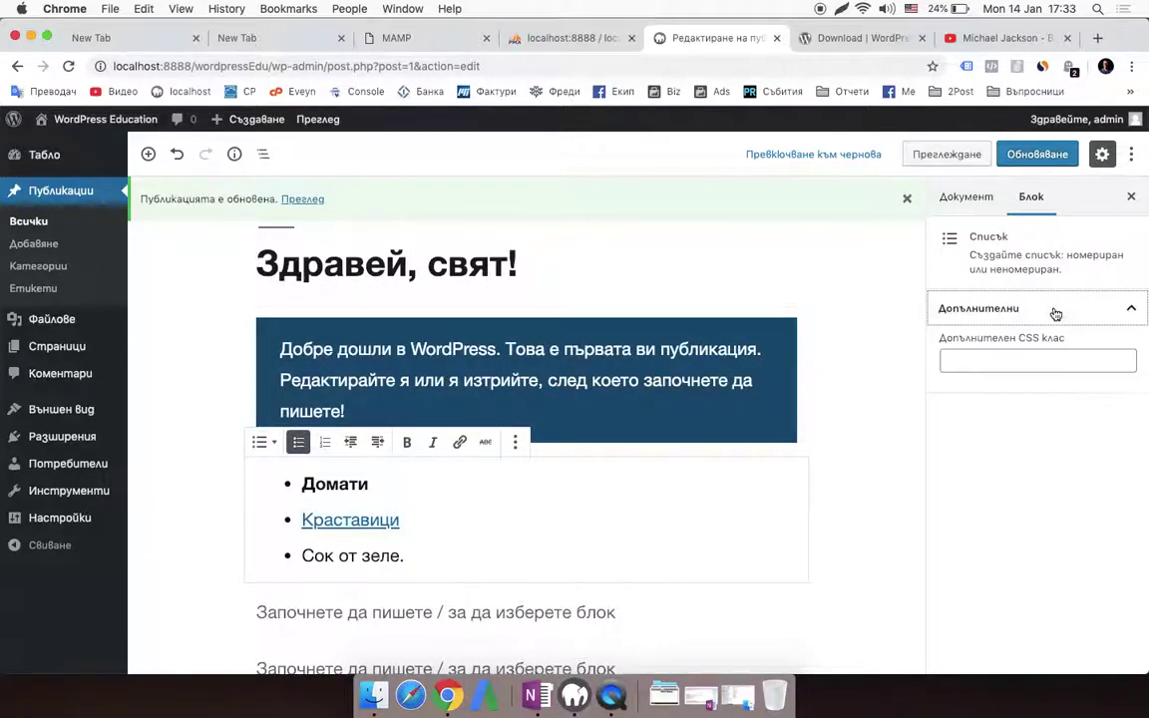
click(972, 198)
scroll(1033, 449, down, 5)
scroll(1042, 469, up, 3)
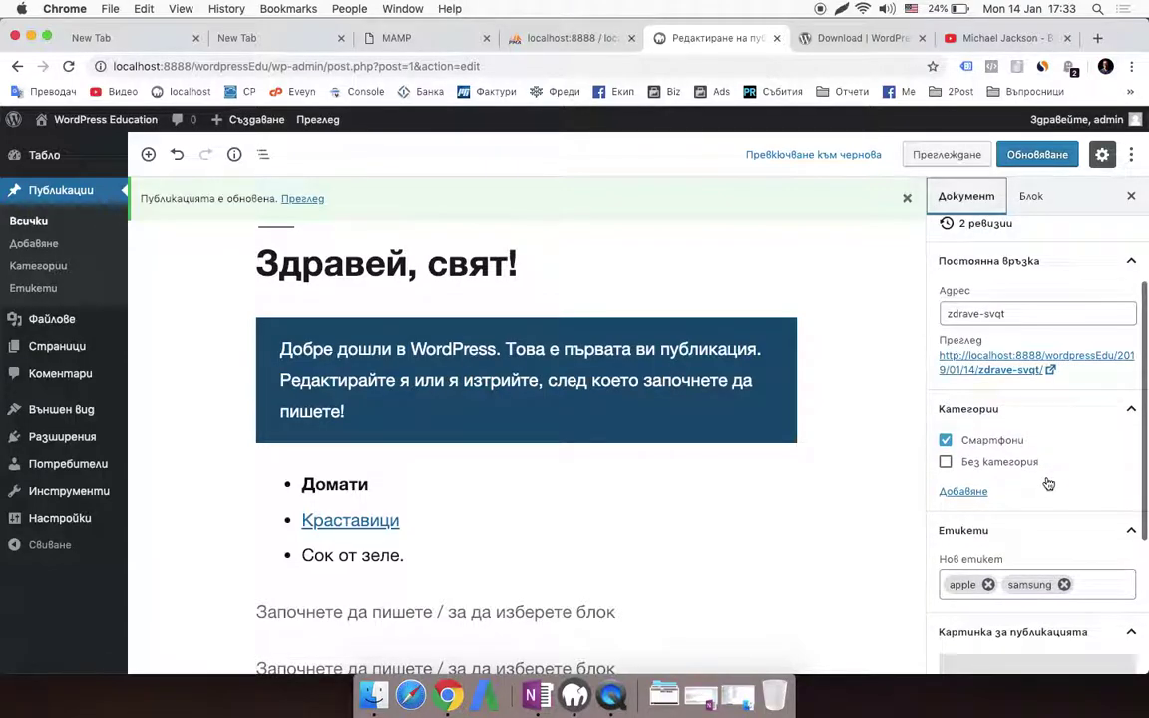
click(525, 457)
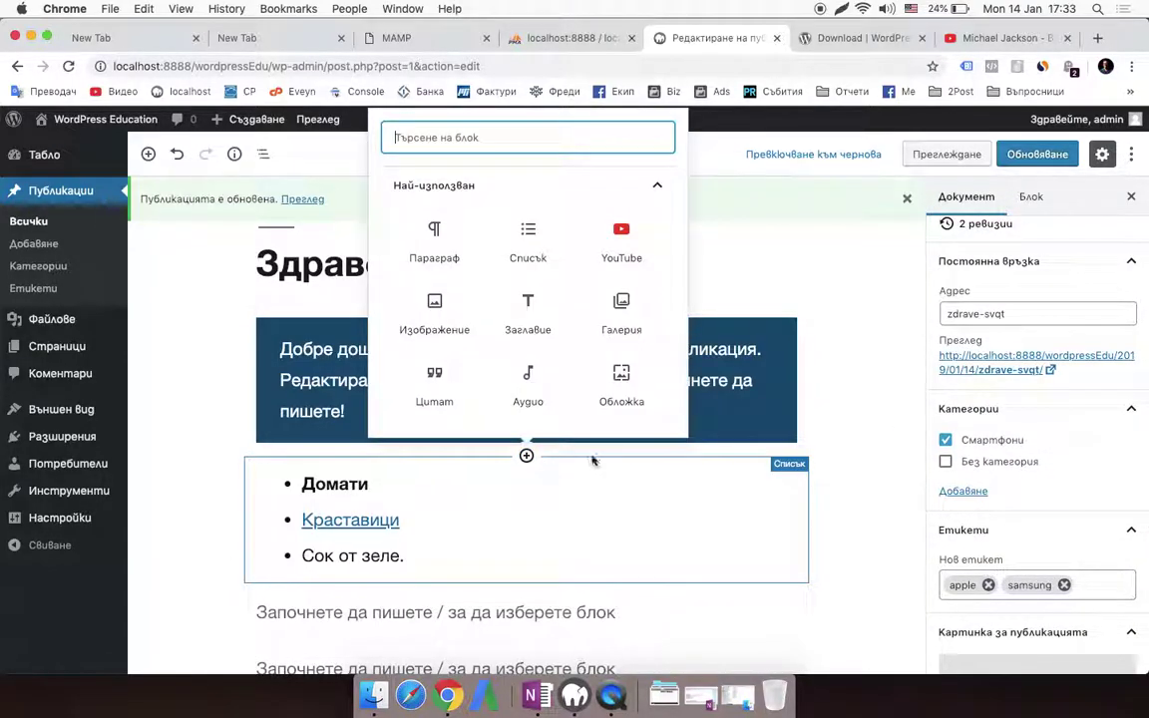
click(774, 327)
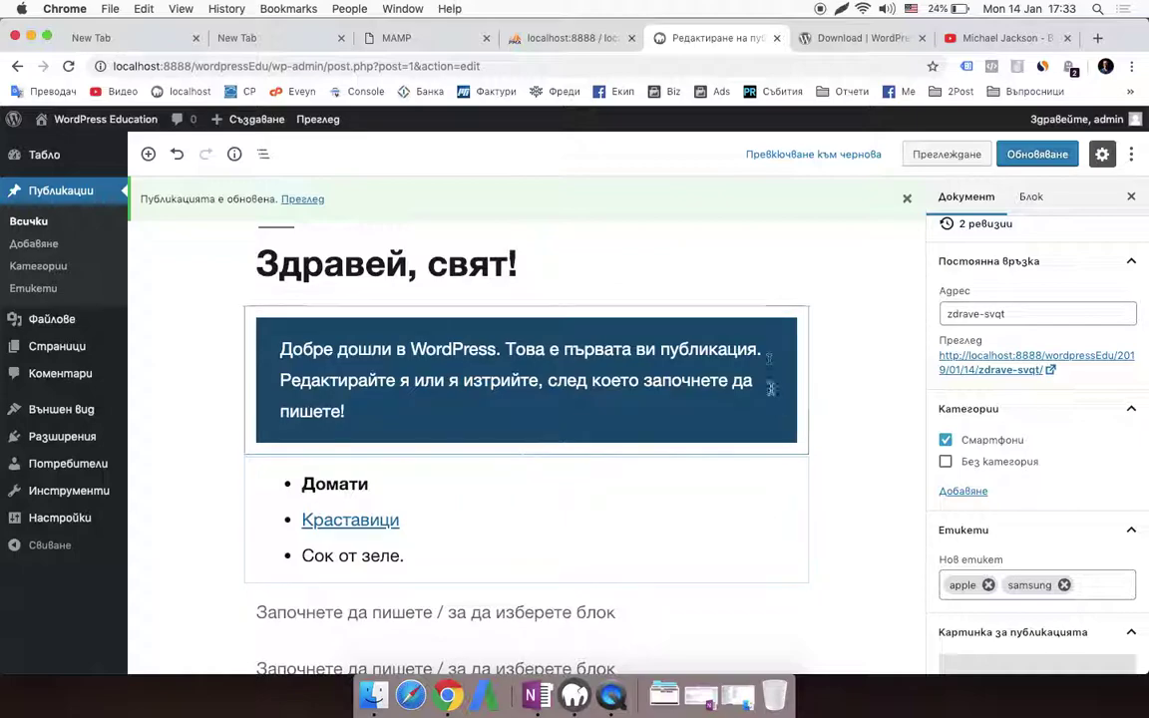
scroll(842, 439, down, 3)
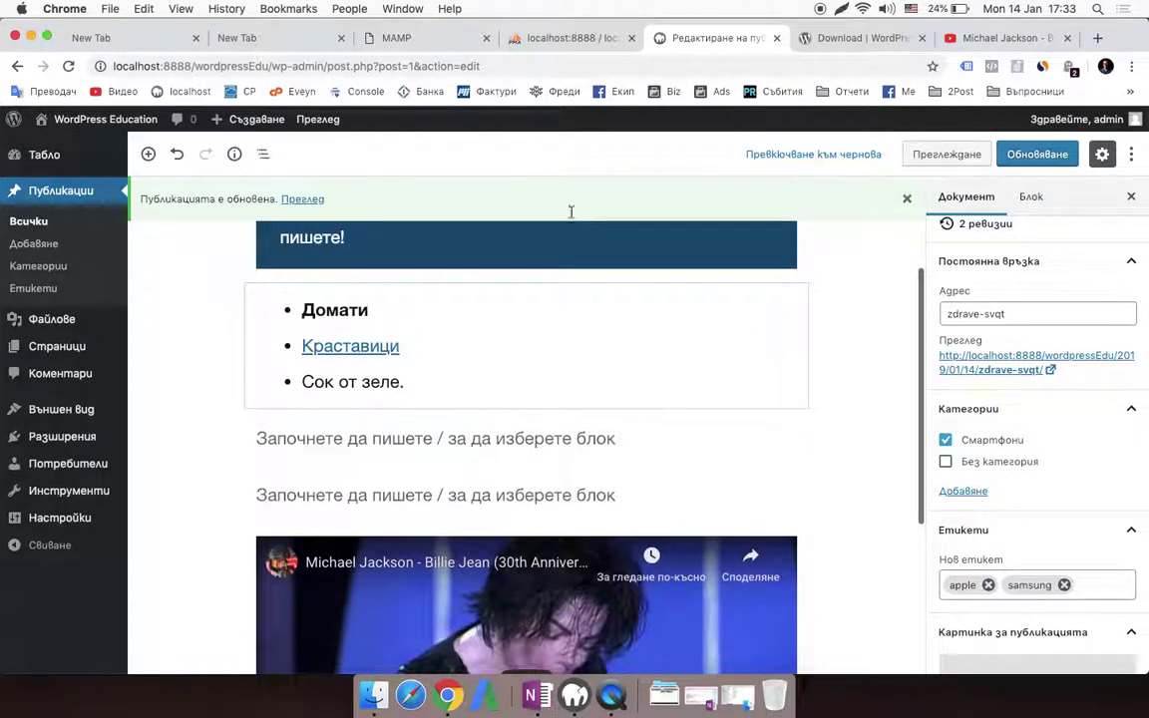
click(480, 362)
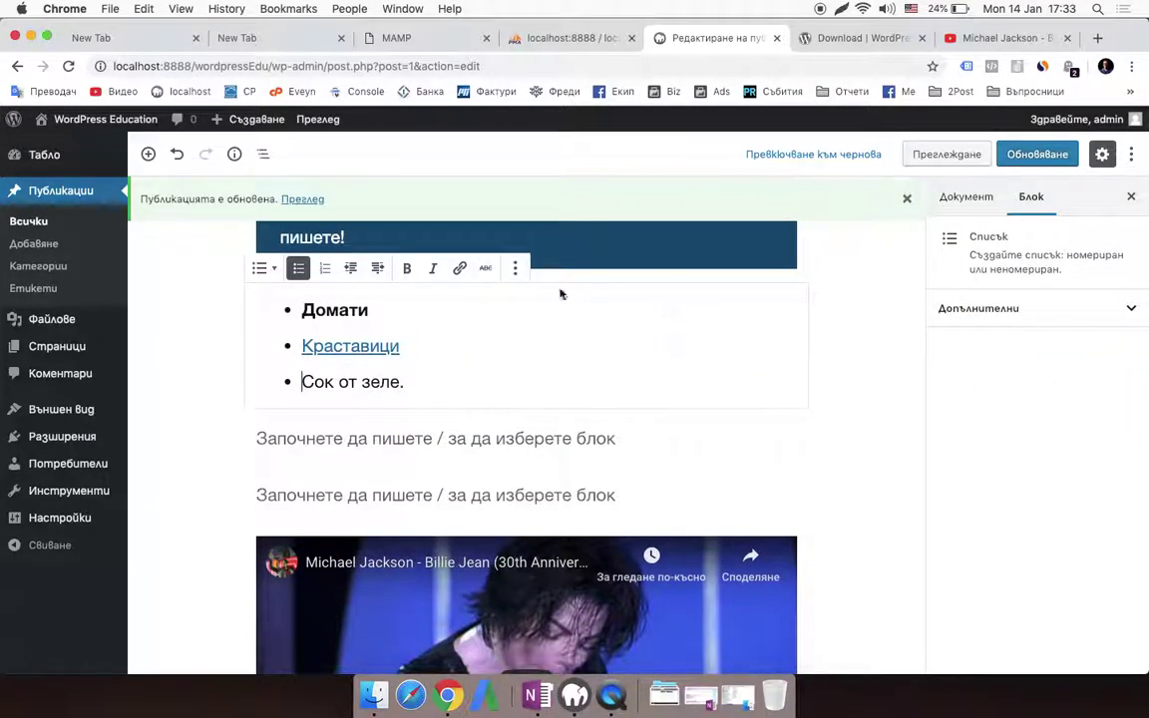
click(988, 317)
click(991, 318)
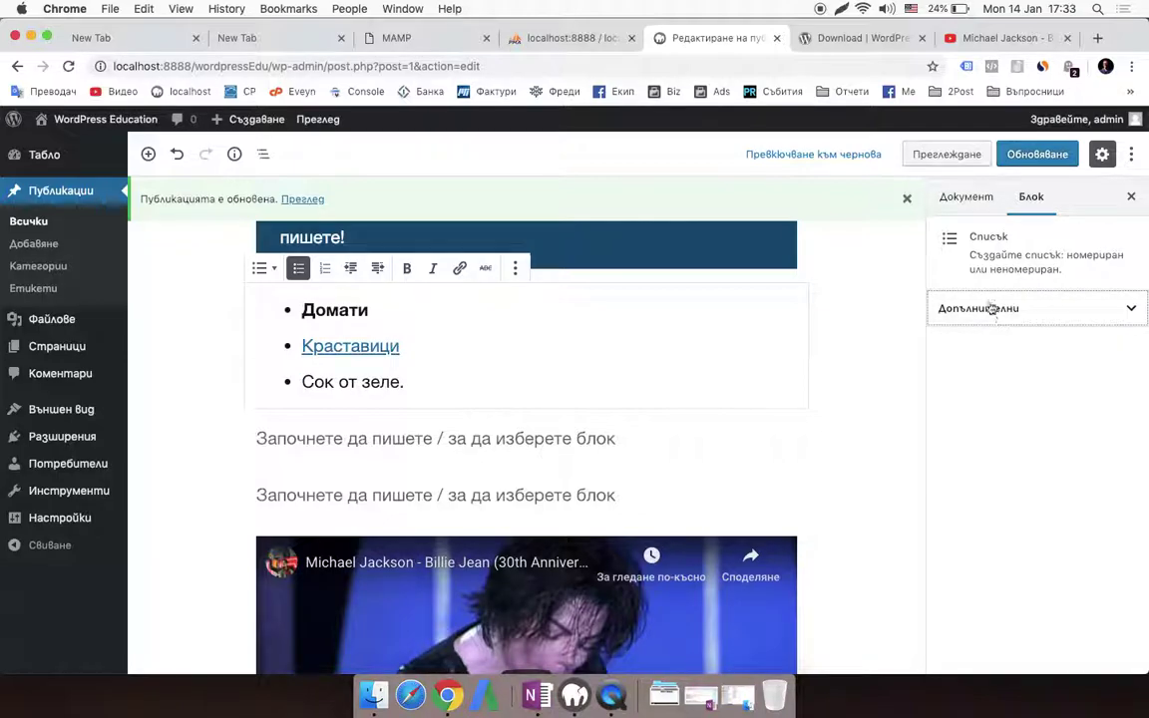
Step: Examine the document settings down to the expanded excerpt and discussion options
click(966, 198)
scroll(1002, 403, down, 3)
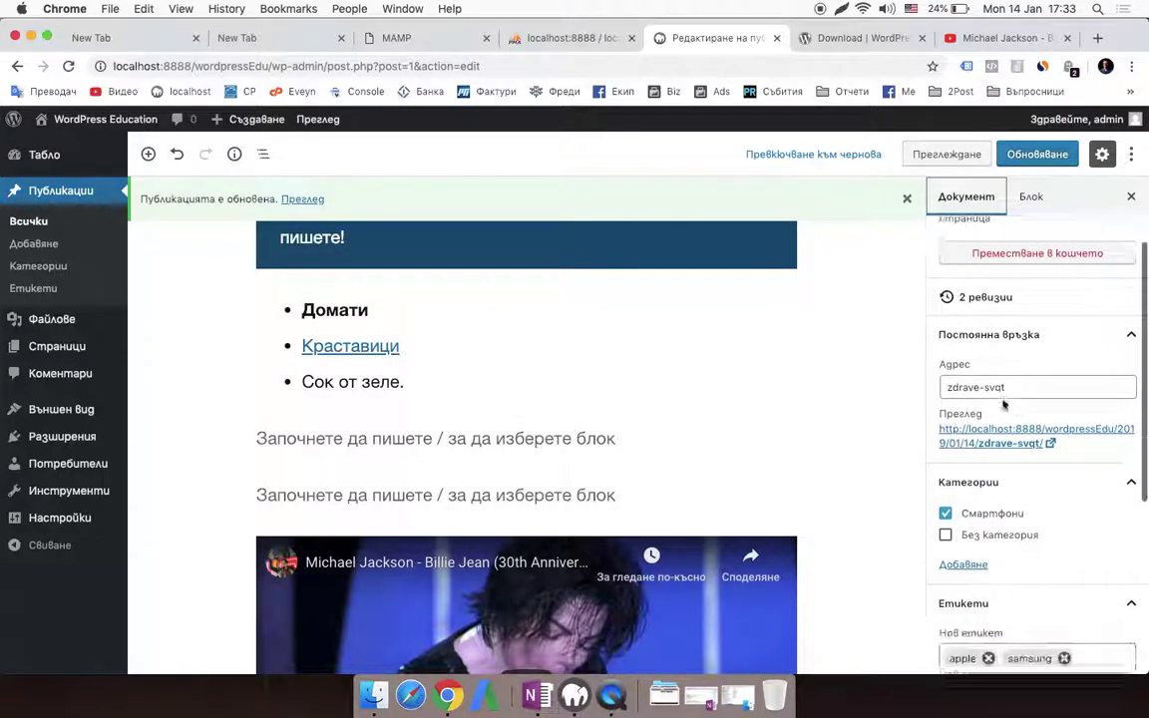
scroll(1003, 402, down, 5)
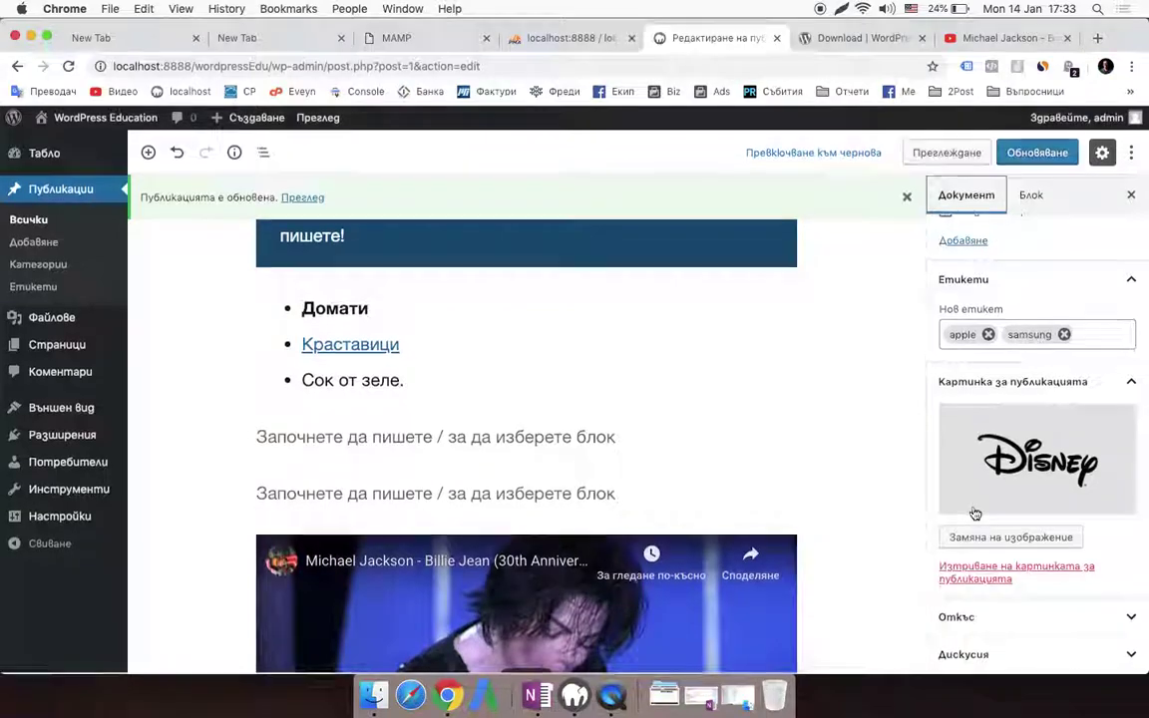
click(974, 619)
scroll(974, 623, down, 2)
click(1026, 659)
scroll(1053, 595, down, 2)
scroll(385, 399, down, 2)
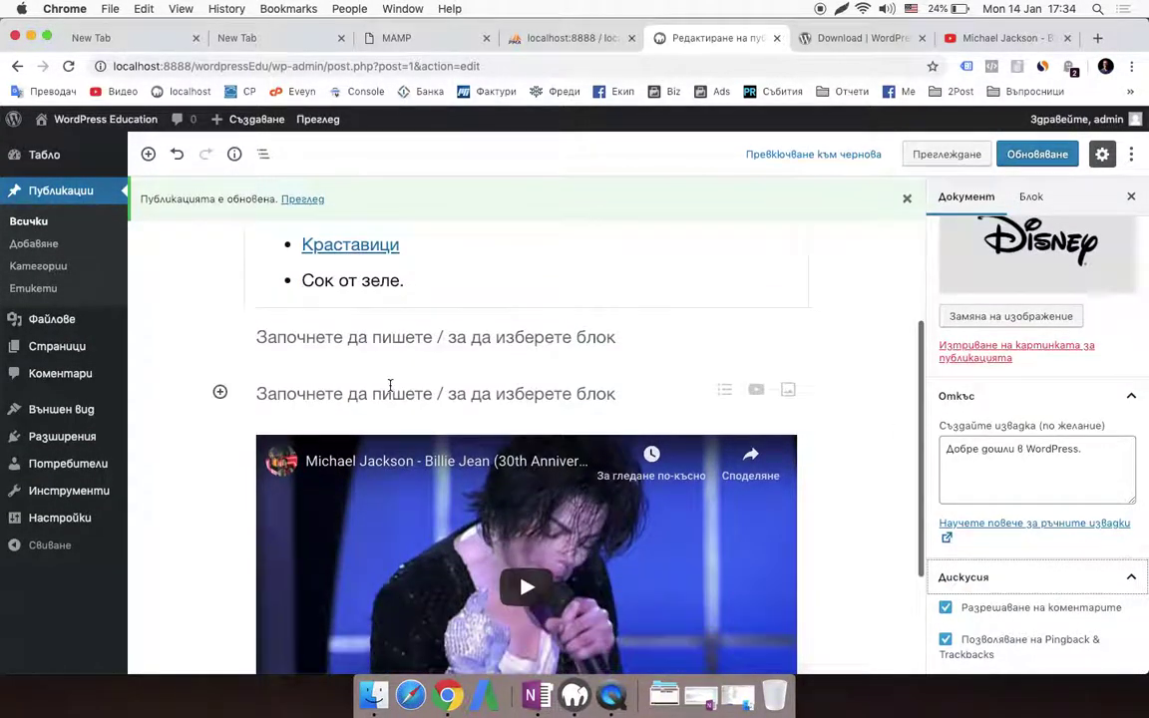
Step: Give the empty paragraph below the list a grey background and a custom crimson text colour, and enter "садхайсхайксд" in it
click(515, 314)
click(349, 339)
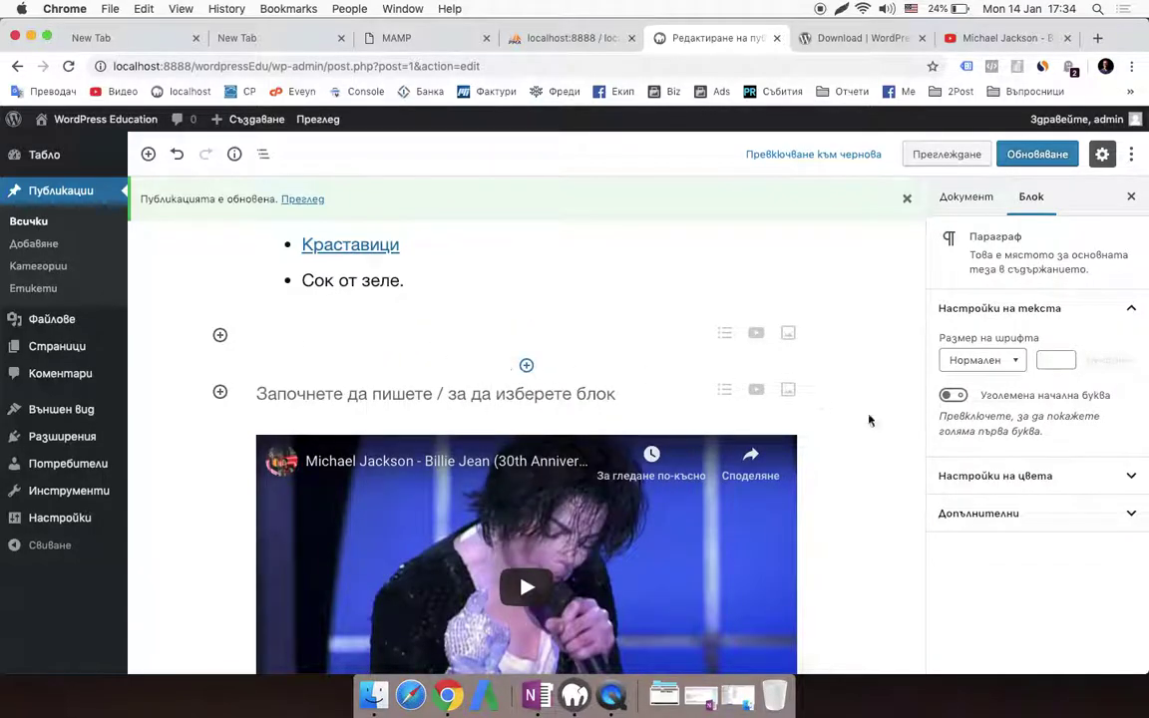
click(1072, 485)
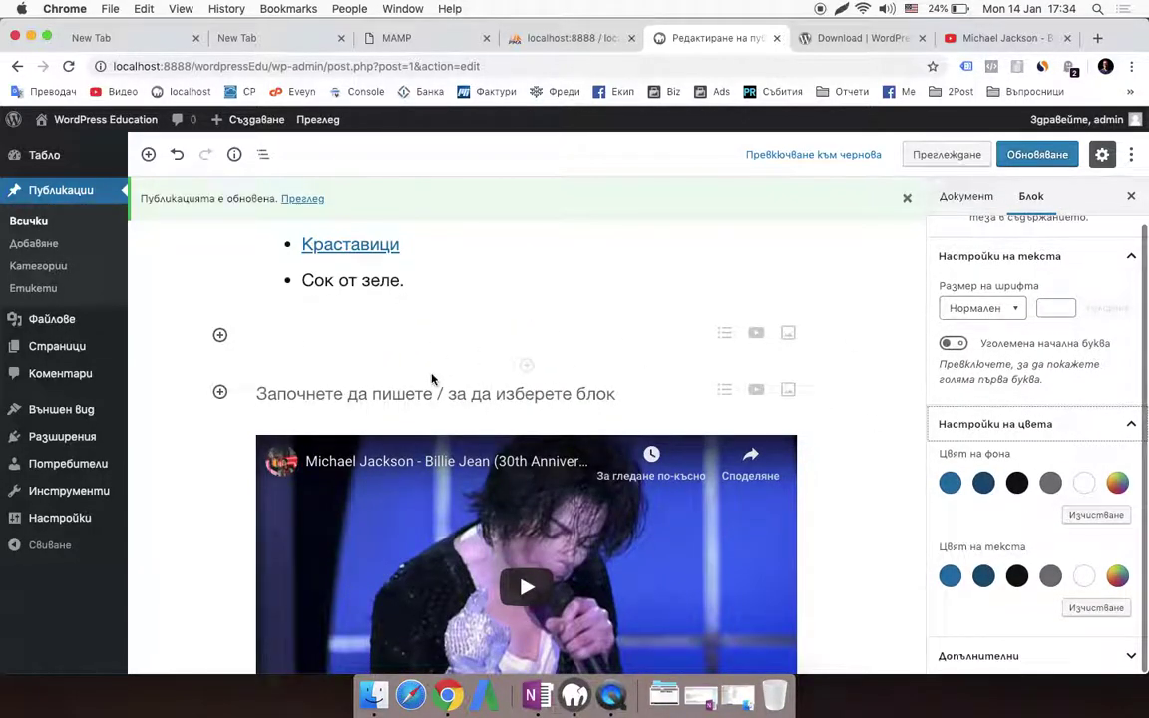
click(1050, 482)
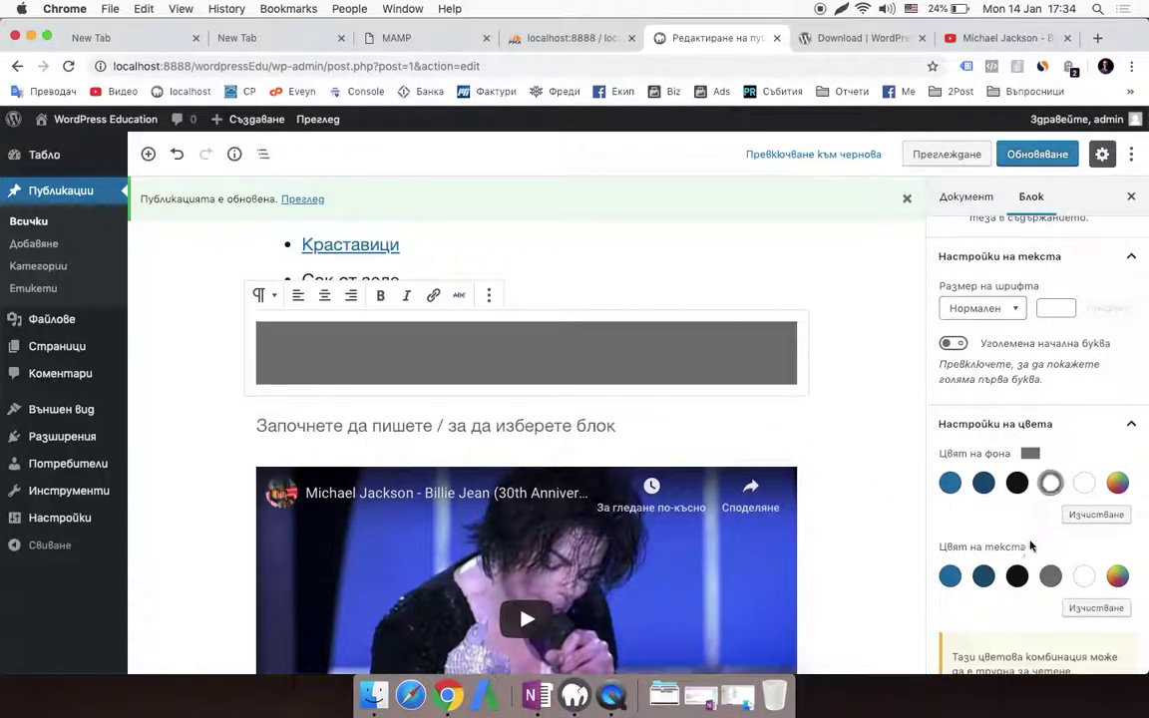
click(1117, 577)
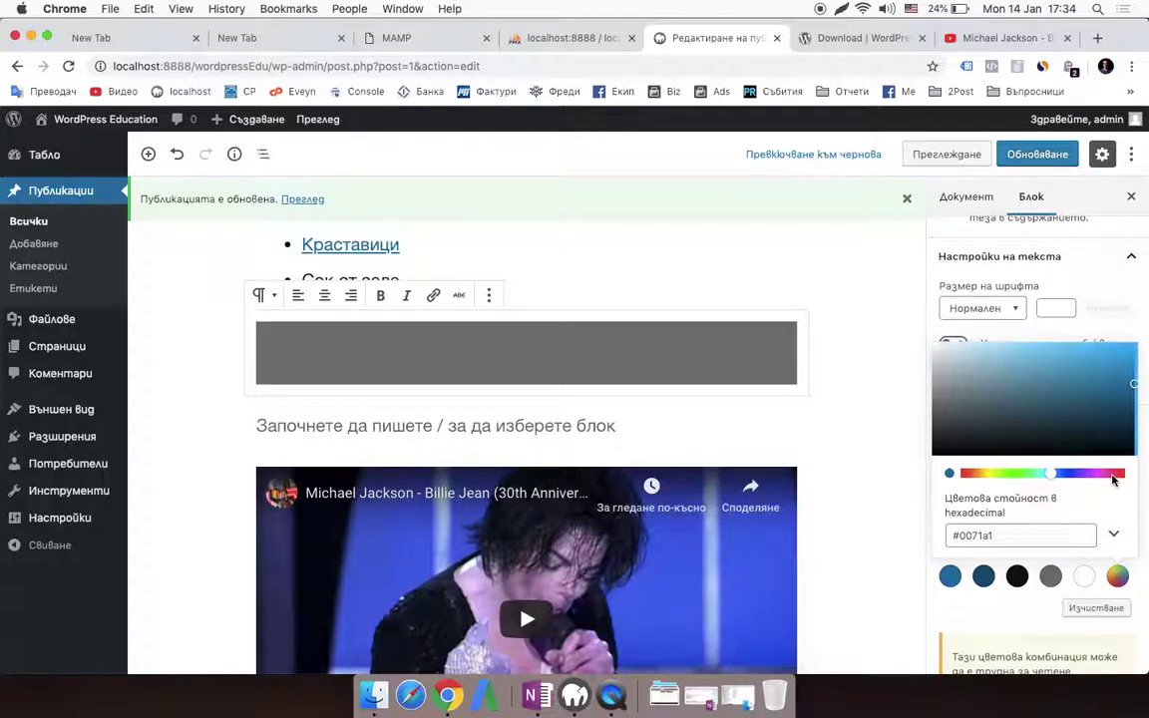
click(1113, 475)
click(436, 379)
text(d)
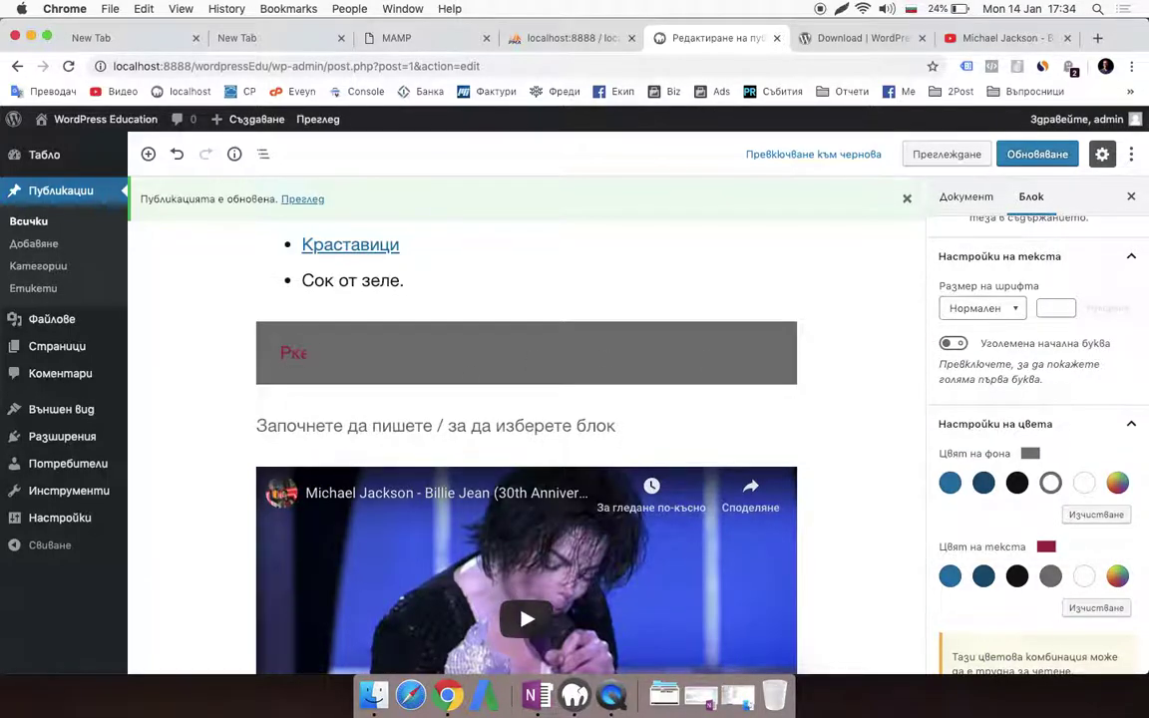
text(садхайсхайксд)
Step: Set a dark blue background and lighter blue text colour for the empty paragraph directly above the video
click(441, 427)
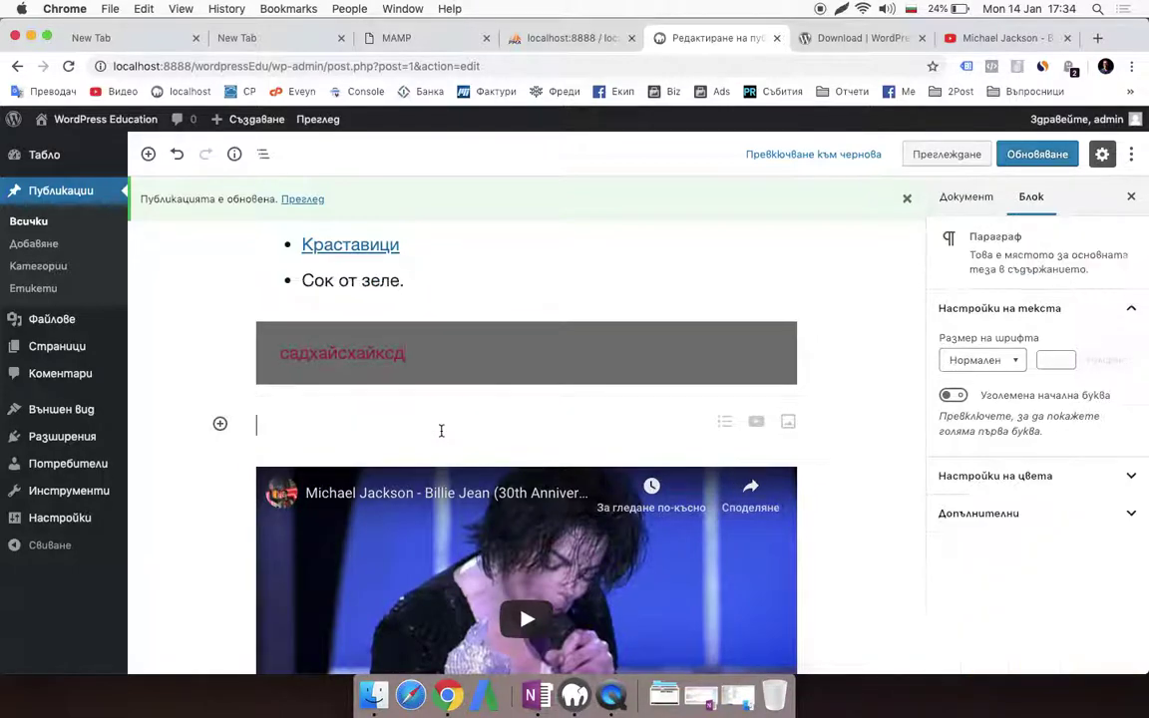
click(997, 476)
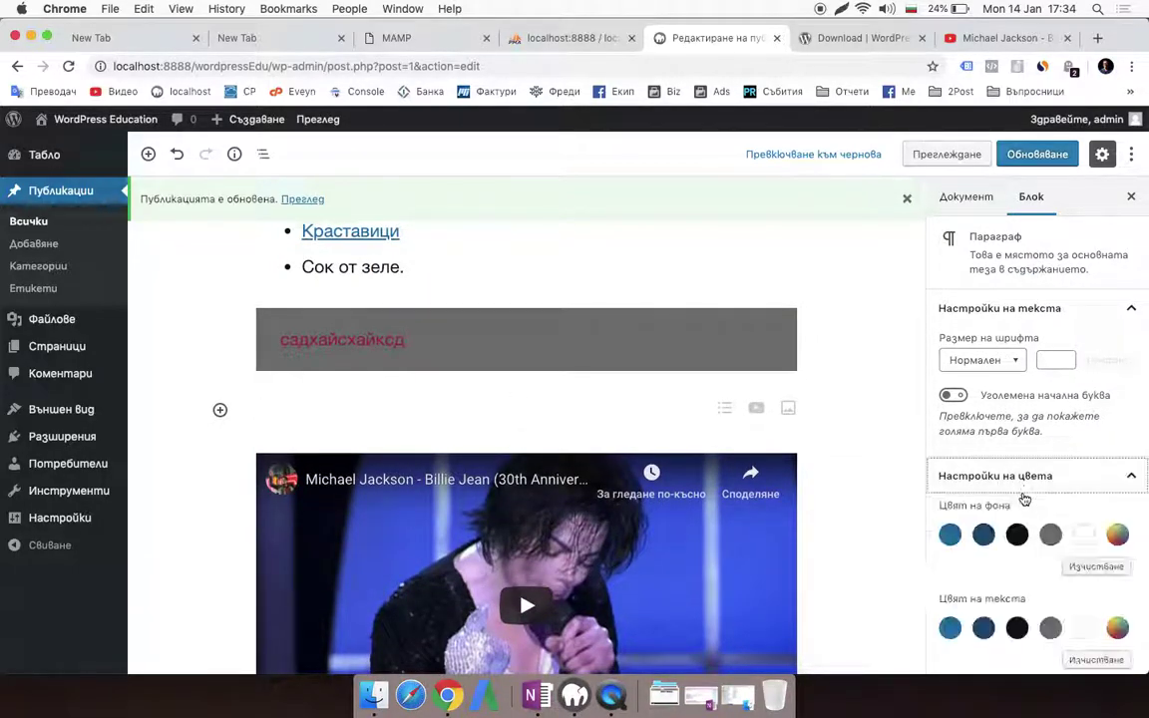
click(983, 535)
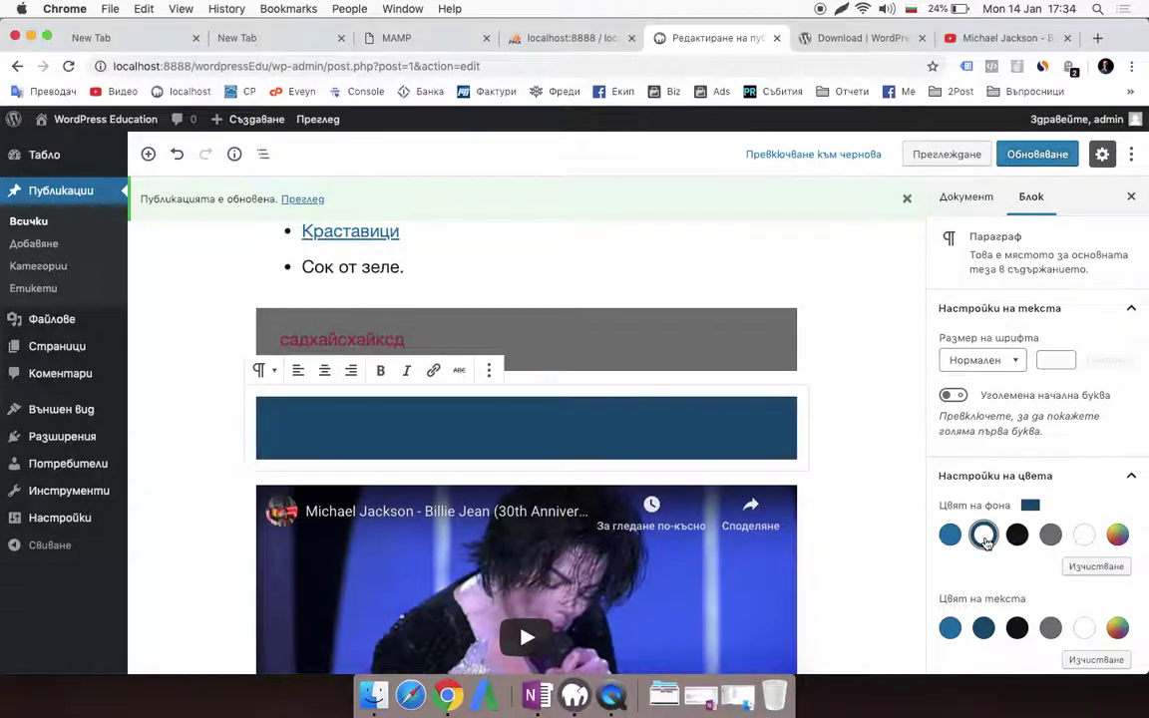
scroll(968, 568, down, 1)
click(949, 581)
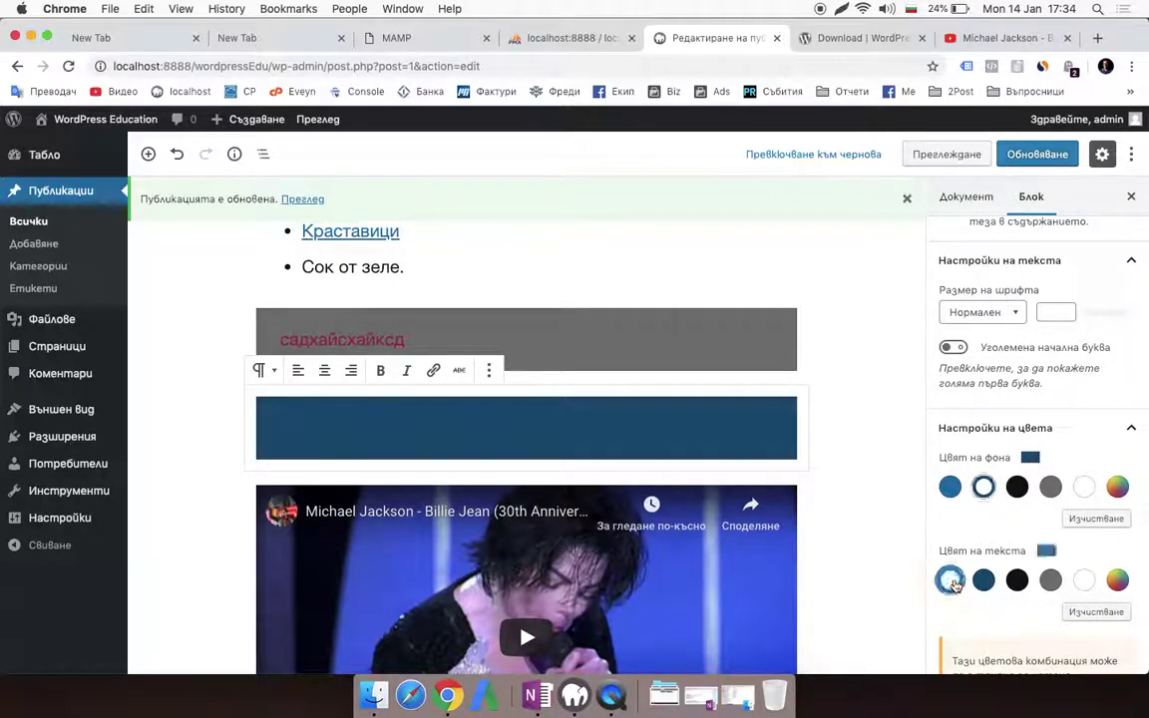
Step: Enter a line of filler text in the dark blue paragraph above the video and update the post
click(500, 423)
text(сасадасдседсе)
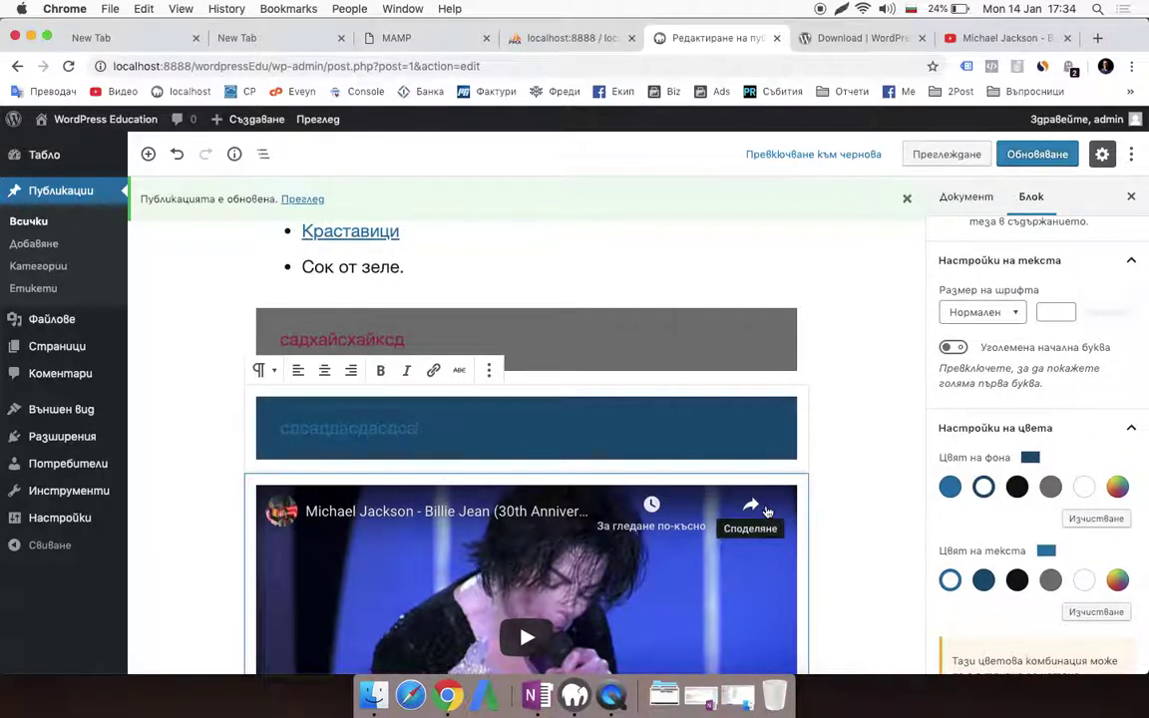
scroll(769, 561, down, 3)
scroll(998, 454, down, 2)
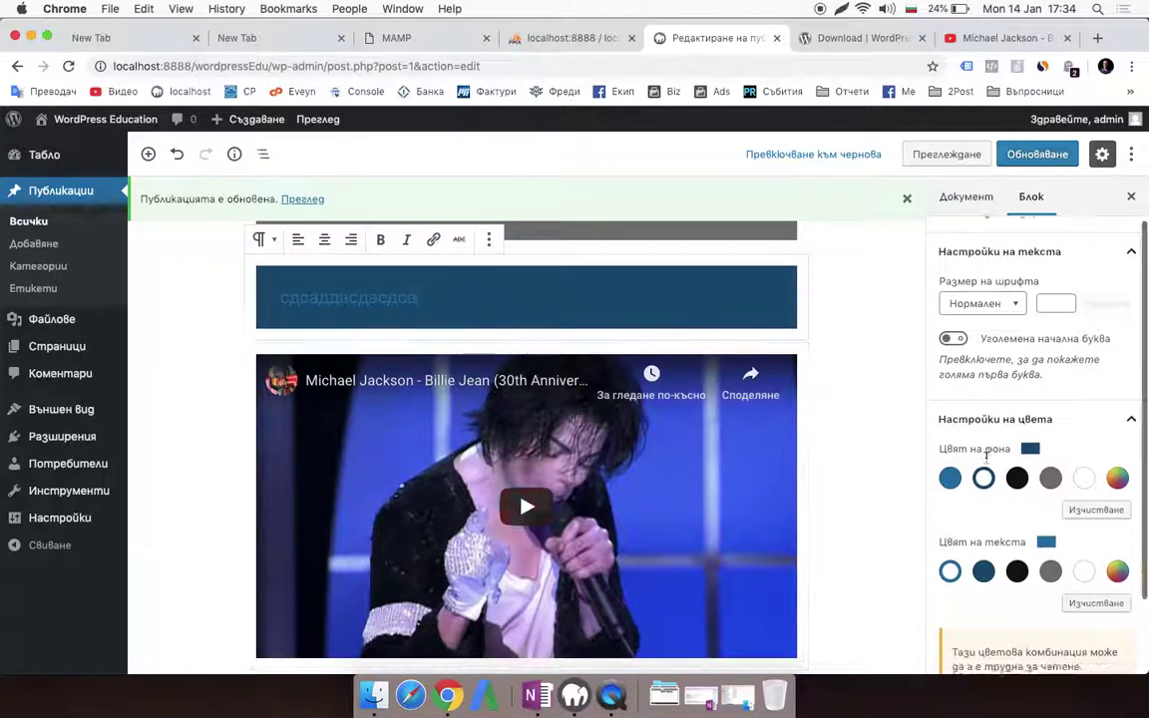
scroll(897, 333, up, 3)
scroll(492, 413, down, 2)
scroll(491, 413, up, 5)
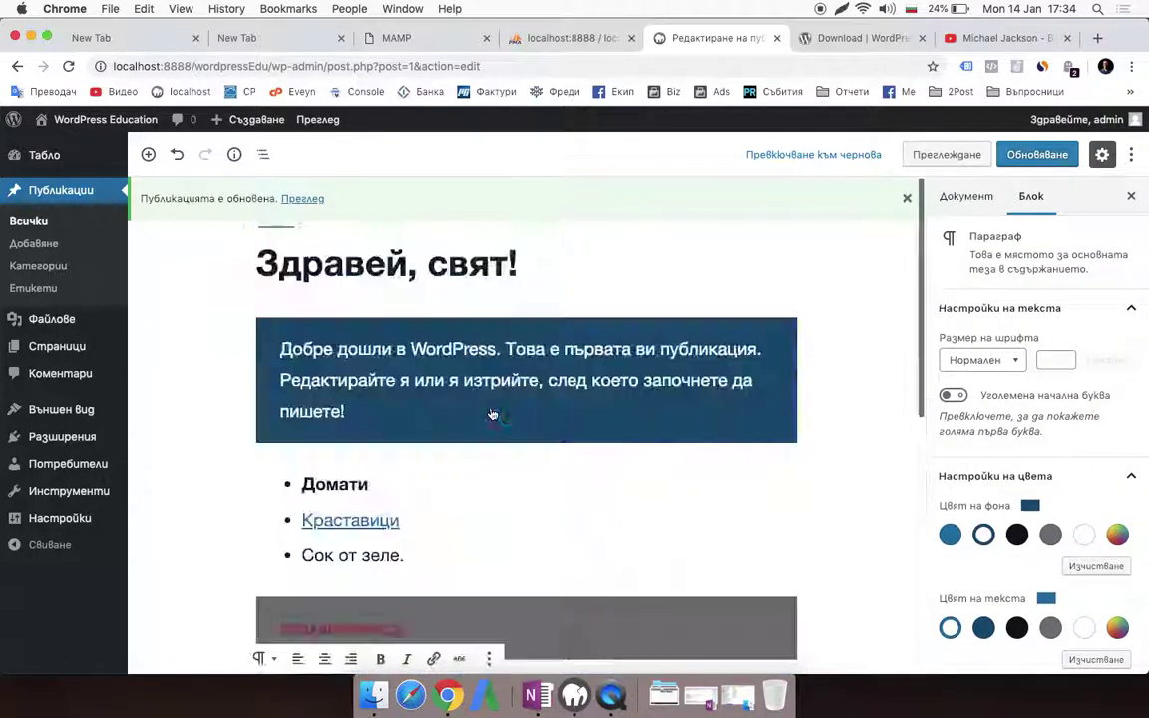
click(1062, 162)
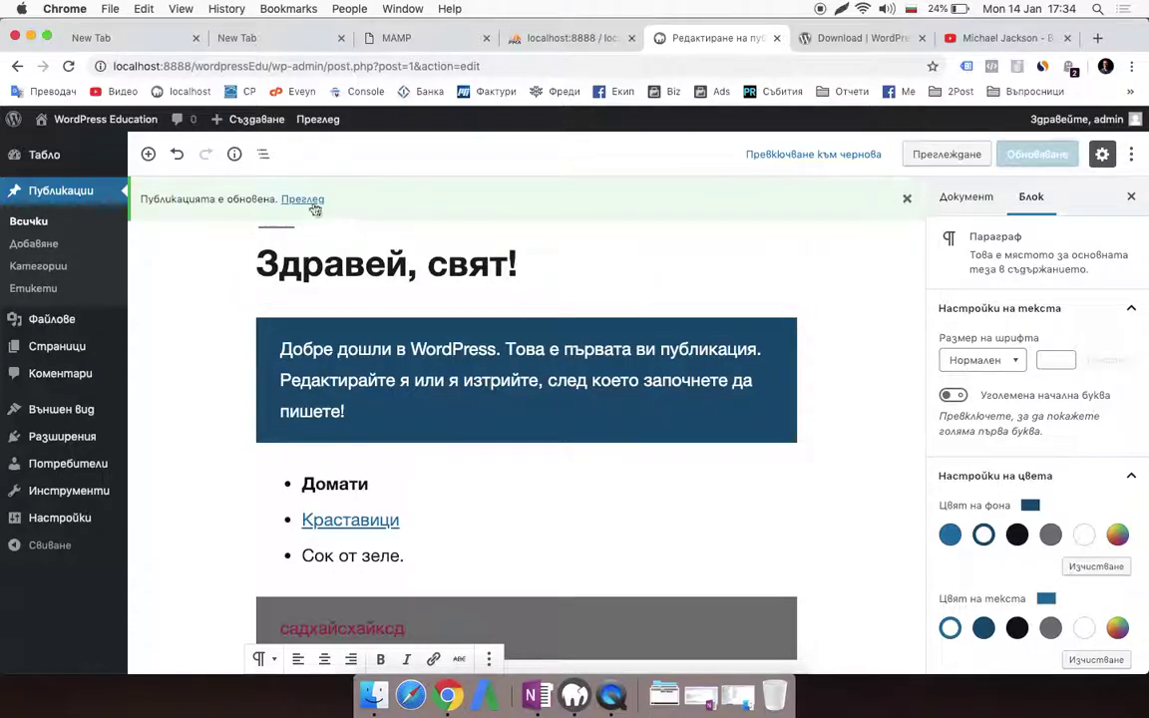
Step: Open the updated post's public page in a separate browser tab and switch to it
right_click(295, 204)
click(369, 134)
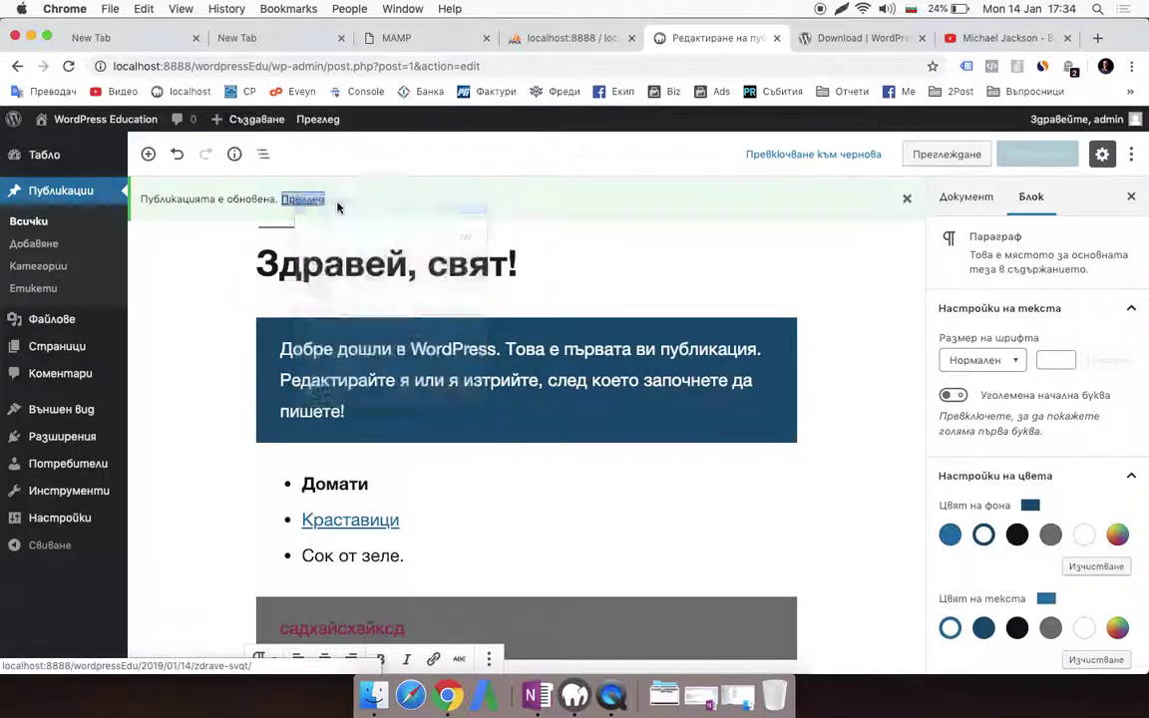
click(753, 42)
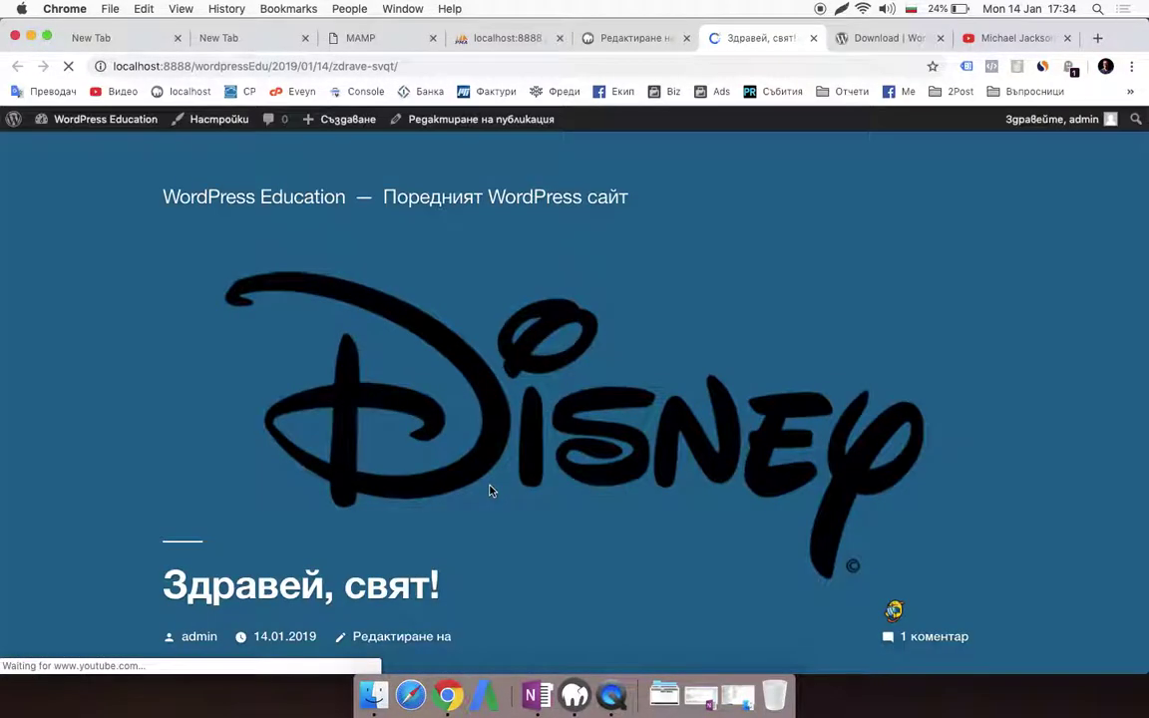
Step: Examine the published post from its header through the coloured paragraphs, list and video down to the category, tags and comments
scroll(490, 491, down, 5)
scroll(490, 491, down, 2)
scroll(397, 367, up, 6)
scroll(377, 367, down, 5)
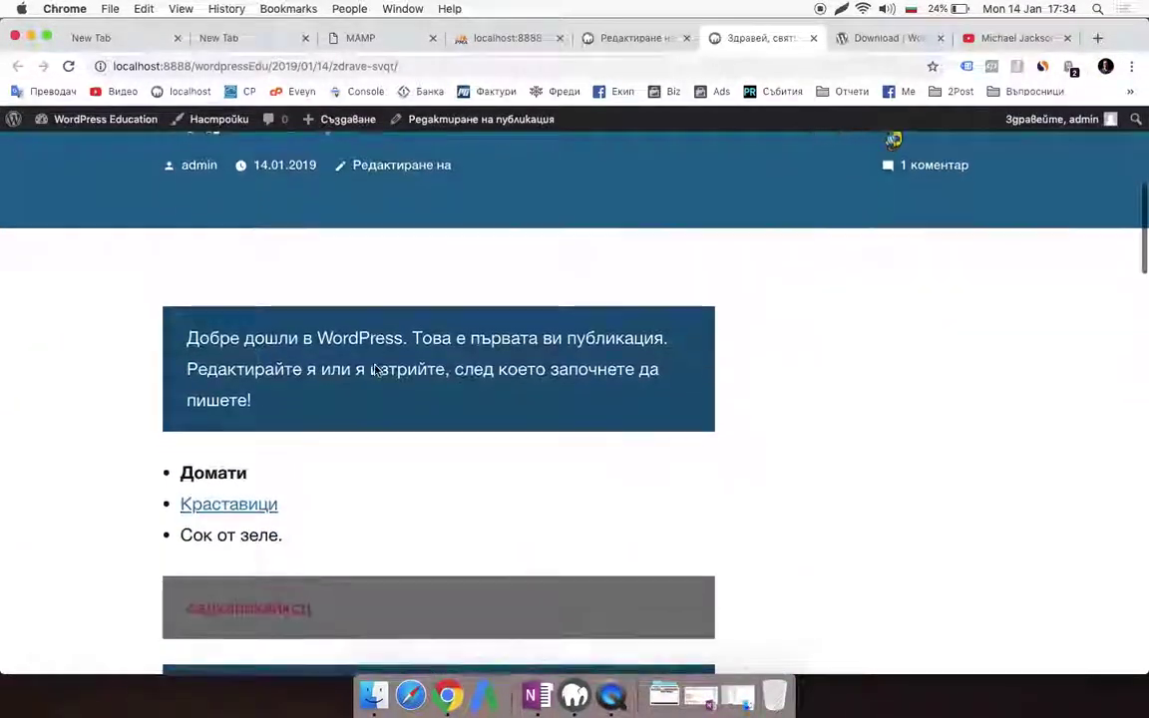
scroll(375, 370, down, 6)
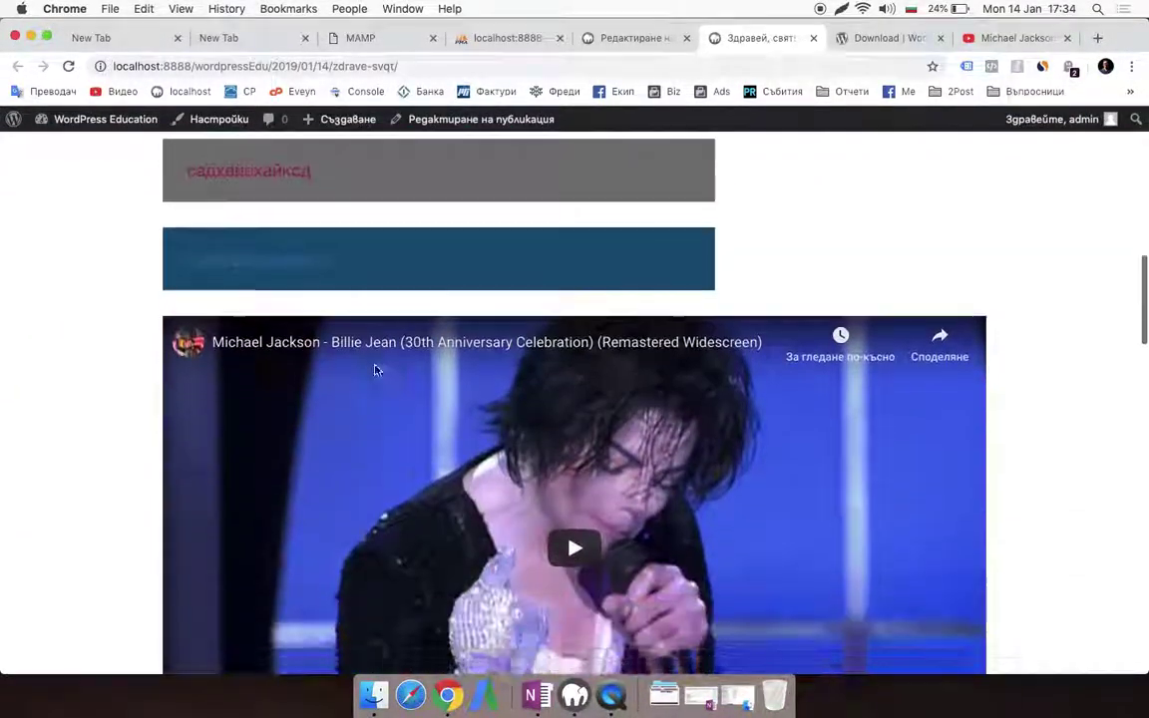
scroll(375, 370, up, 12)
scroll(449, 344, down, 14)
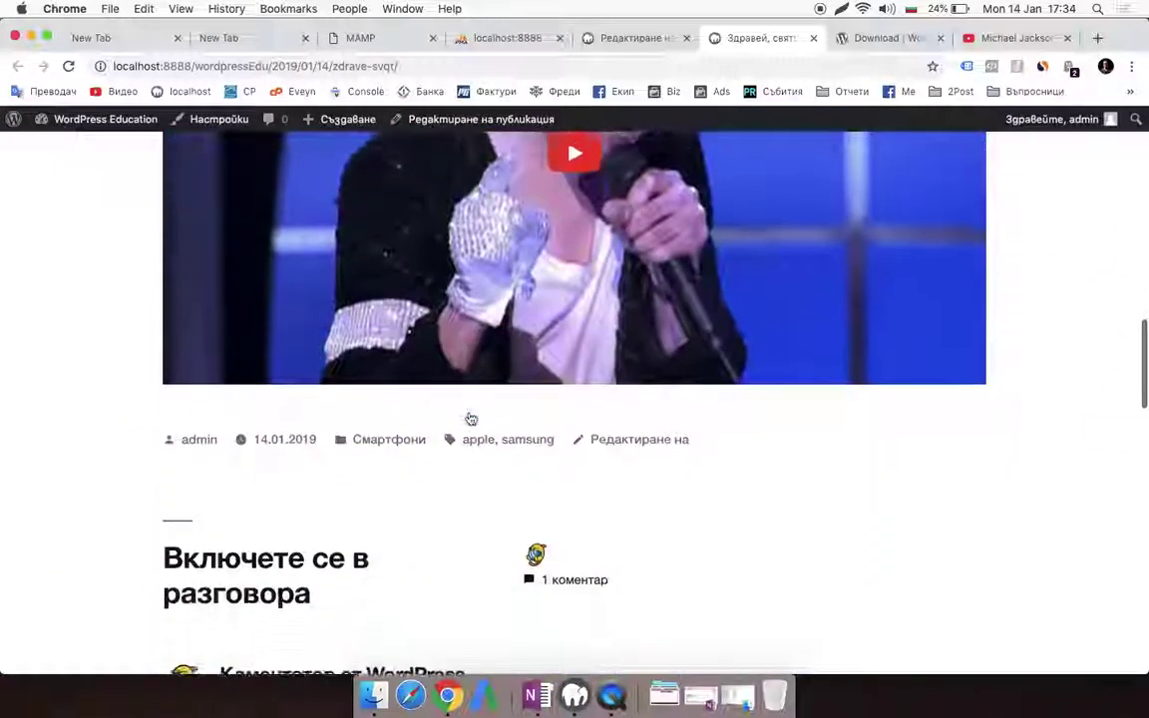
scroll(471, 418, down, 4)
scroll(470, 418, up, 12)
scroll(647, 109, down, 14)
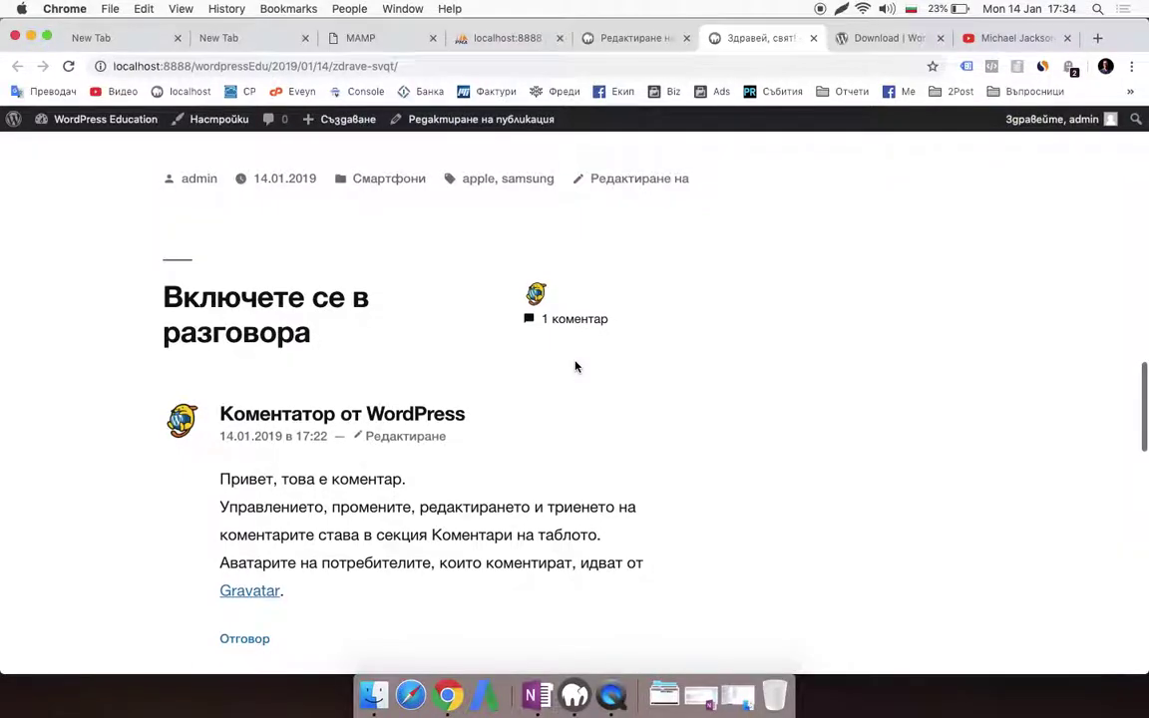
scroll(574, 367, up, 15)
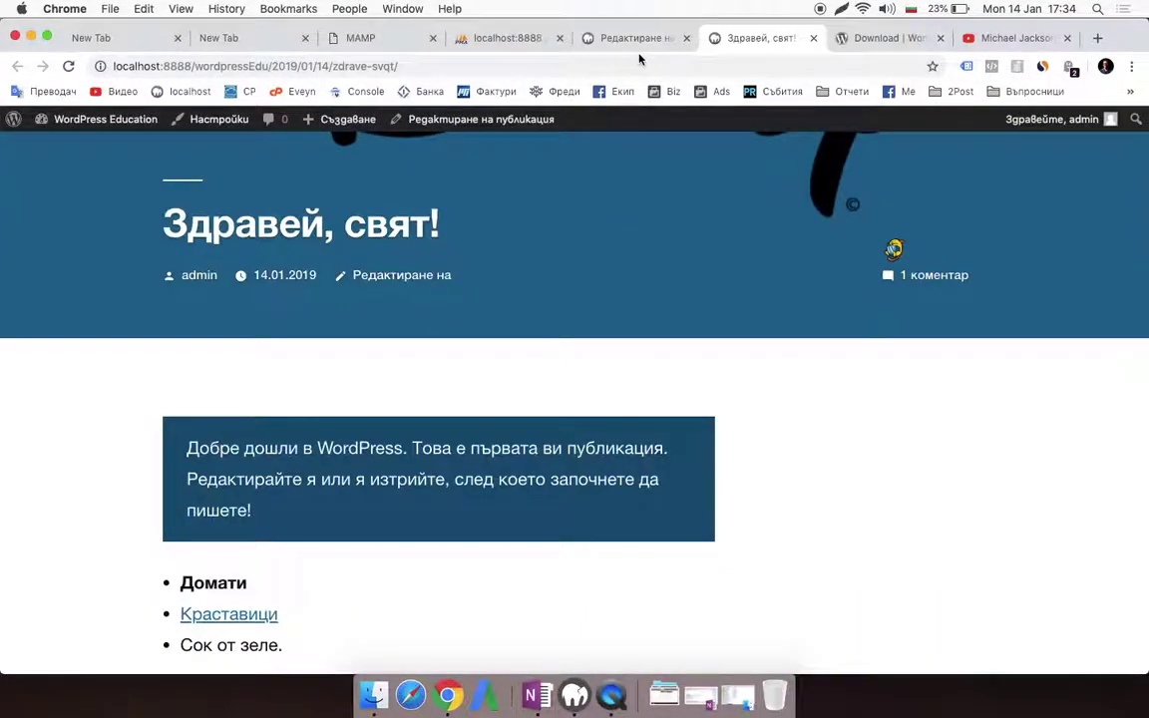
Step: Return to the post editor's browser tab, go to the site's pages list and start a new page
click(665, 44)
scroll(365, 564, down, 1)
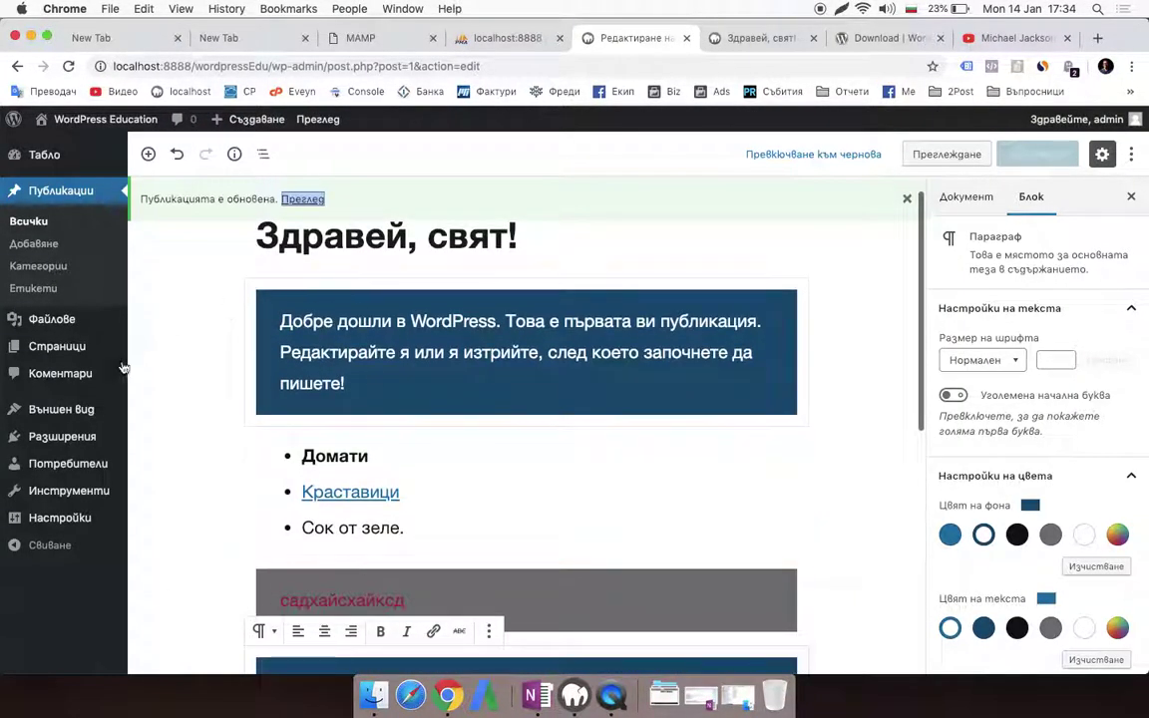
mouse_move(61, 356)
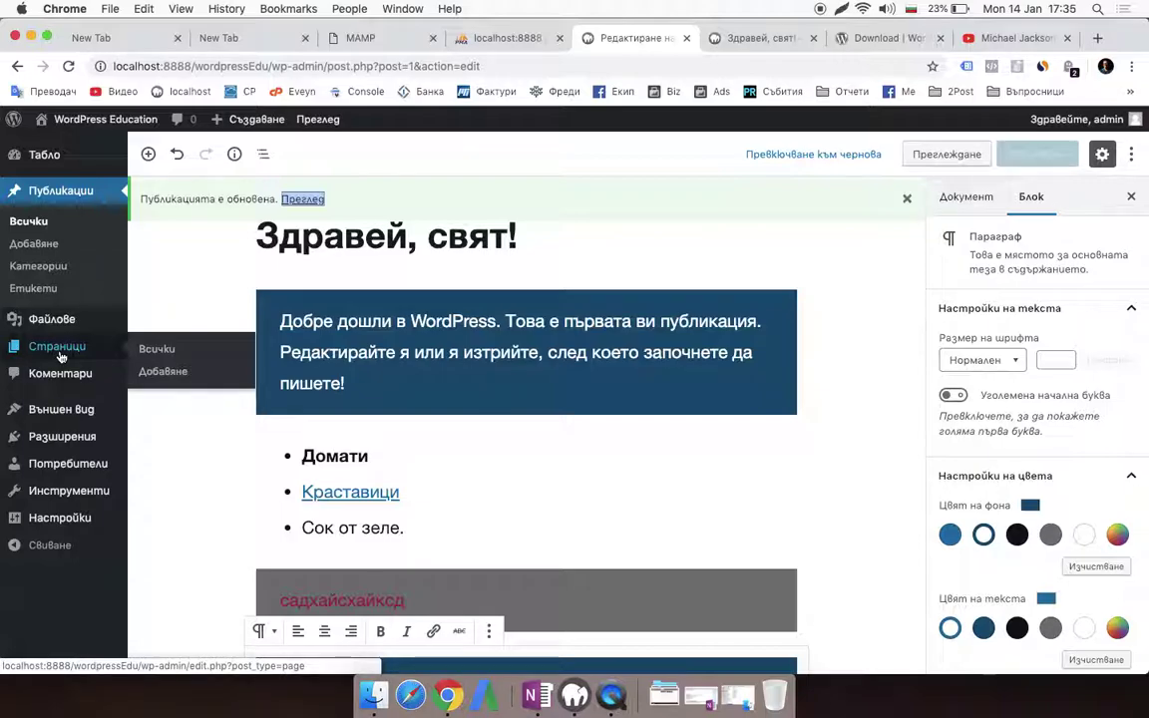
click(61, 357)
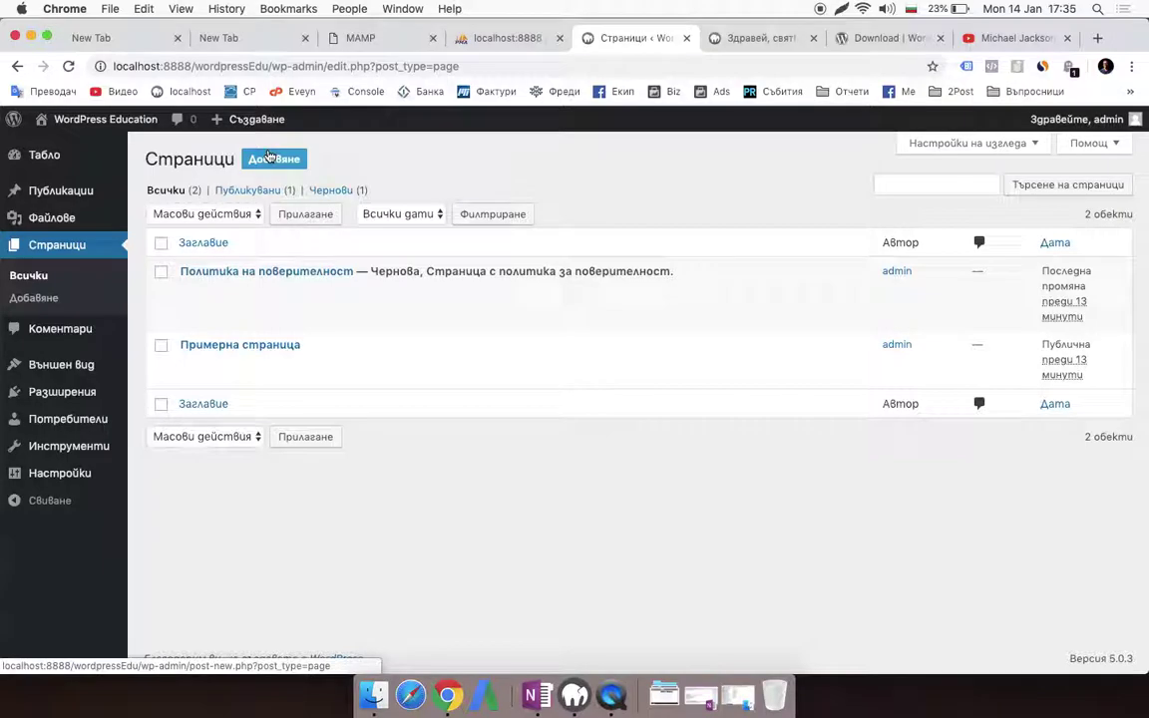
click(268, 157)
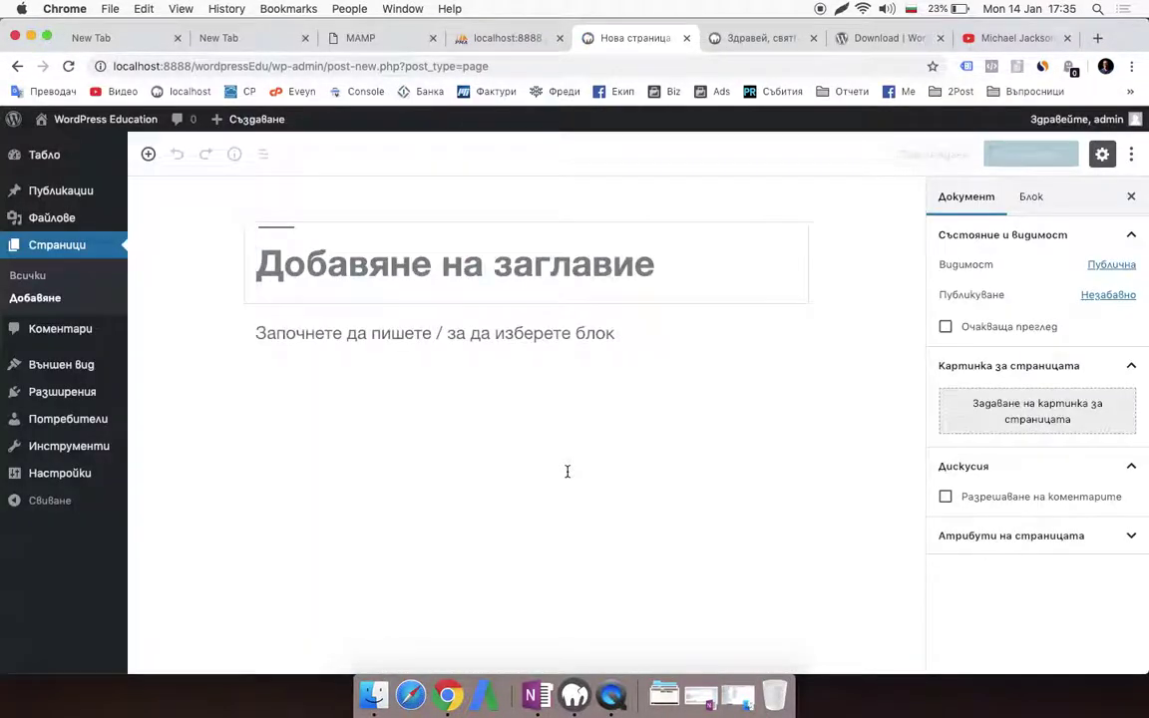
Step: Expand the new page's attributes and compare its document settings with the block settings
click(1040, 536)
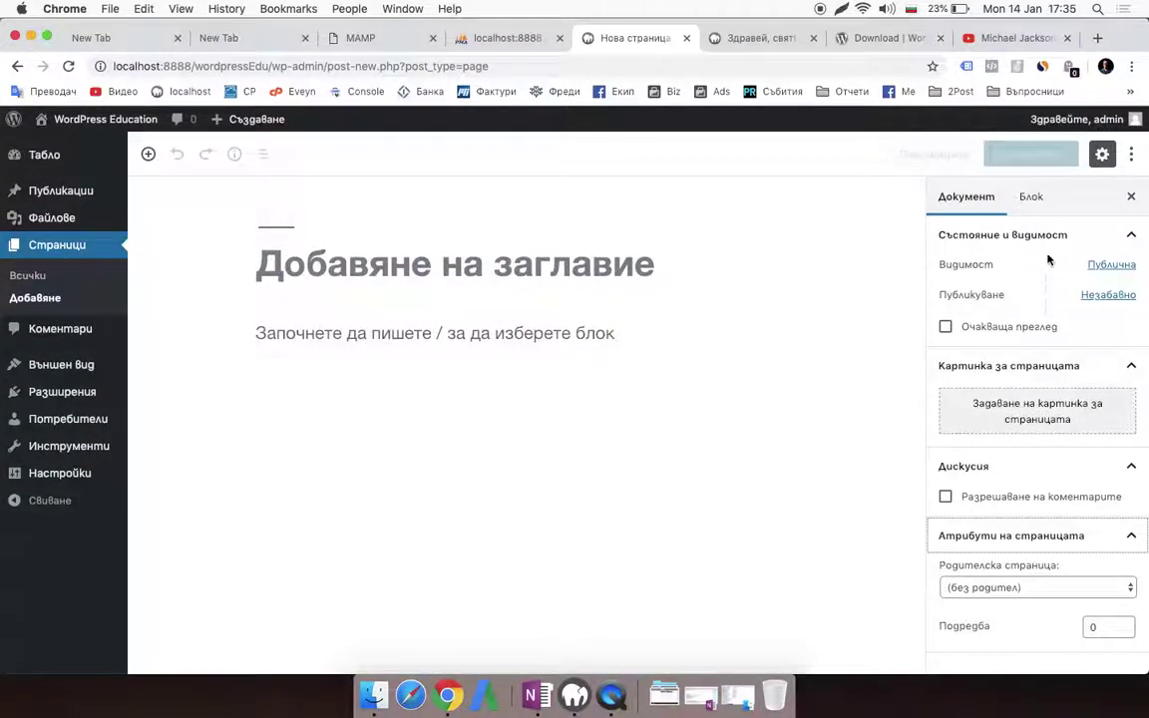
click(1032, 194)
click(963, 200)
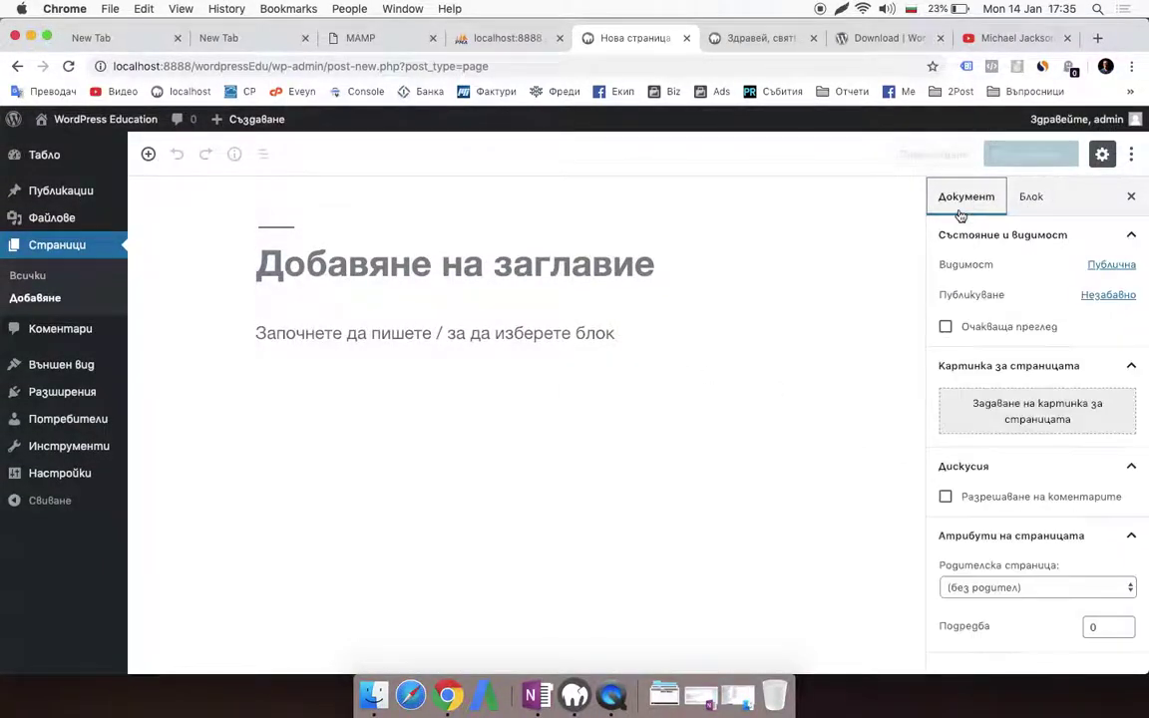
Step: Look through the empty paragraph's additional and colour settings, and return to the page's document settings and discussion option
click(564, 342)
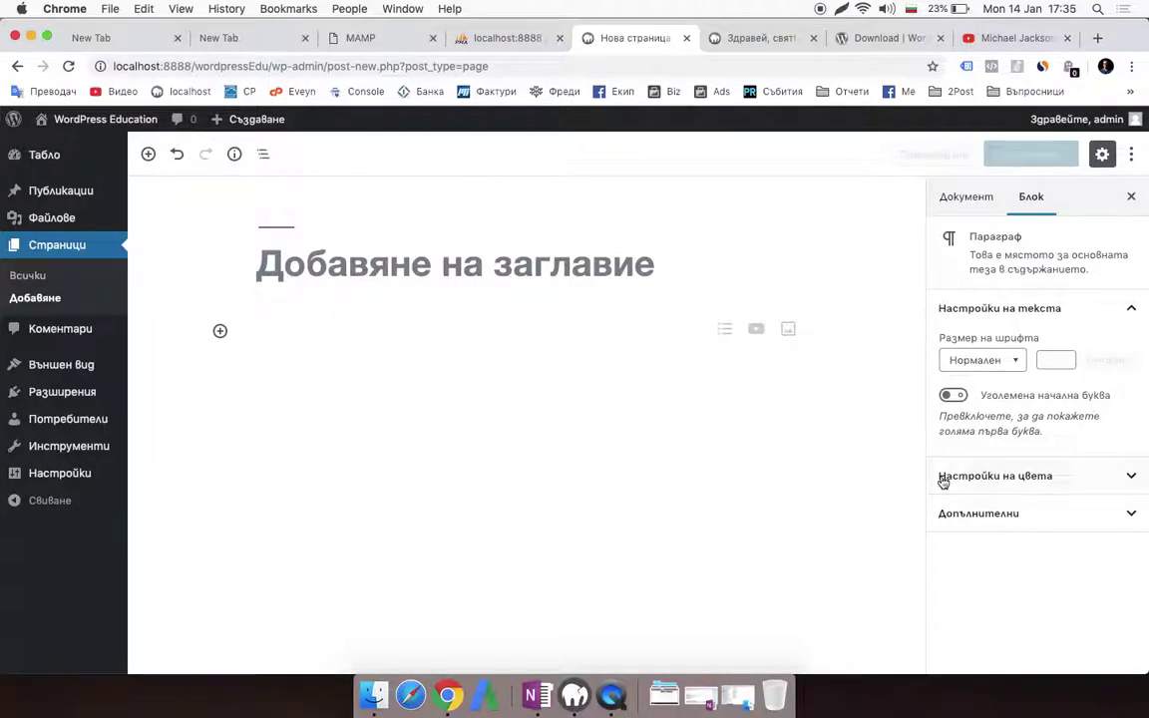
click(1043, 502)
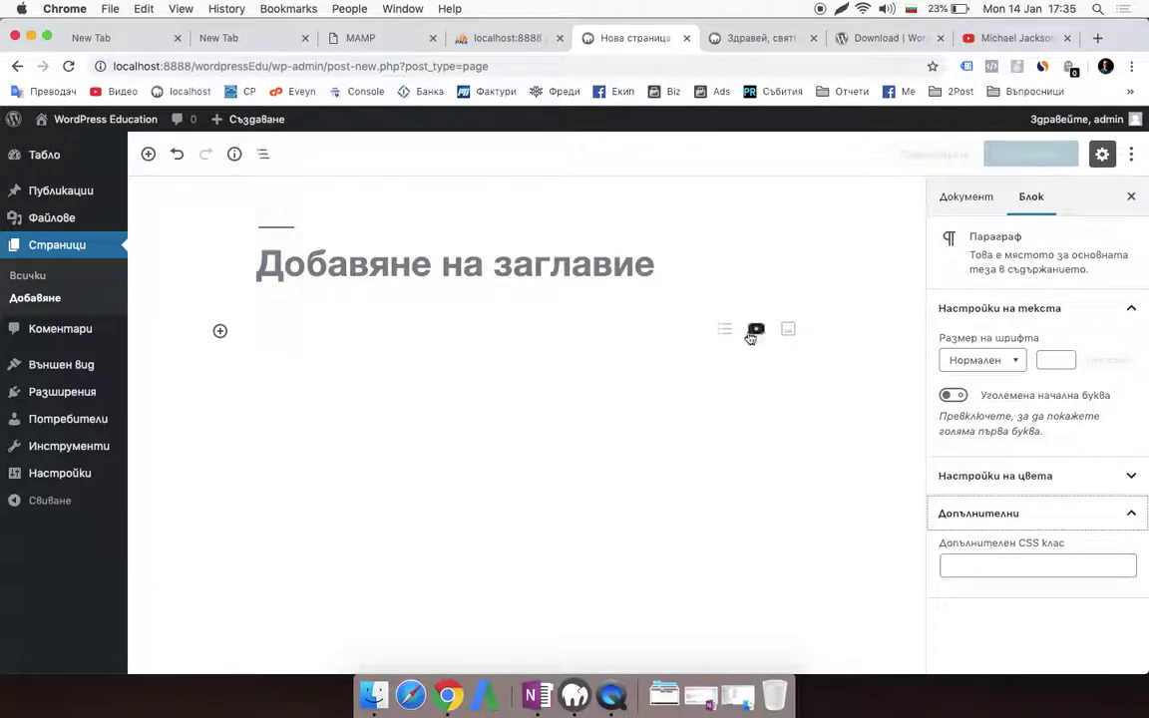
click(1105, 476)
click(973, 205)
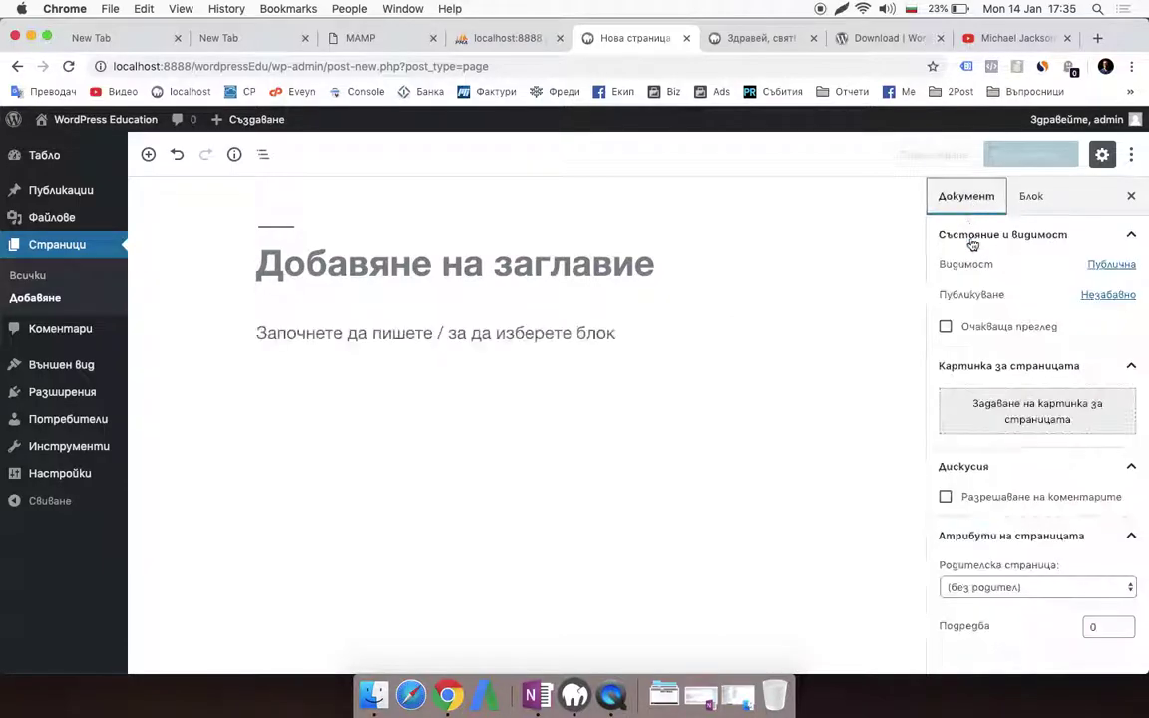
click(1037, 497)
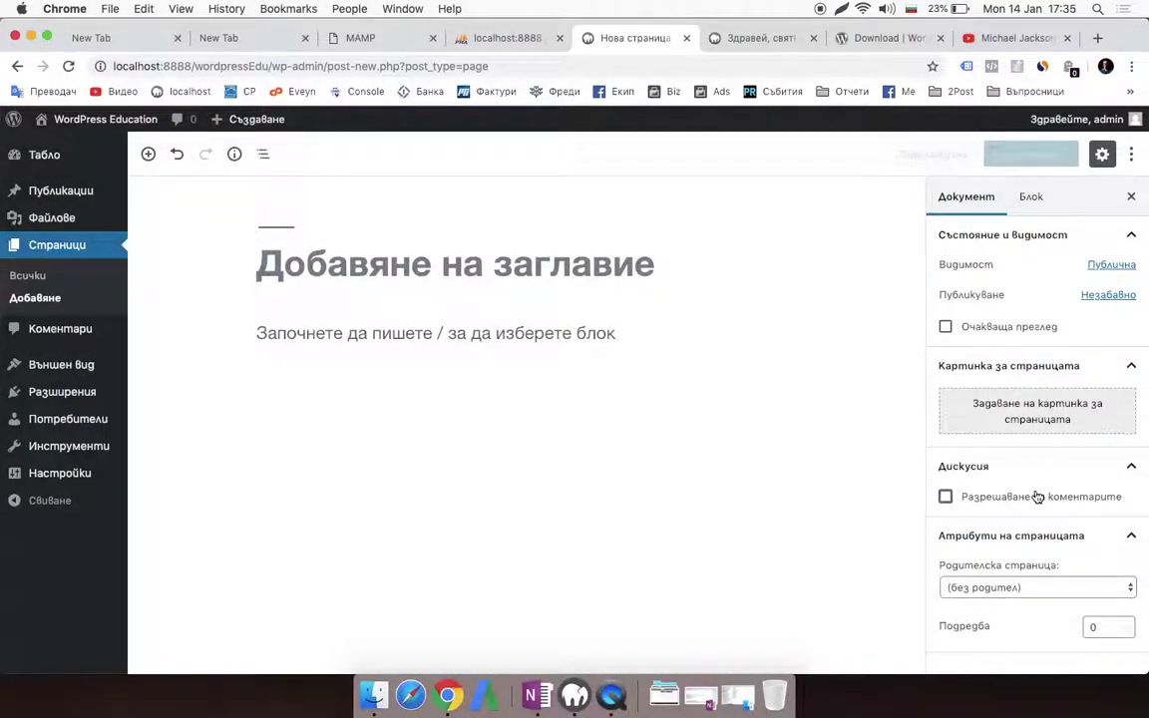